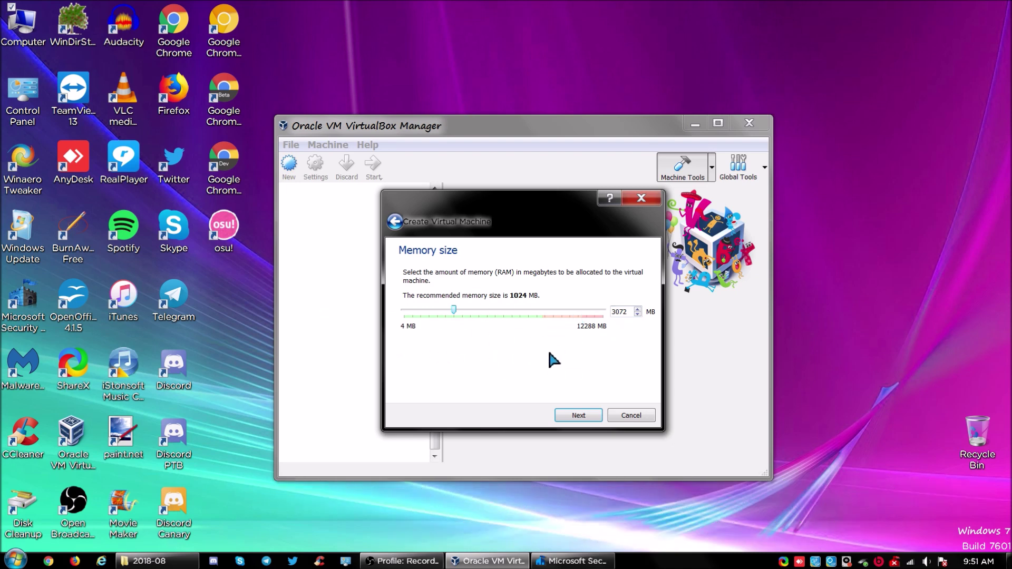
# - Accept 3072 MB of memory and create a new virtual hard disk as a dynamically allocated VDI
pyautogui.click(578, 416)
pyautogui.click(578, 416)
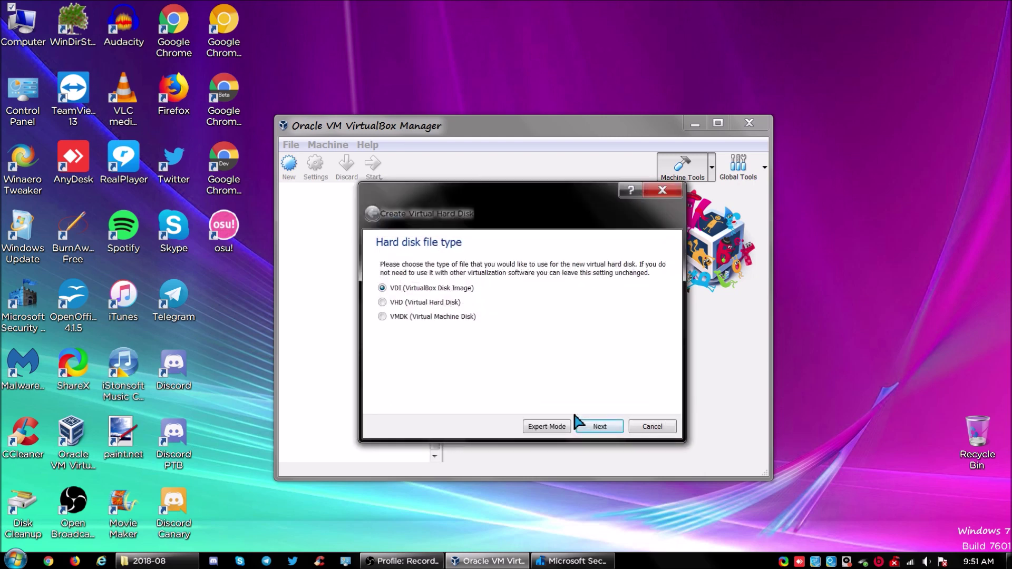
pyautogui.click(605, 429)
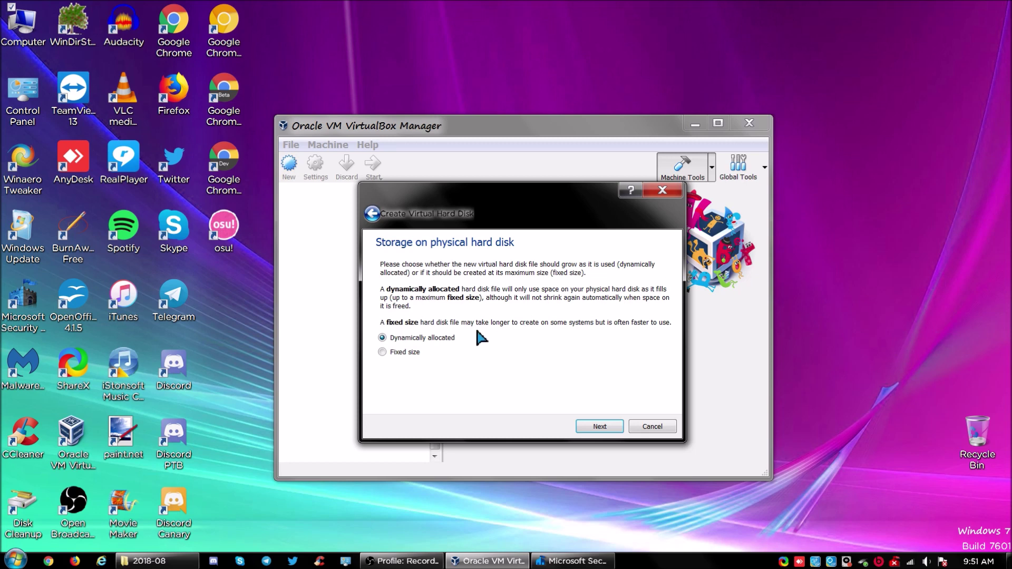
pyautogui.click(594, 425)
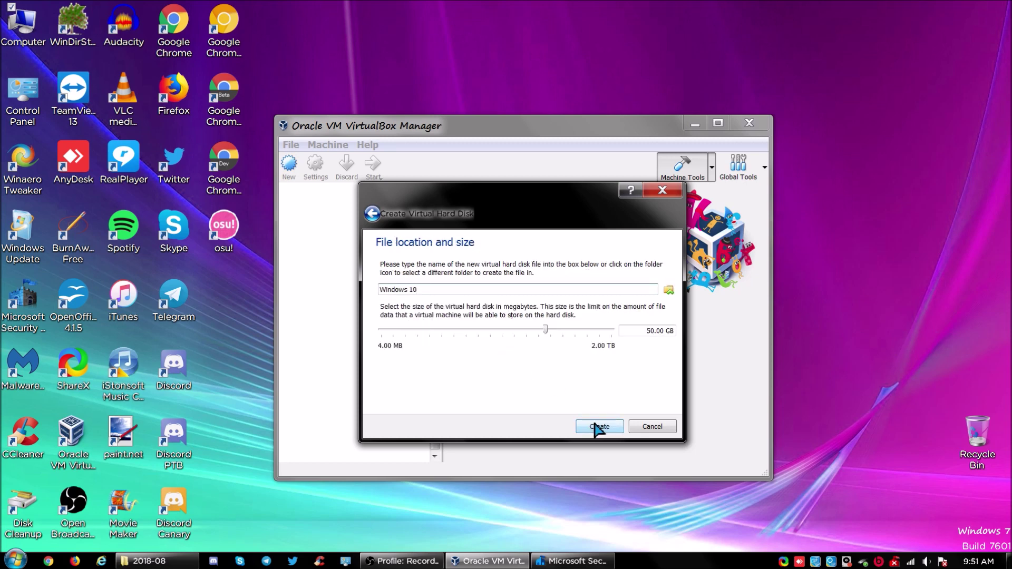
# - Set the Windows 10 virtual hard disk size to 47.89 GB and create the disk
pyautogui.click(534, 329)
pyautogui.click(542, 330)
pyautogui.moveTo(542, 329); pyautogui.dragTo(544, 329)
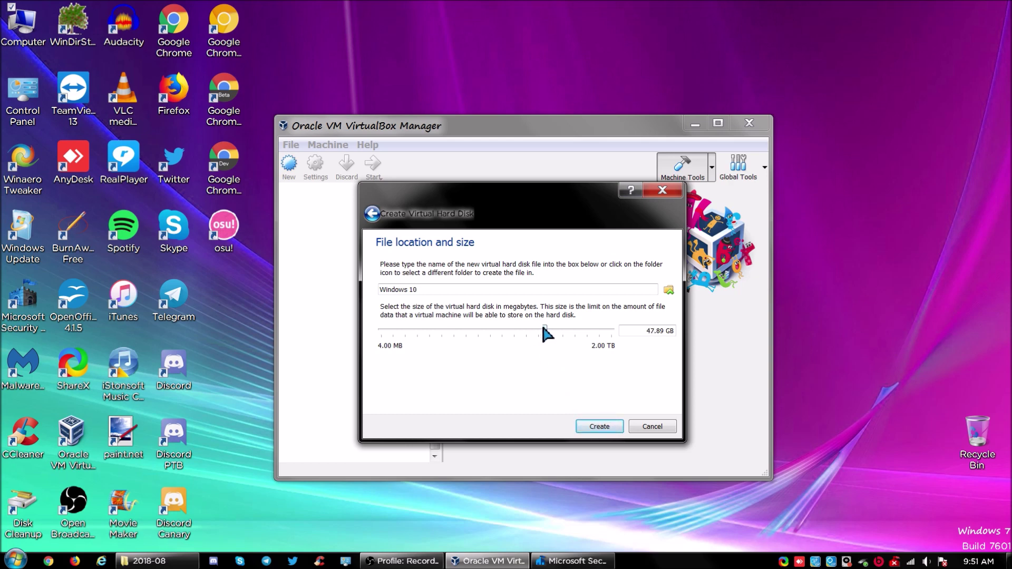
pyautogui.click(592, 428)
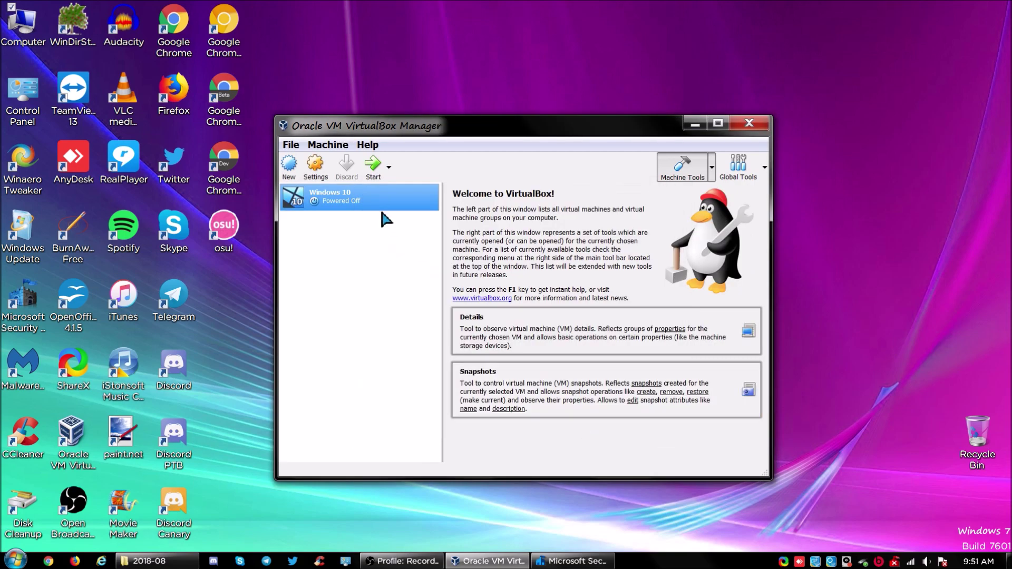
# - Start the Windows 10 virtual machine from Windows 10 A2018U 1803 17134.1 RS4.iso and maximize its window
pyautogui.click(372, 170)
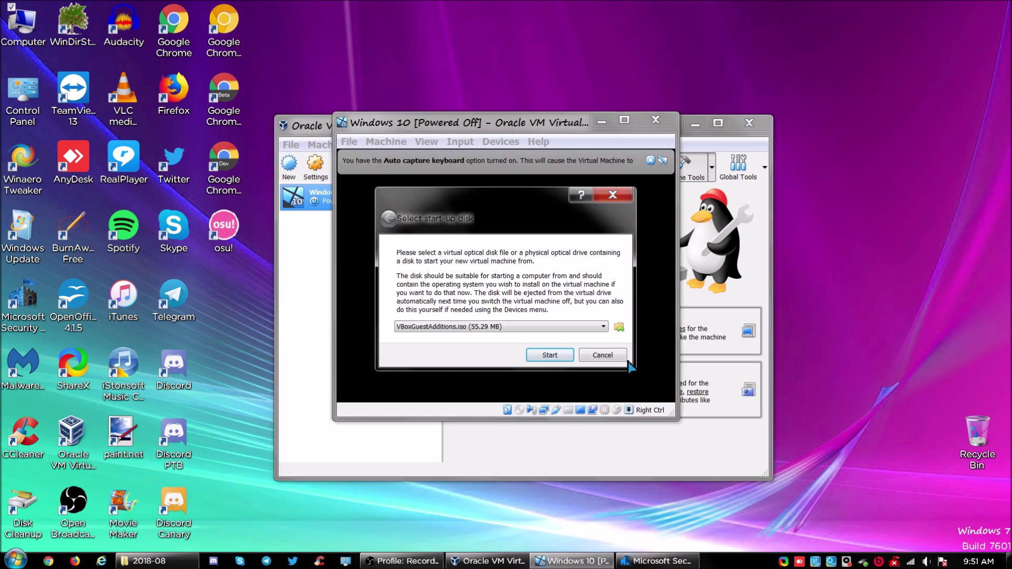
pyautogui.click(619, 327)
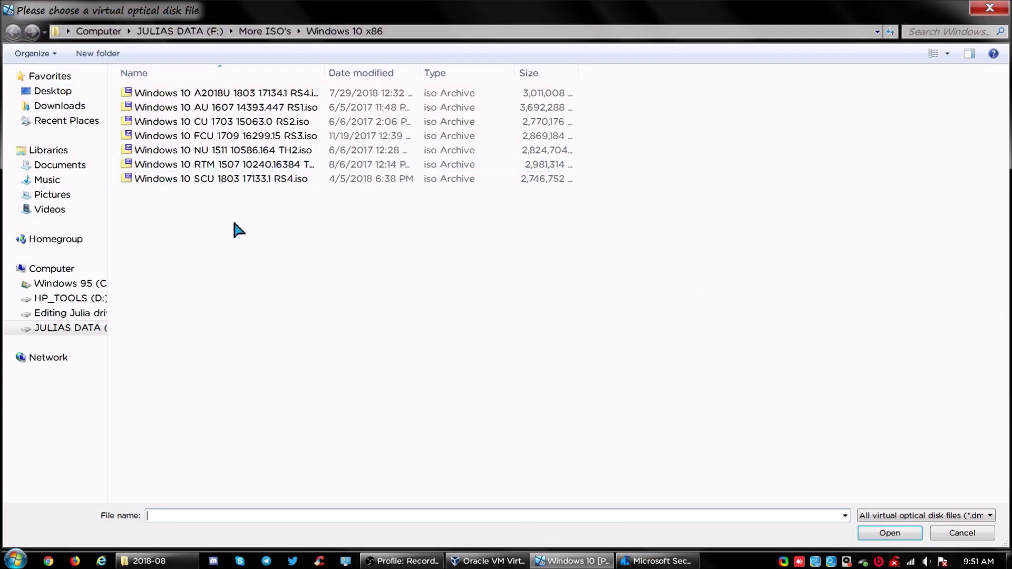
pyautogui.doubleClick(236, 90)
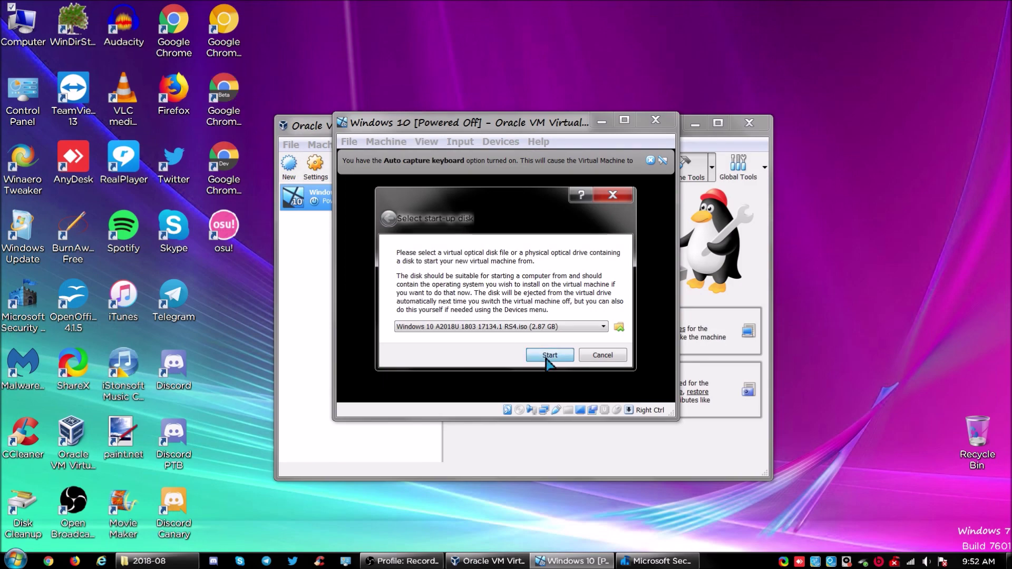
pyautogui.click(548, 354)
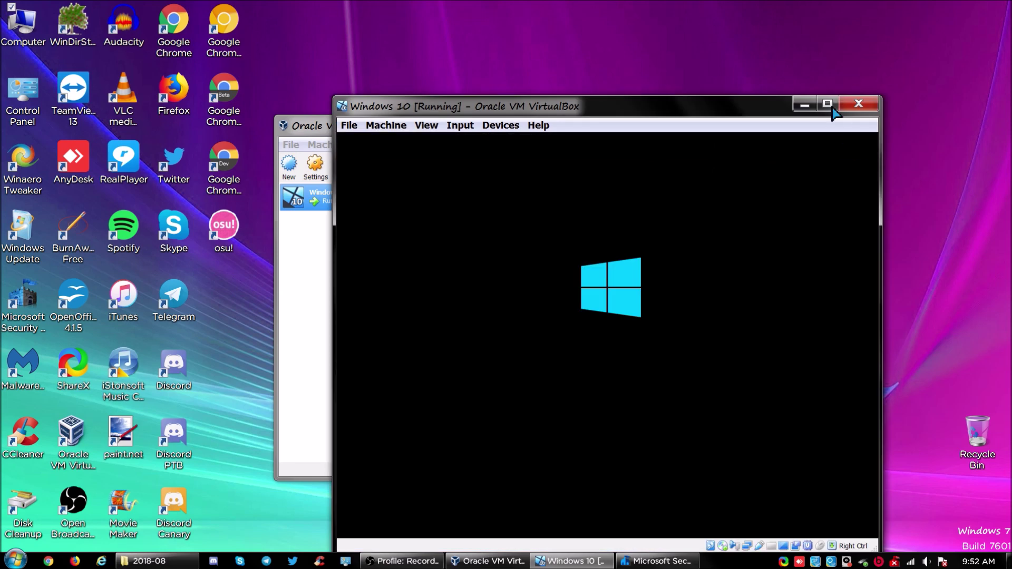
pyautogui.click(837, 112)
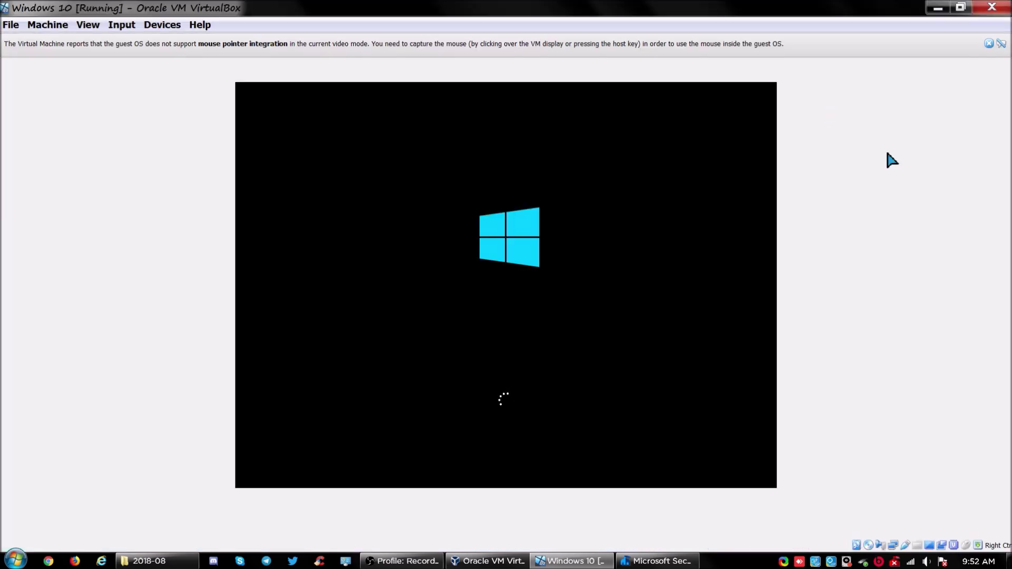
# - Begin a custom installation of Windows 10 Home without a product key on the Drive 0 unallocated space
pyautogui.press('Return')
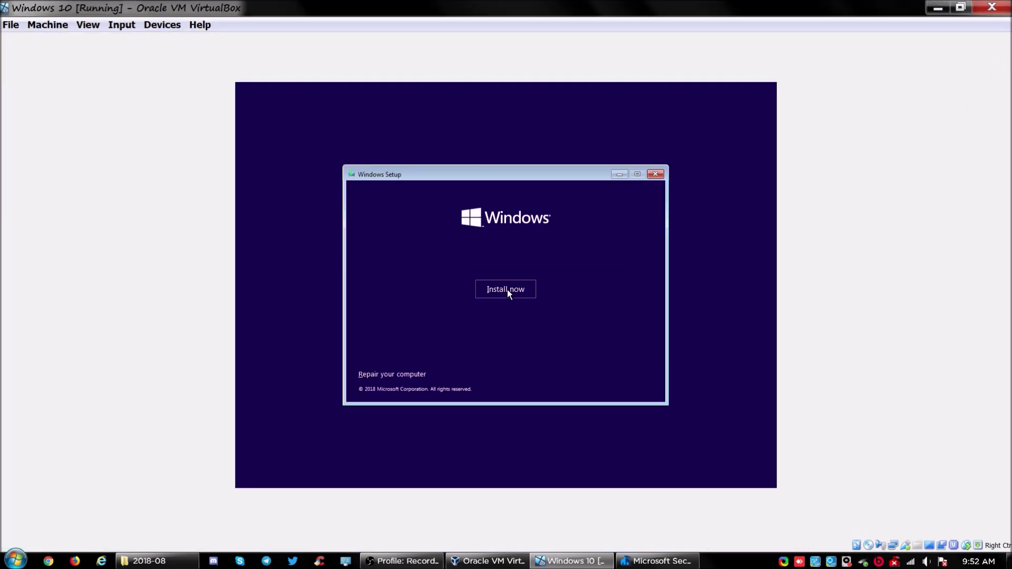
pyautogui.click(508, 290)
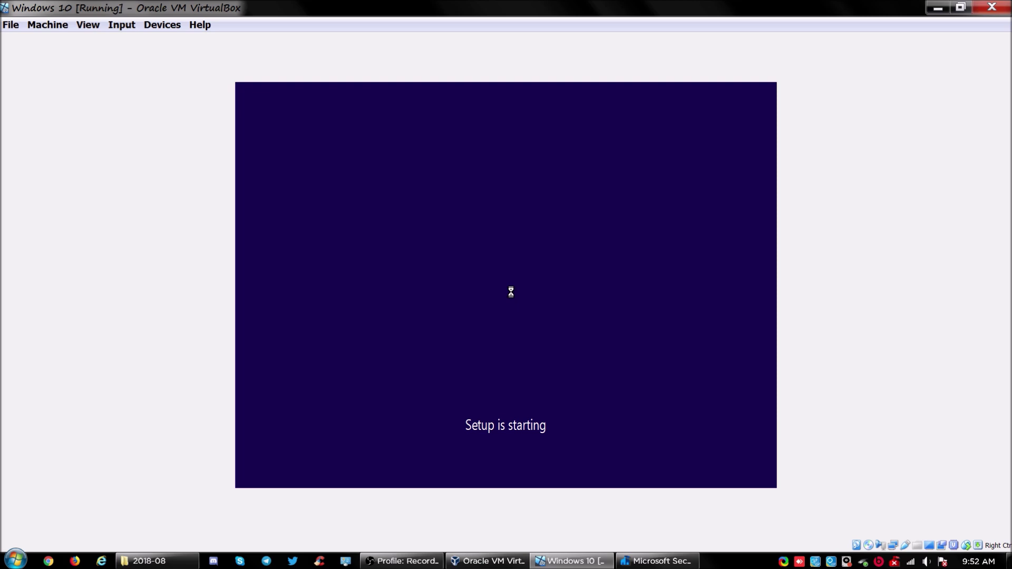
pyautogui.click(543, 380)
pyautogui.click(645, 377)
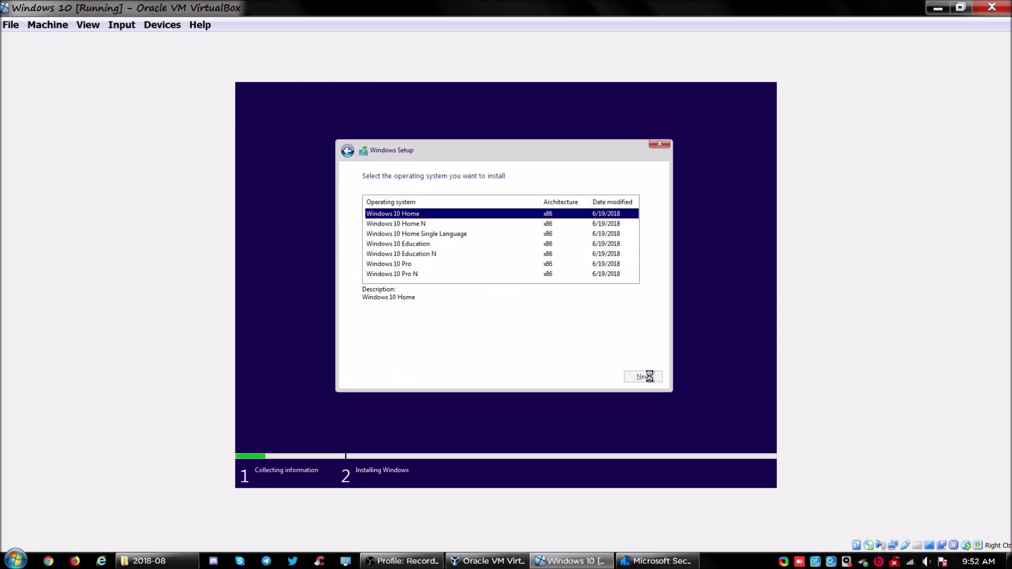
pyautogui.click(402, 349)
pyautogui.click(627, 376)
pyautogui.click(521, 288)
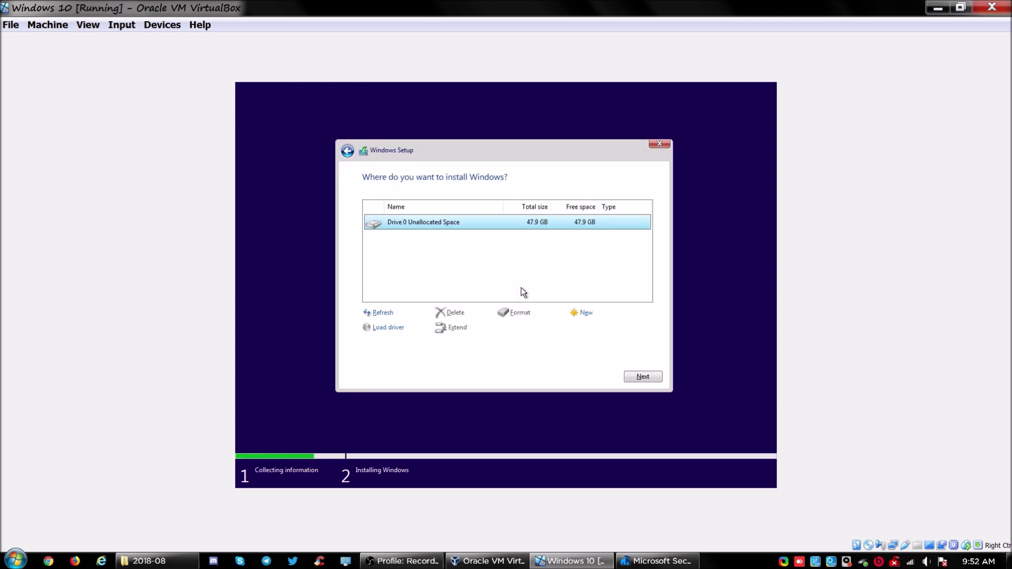
pyautogui.click(642, 377)
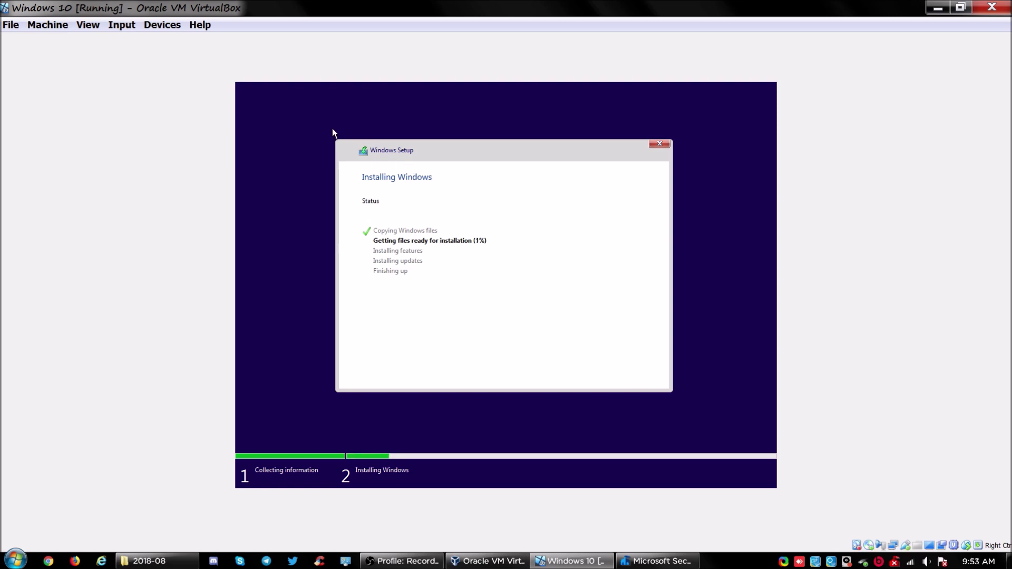
# - Disconnect the virtual machine's network adapter while Windows is installing
pyautogui.click(122, 25)
pyautogui.click(162, 24)
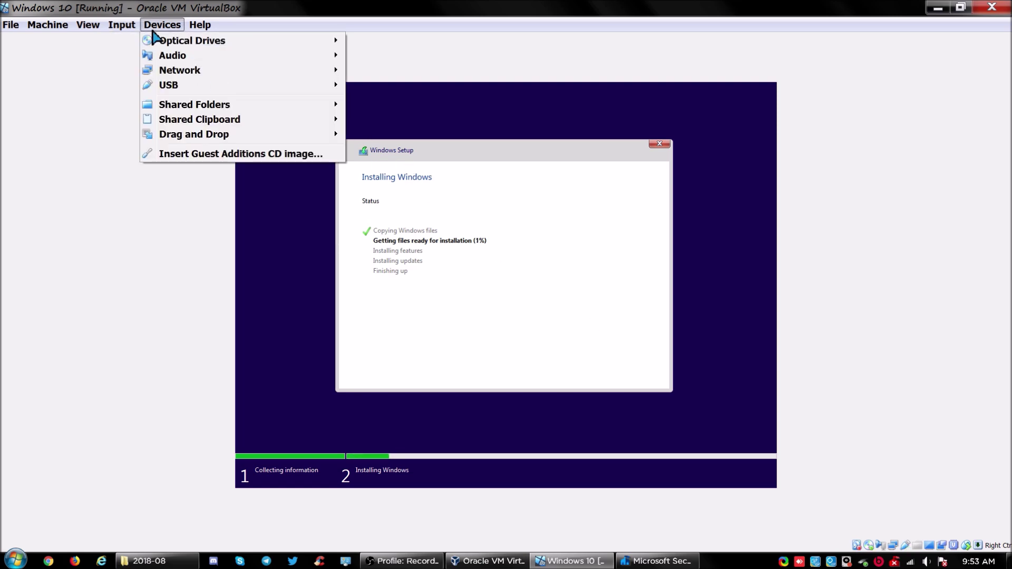
pyautogui.moveTo(208, 69)
pyautogui.click(237, 88)
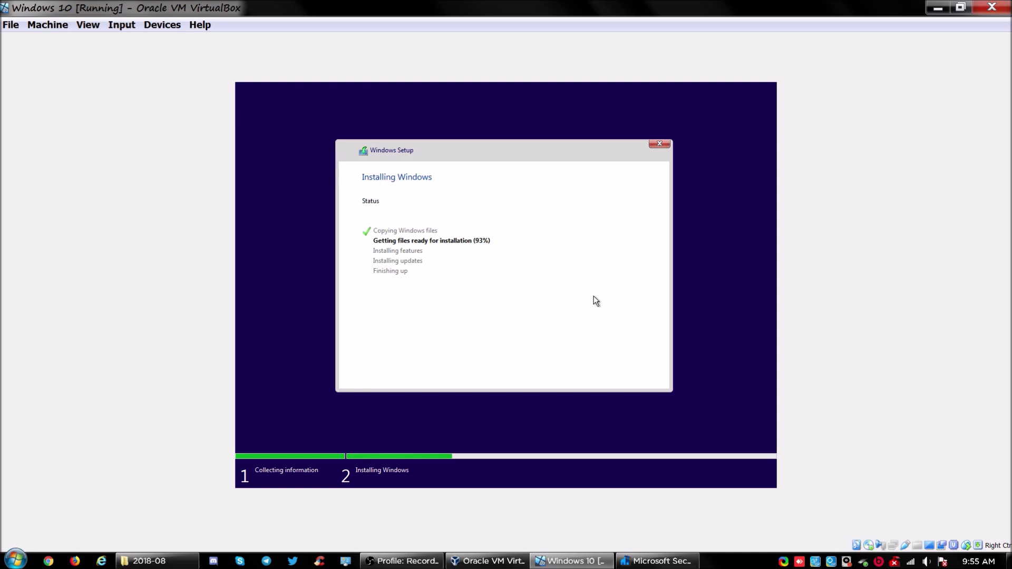
pyautogui.click(633, 379)
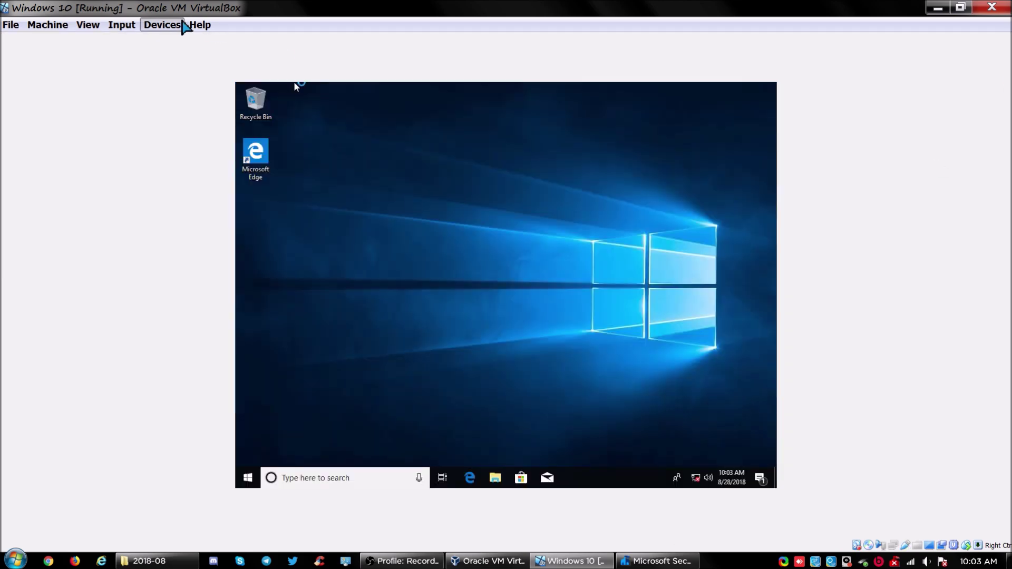
# - Install VirtualBox Guest Additions 5.2.16 from the guest's CD drive into the default folder and reboot now
pyautogui.click(495, 477)
pyautogui.doubleClick(579, 340)
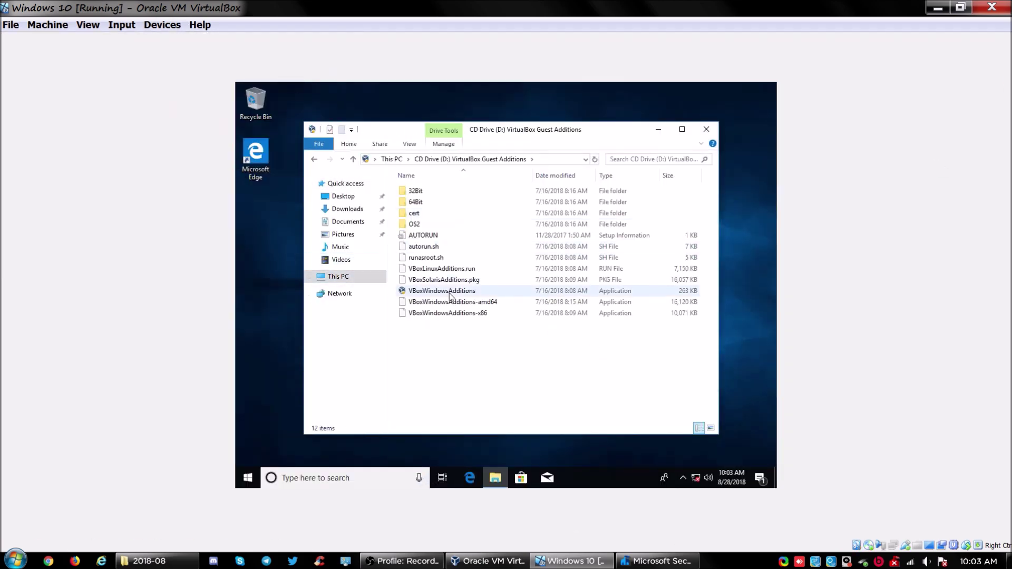
pyautogui.doubleClick(454, 291)
pyautogui.click(565, 364)
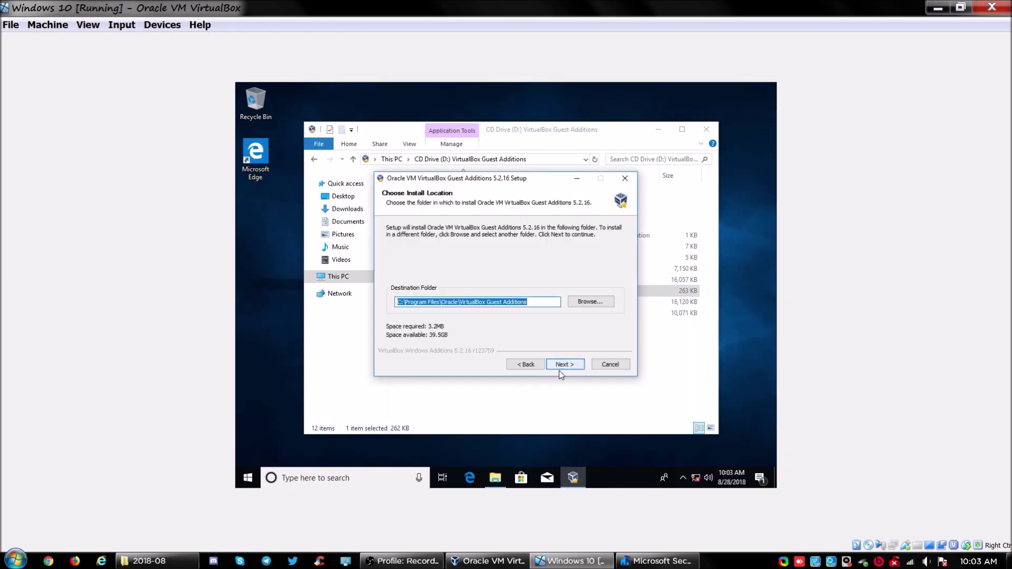
pyautogui.click(564, 364)
pyautogui.click(565, 365)
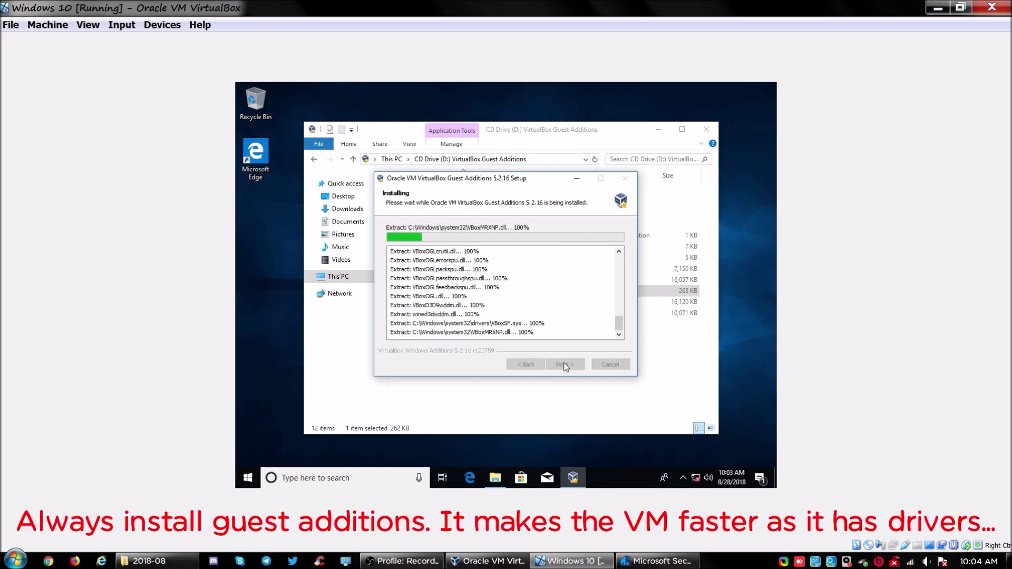
pyautogui.click(553, 281)
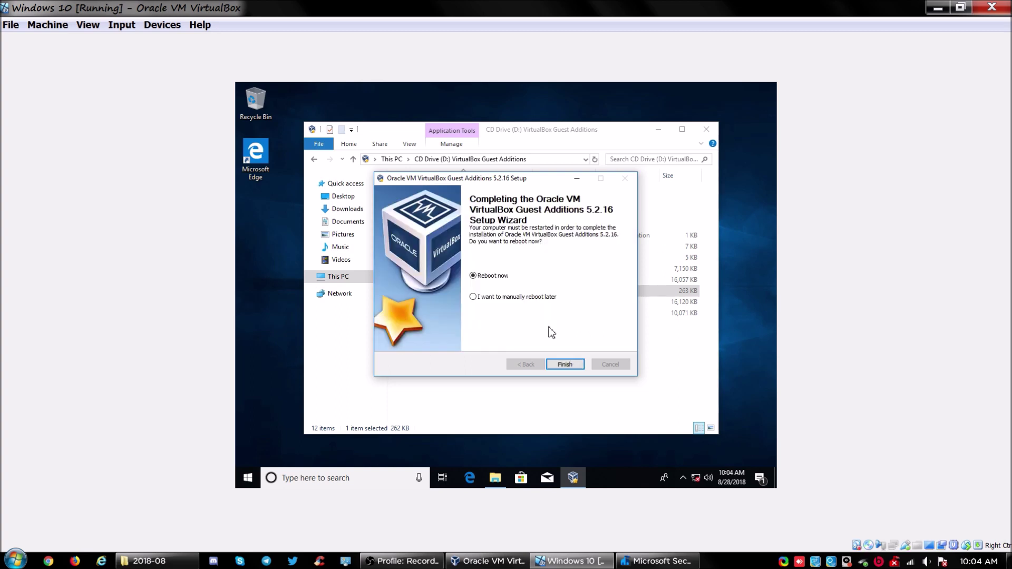
pyautogui.click(564, 364)
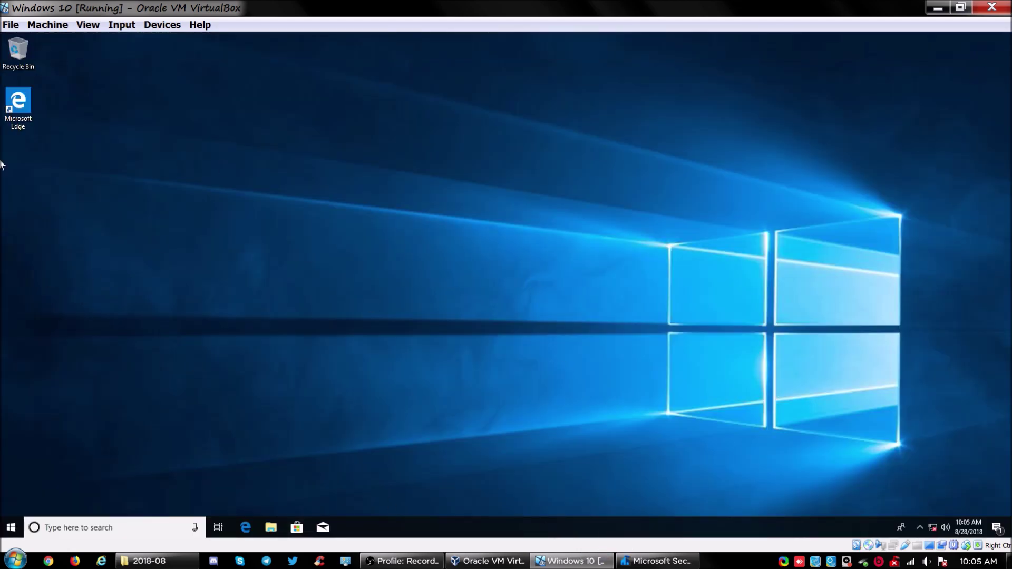
# - Check the guest's basic system information in This PC's properties, and close both windows
pyautogui.click(271, 527)
pyautogui.rightClick(240, 277)
pyautogui.click(289, 420)
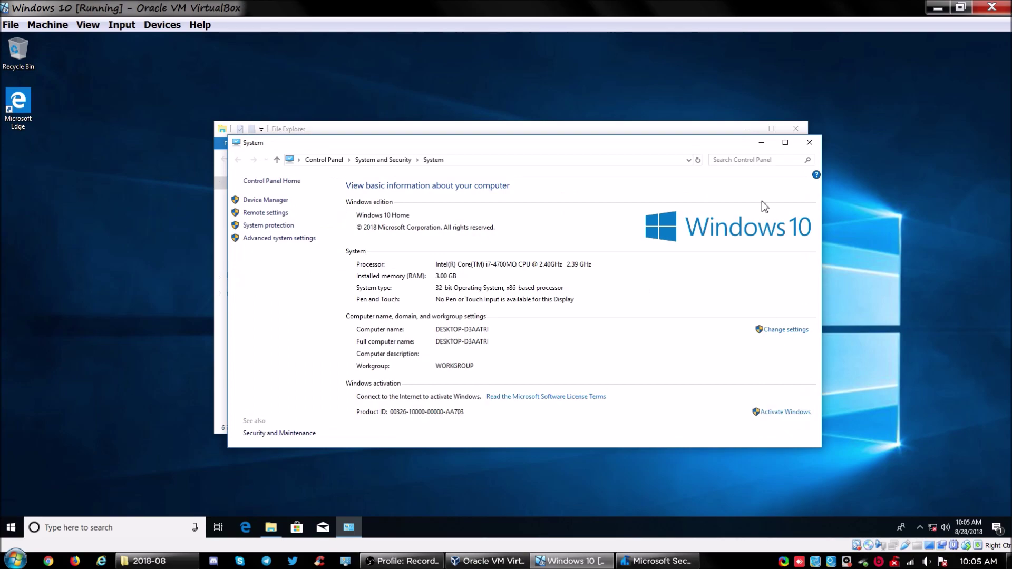
pyautogui.click(810, 142)
pyautogui.click(796, 129)
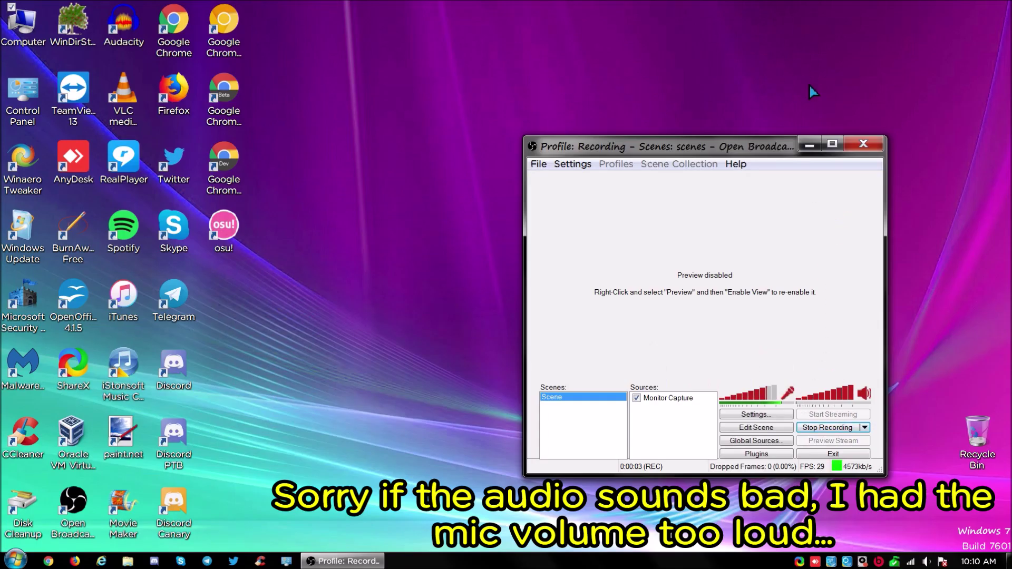
# - Minimize the recording program and open Oracle VM VirtualBox, dismissing the disk image warning and the Virtual Media Manager
pyautogui.click(803, 146)
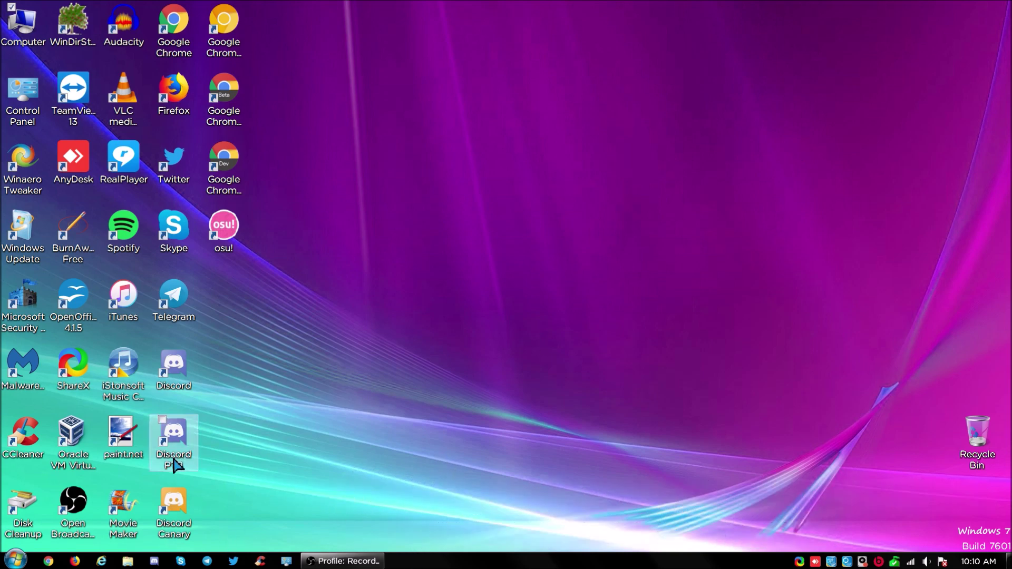
pyautogui.doubleClick(86, 448)
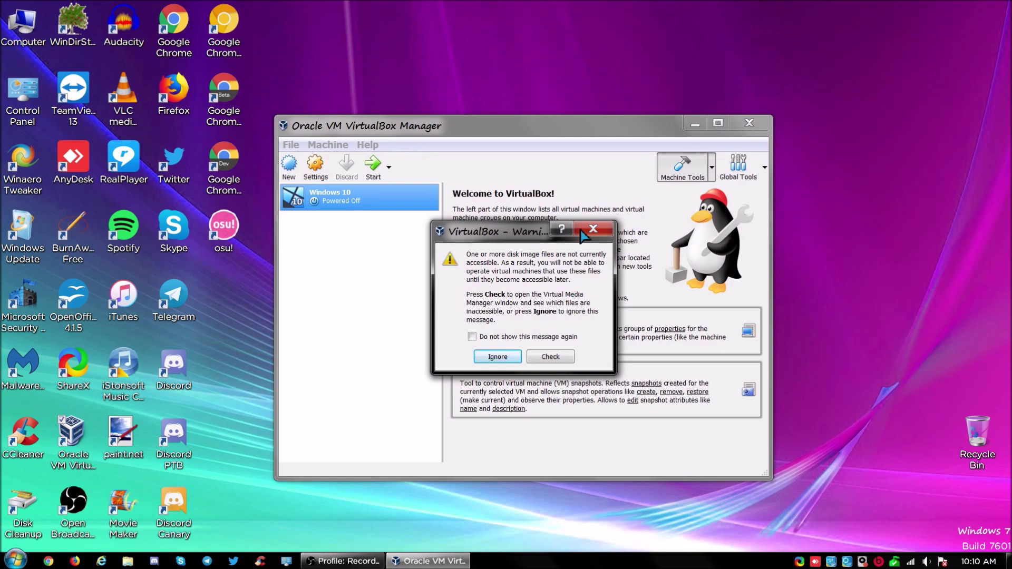
pyautogui.click(589, 229)
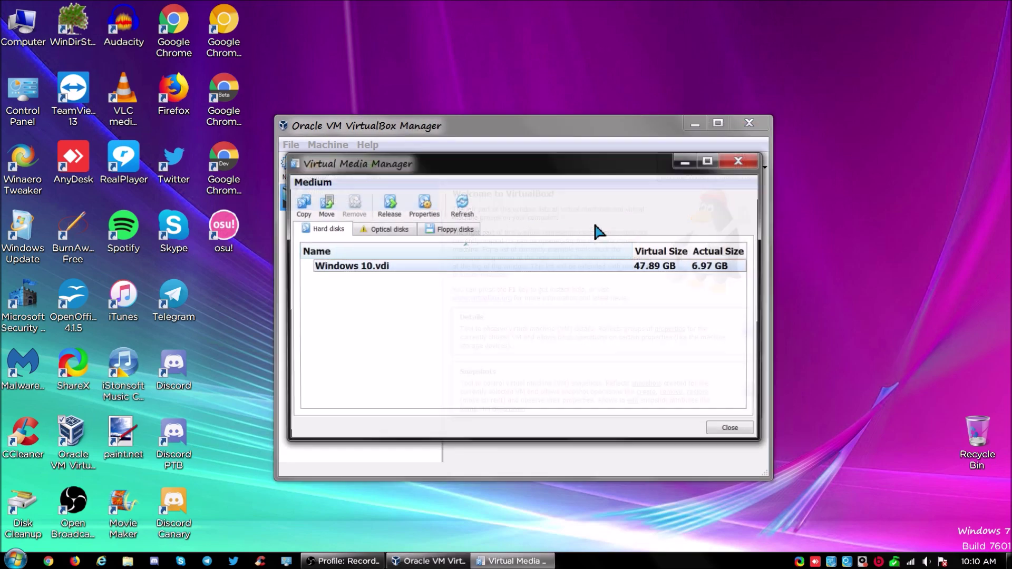
pyautogui.click(739, 161)
pyautogui.moveTo(603, 136); pyautogui.dragTo(767, 138)
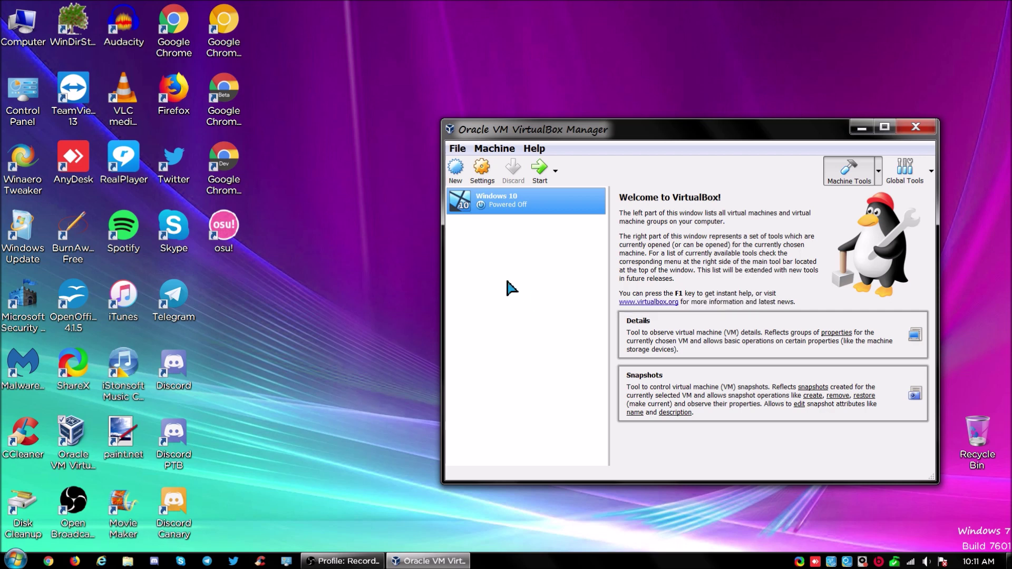
# - In the Windows 10 virtual machine's system settings, set the number of processors to 2
pyautogui.click(482, 180)
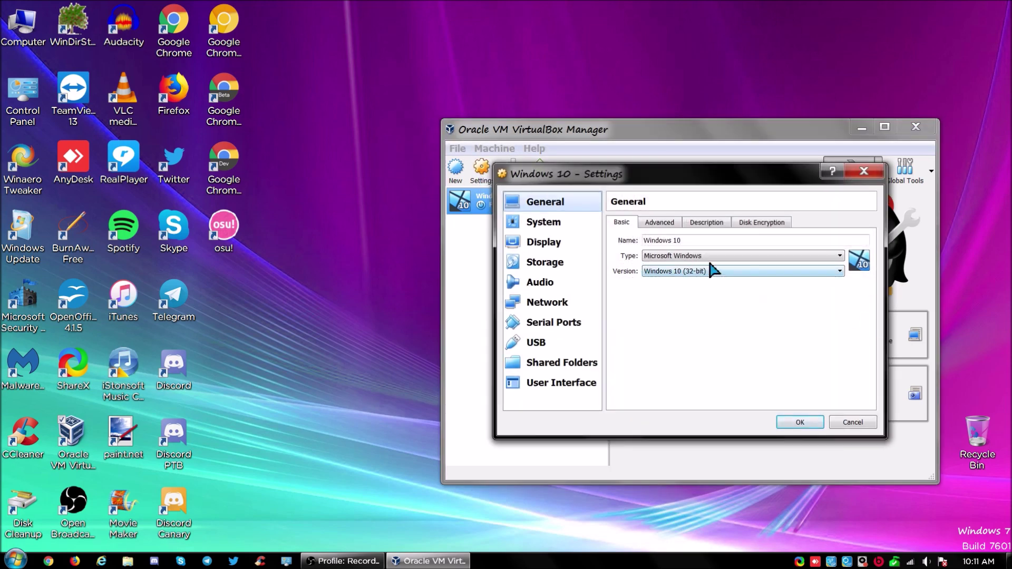
pyautogui.click(567, 220)
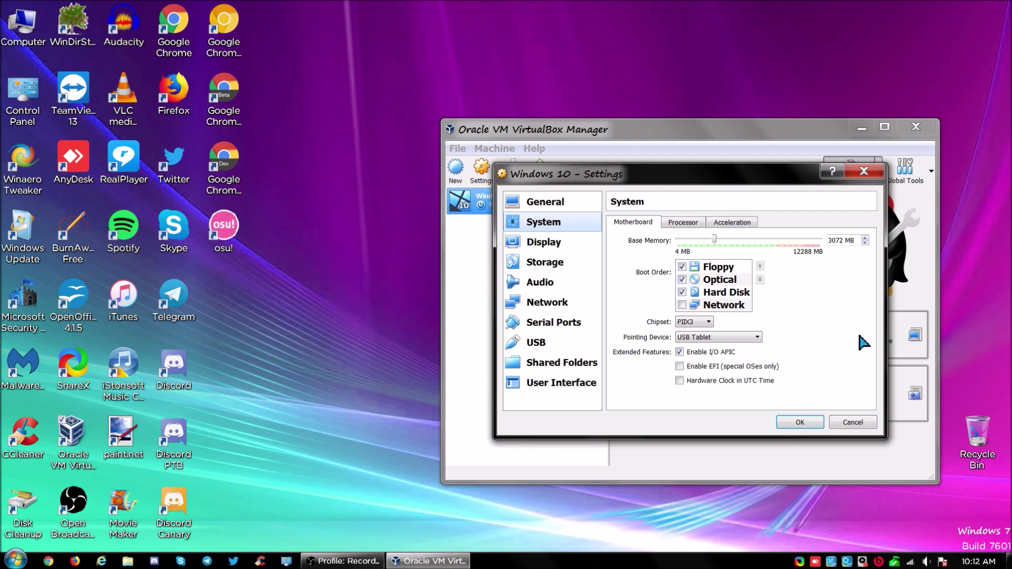
pyautogui.click(683, 223)
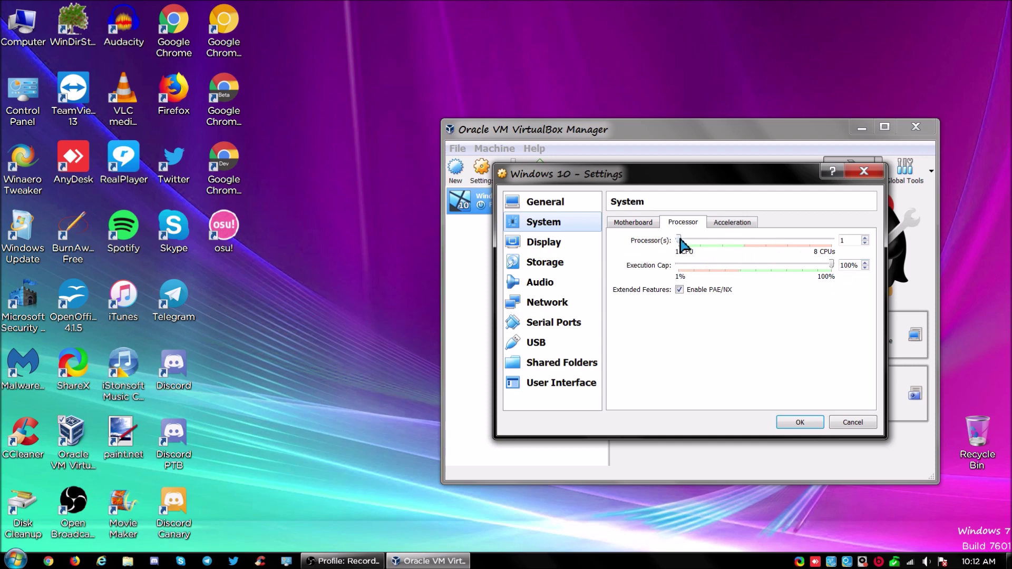
pyautogui.moveTo(679, 238); pyautogui.dragTo(699, 240)
# - Review the virtual machine's acceleration, processor and motherboard settings
pyautogui.click(735, 224)
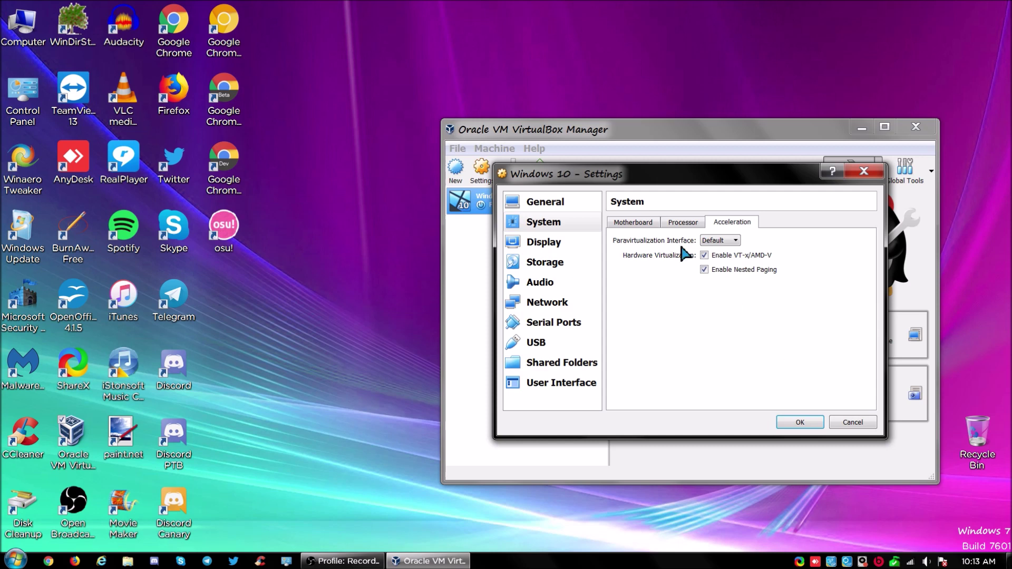
pyautogui.click(682, 223)
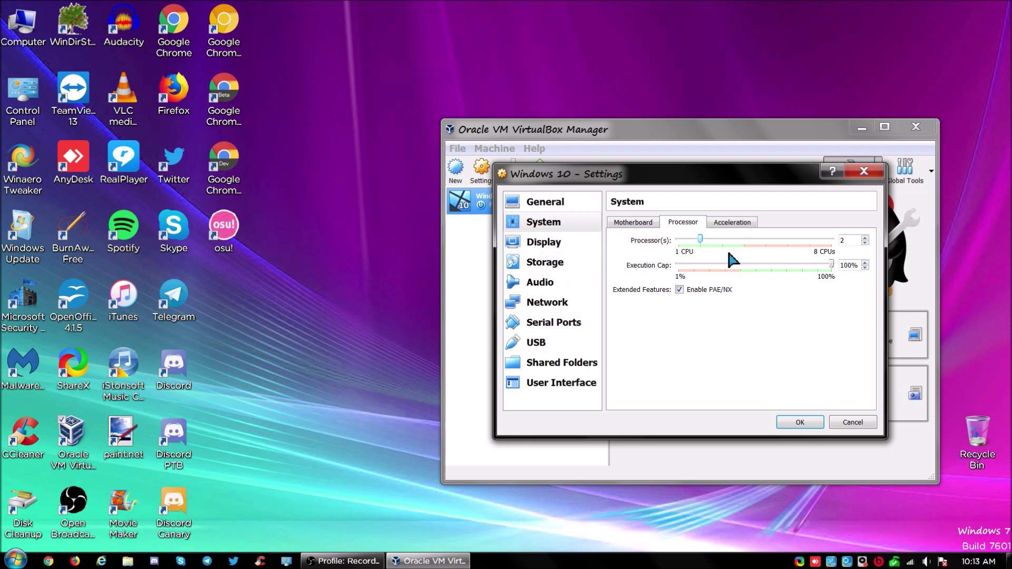
pyautogui.click(642, 232)
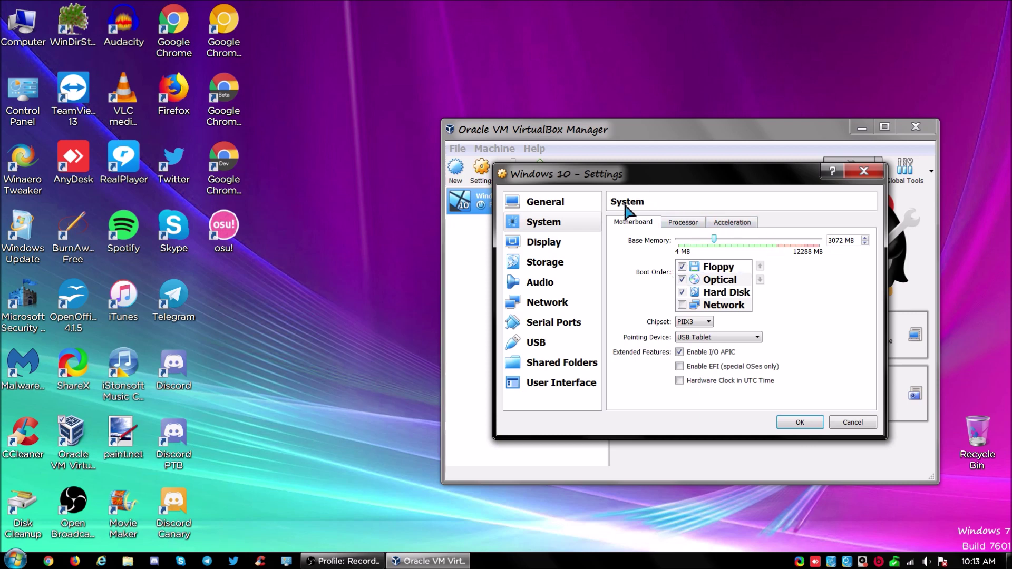
# - In the display settings, enable 3D and 2D video acceleration and set the video memory to 256 MB
pyautogui.click(538, 244)
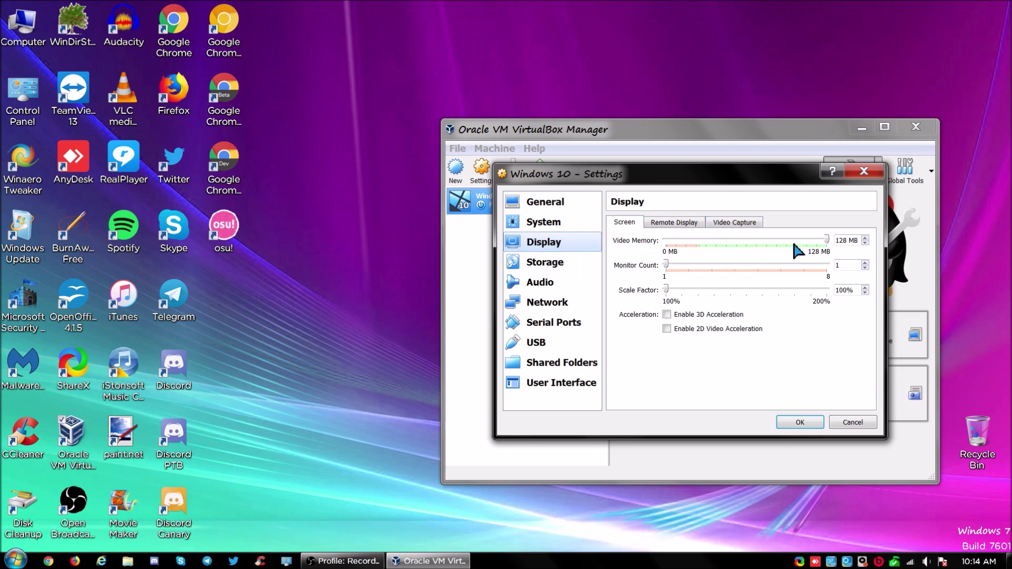
pyautogui.click(709, 311)
pyautogui.click(719, 327)
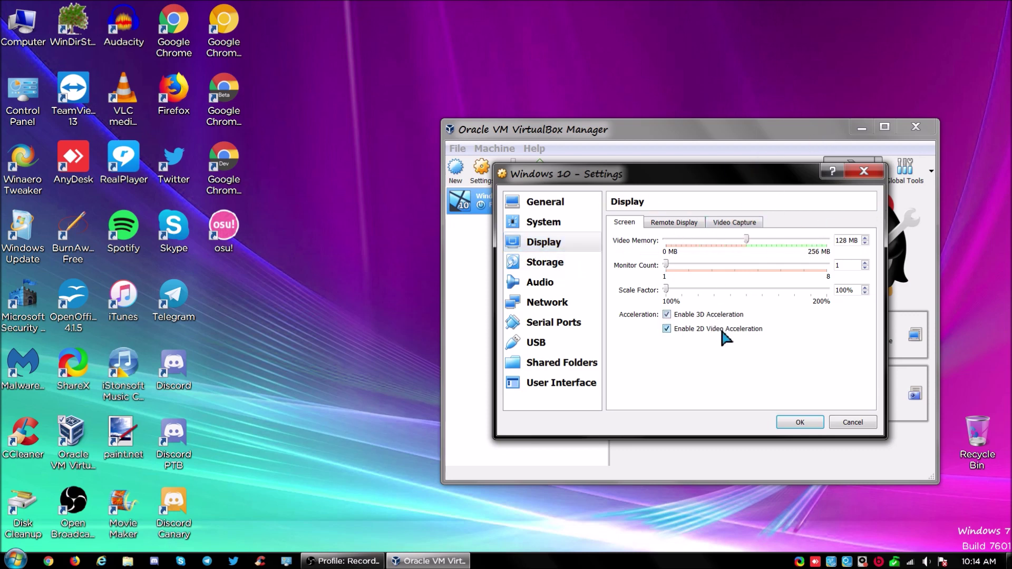
pyautogui.moveTo(746, 237); pyautogui.dragTo(852, 251)
# - Review the remote display, video capture and storage settings, and check the free space on the host computer's drives
pyautogui.click(680, 222)
pyautogui.click(736, 223)
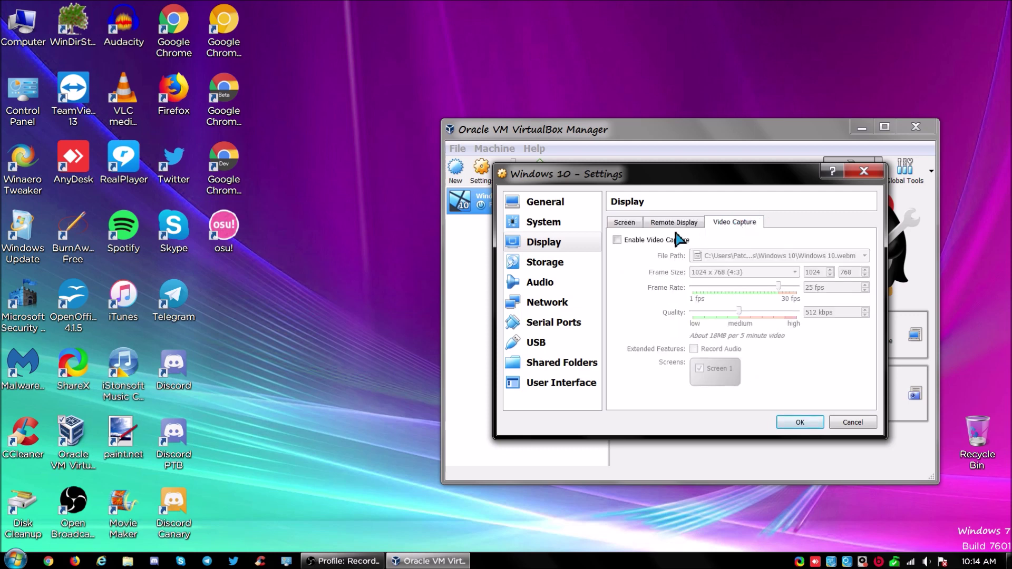
pyautogui.click(638, 223)
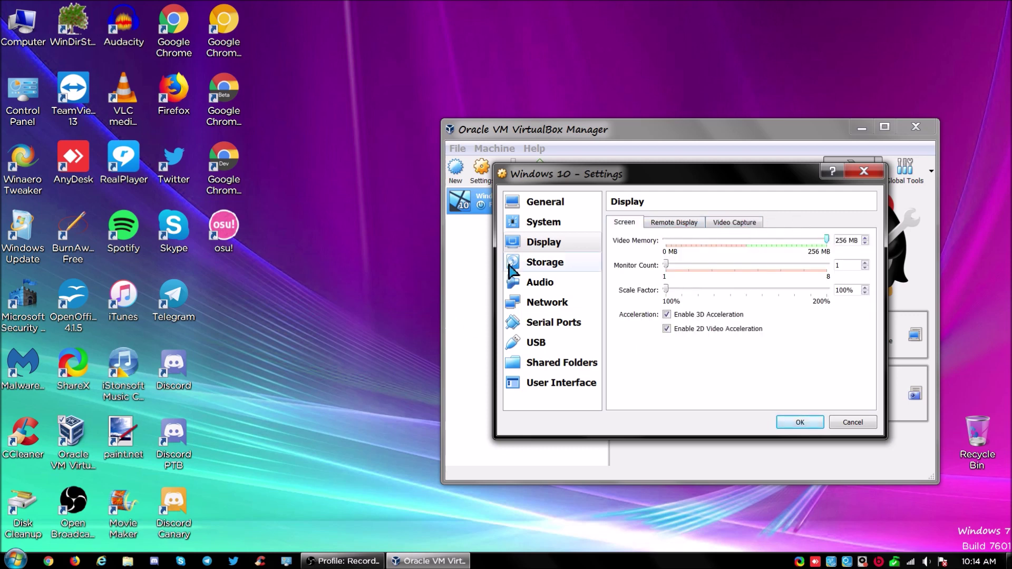
pyautogui.click(543, 262)
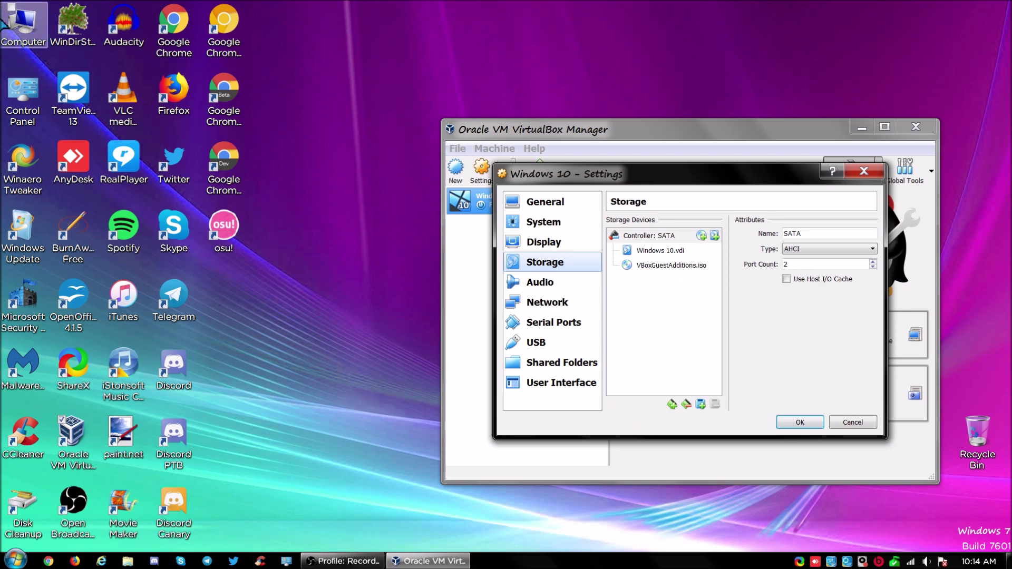
pyautogui.doubleClick(16, 24)
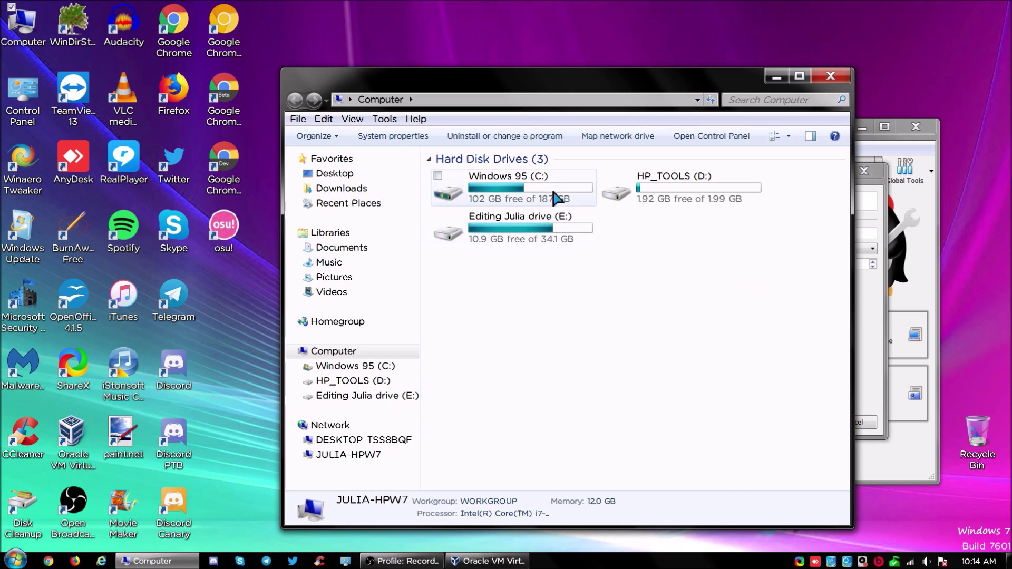
pyautogui.click(831, 76)
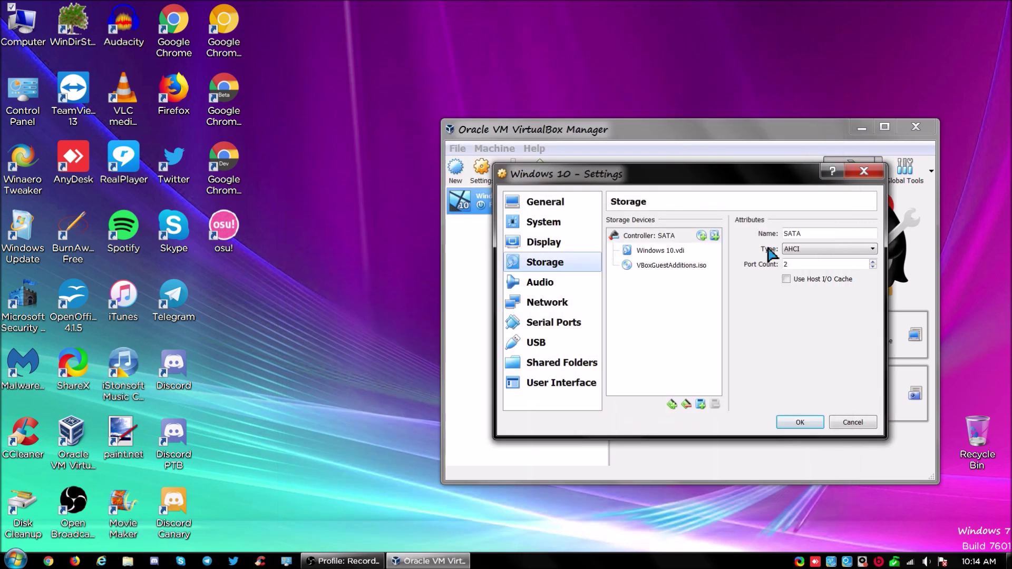
# - Review the virtual machine's audio, advanced network, serial port, USB, shared folder, user interface and general settings
pyautogui.click(578, 286)
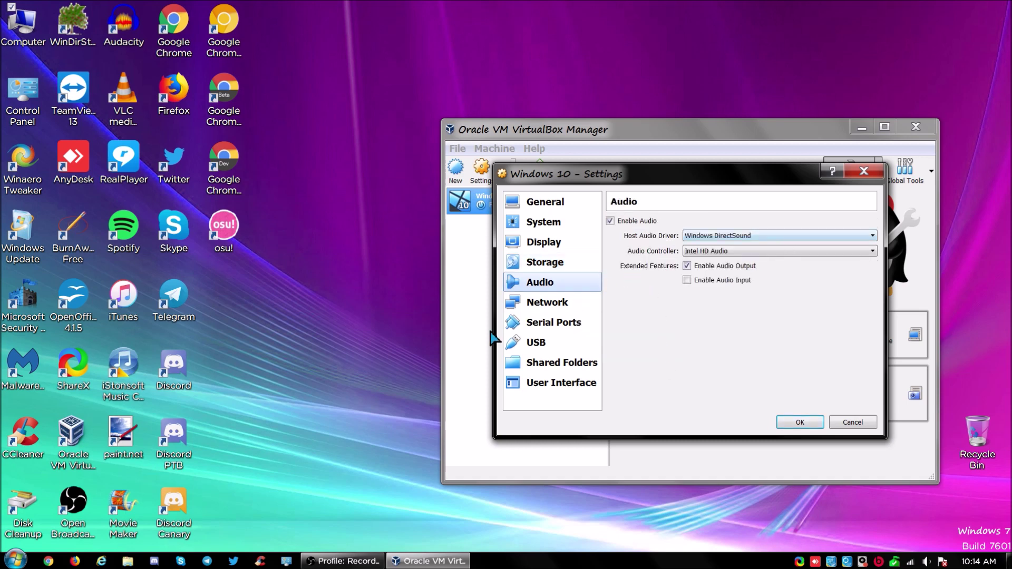
pyautogui.click(557, 302)
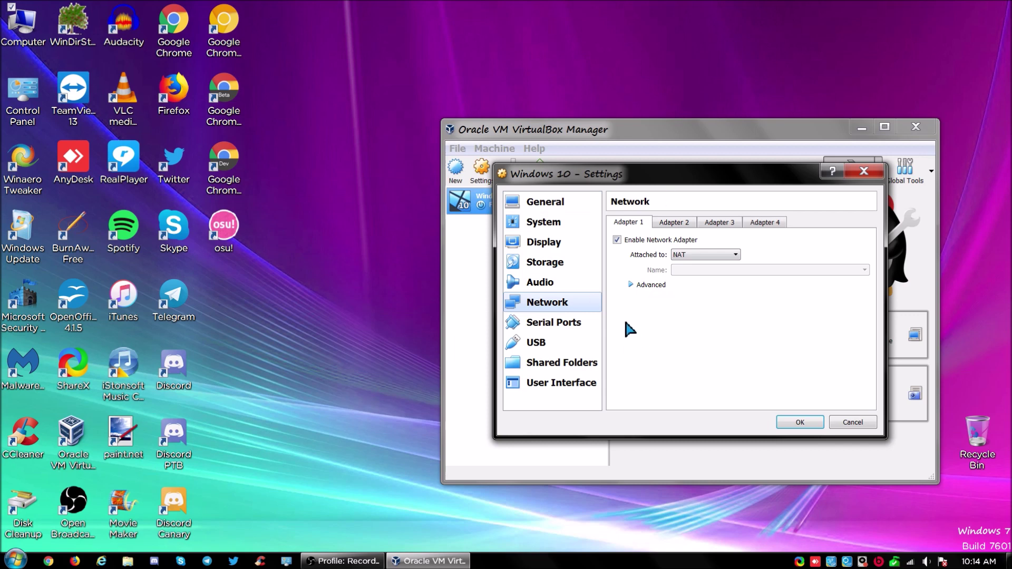
pyautogui.click(632, 284)
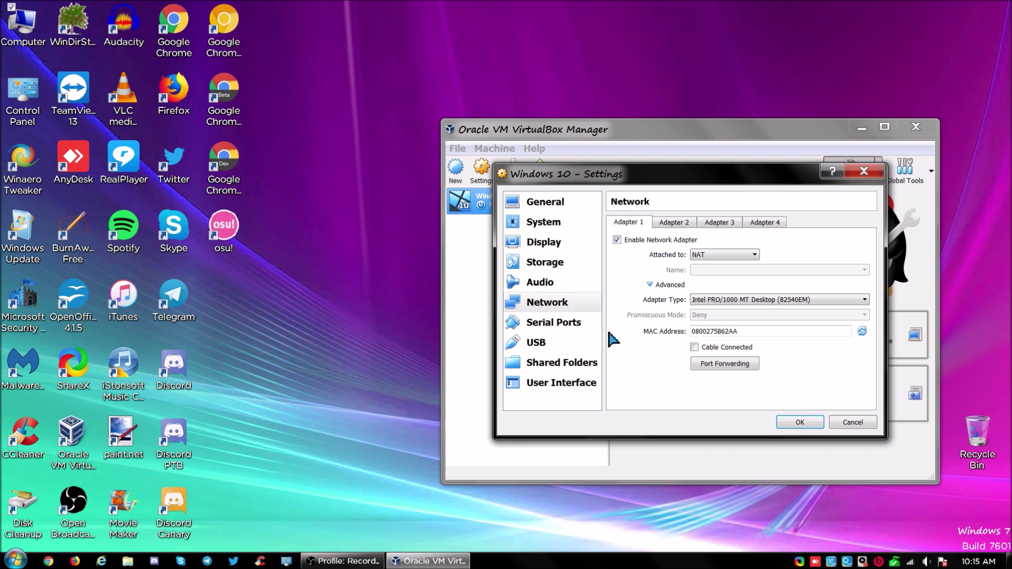
pyautogui.click(591, 326)
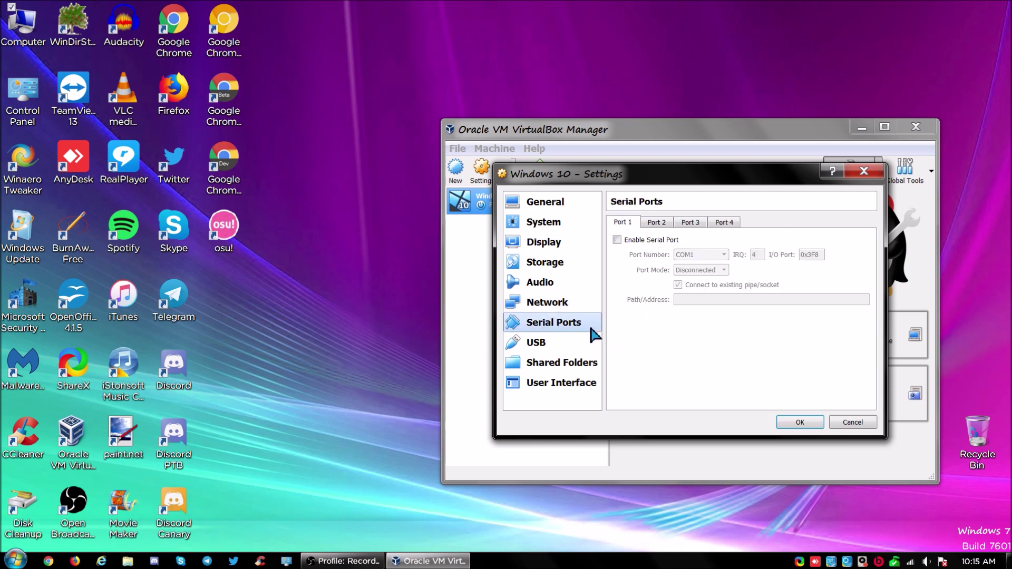
pyautogui.click(542, 345)
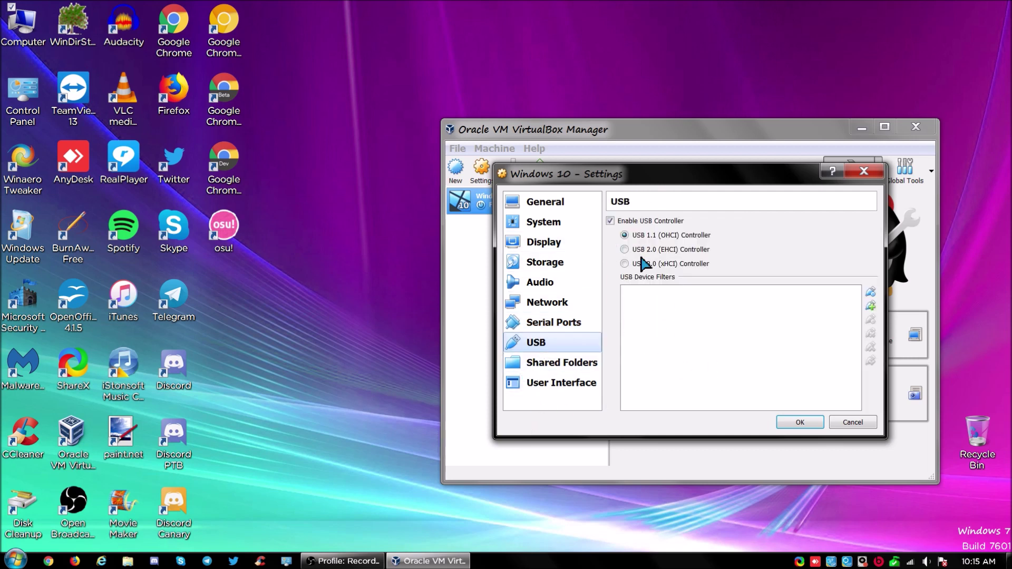
pyautogui.click(563, 363)
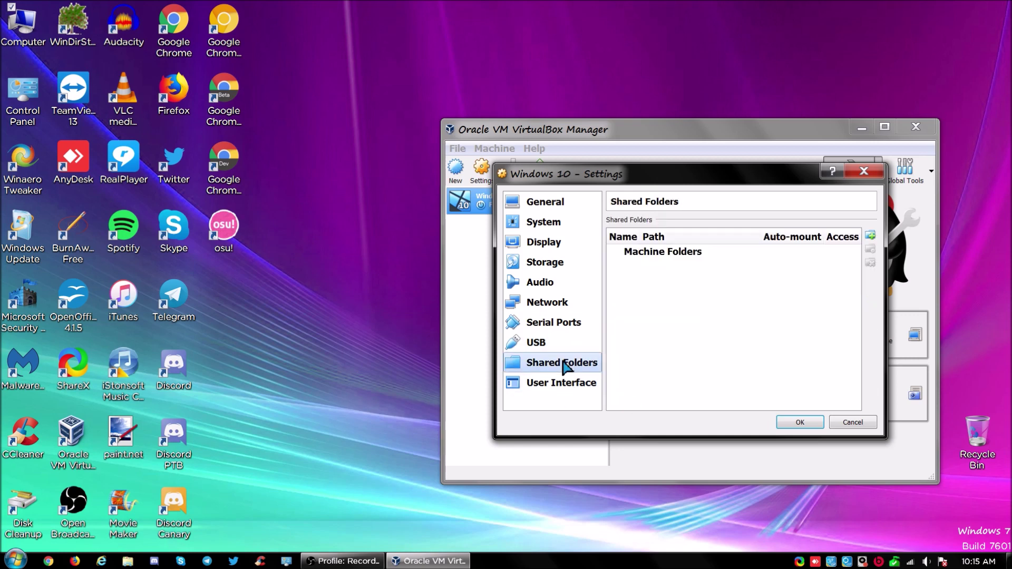
pyautogui.click(577, 390)
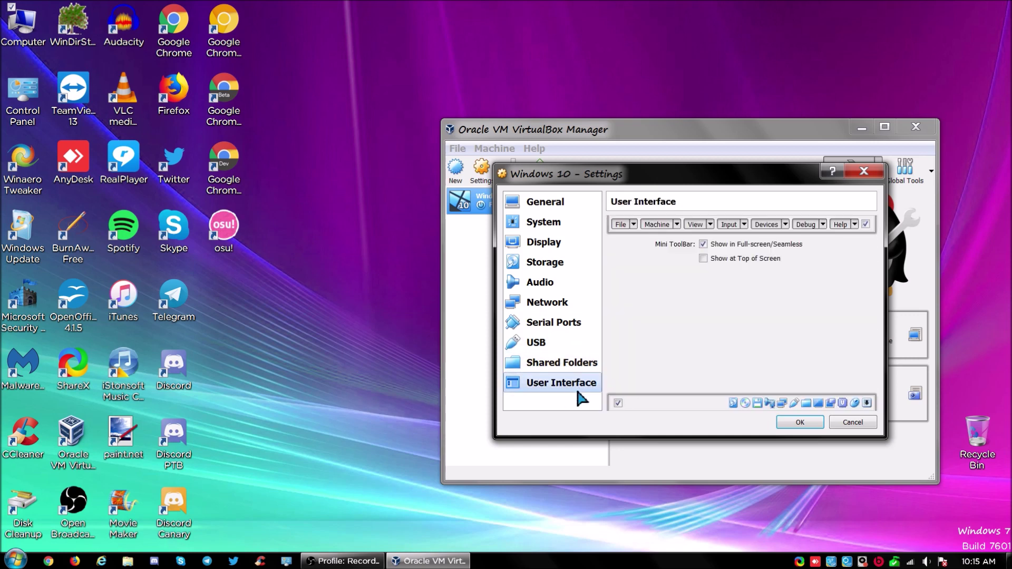
pyautogui.click(551, 206)
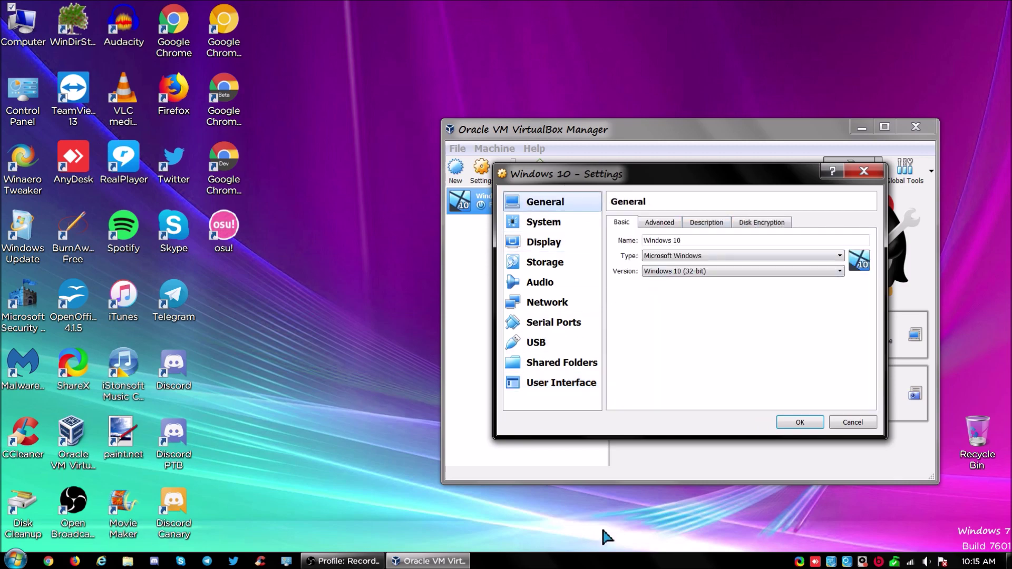
# - Save the settings and start the Windows 10 virtual machine, dismissing the keyboard capture and mouse integration messages
pyautogui.click(794, 425)
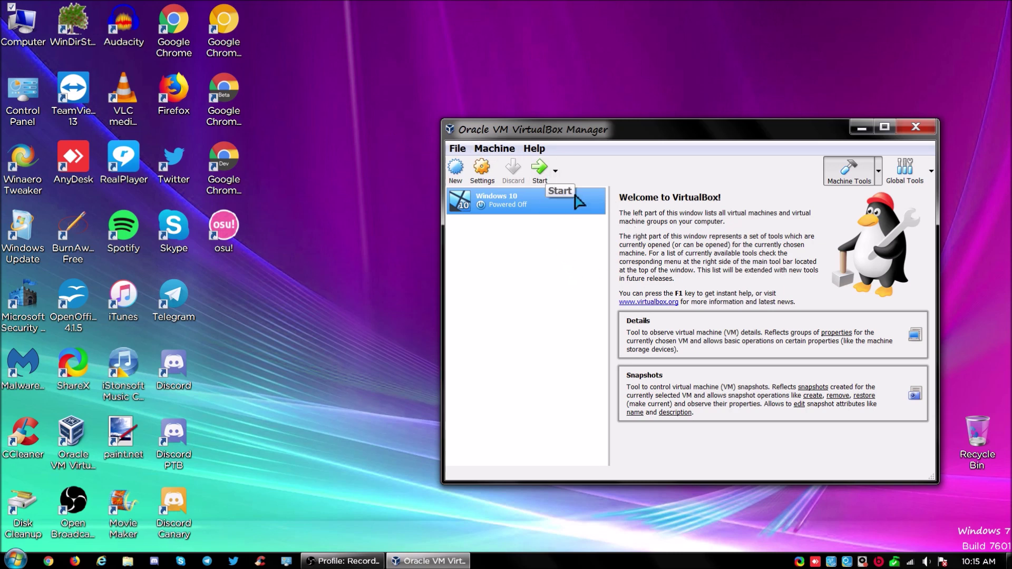
pyautogui.click(541, 185)
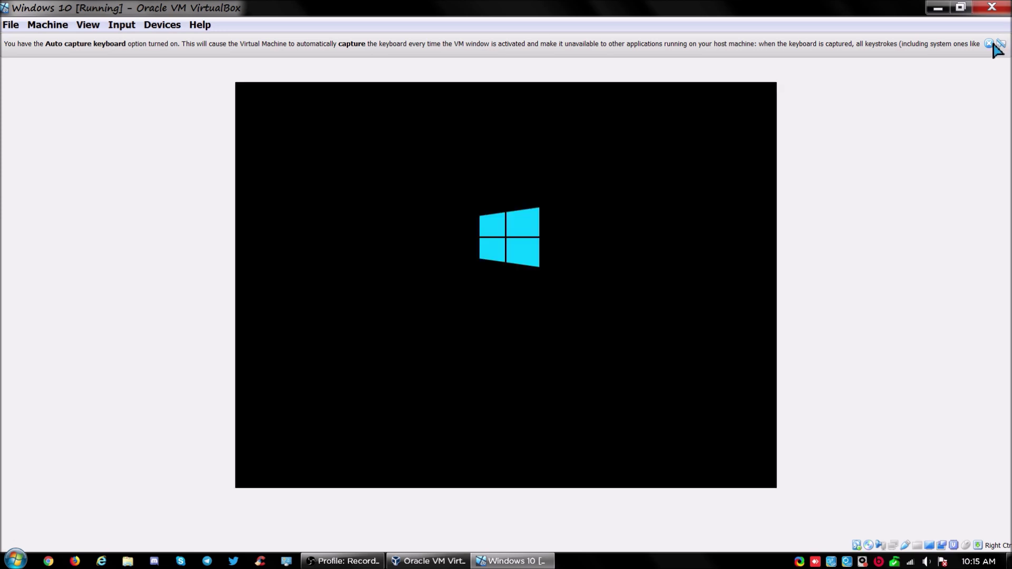
pyautogui.click(993, 43)
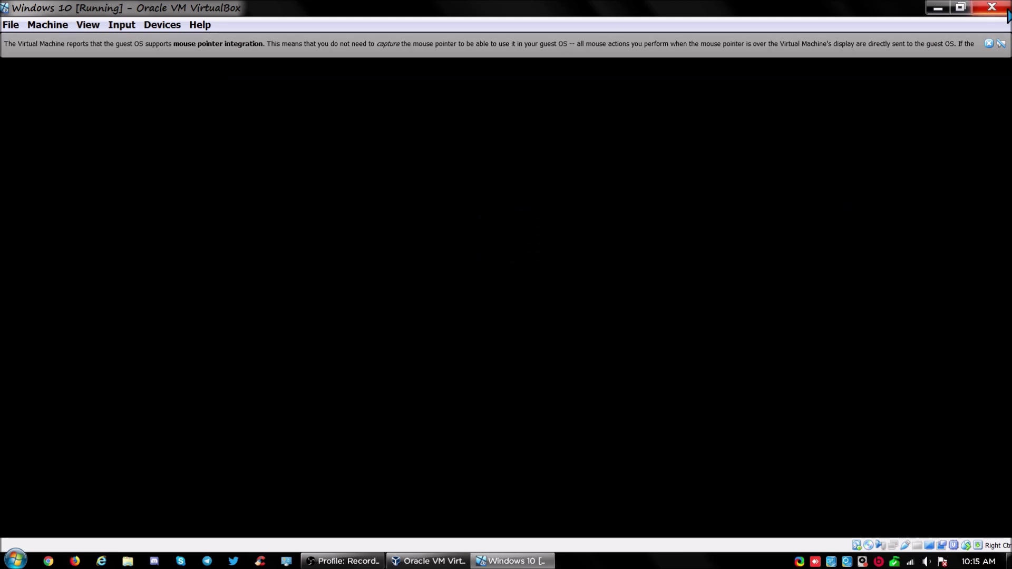
pyautogui.click(989, 43)
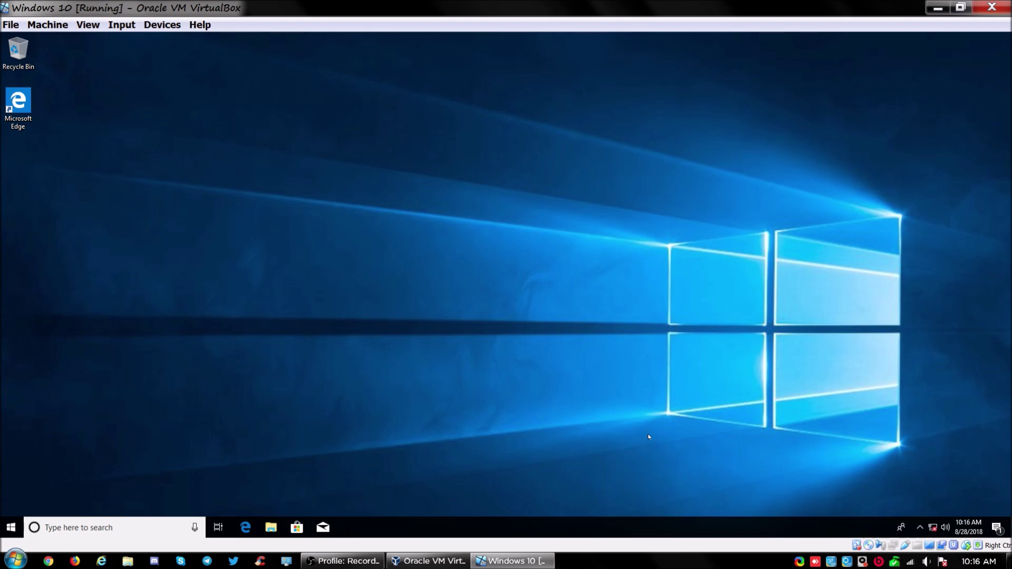
# - Open the guest's Task Manager with full details, move it aside and view the CPU performance
pyautogui.rightClick(581, 518)
pyautogui.click(622, 472)
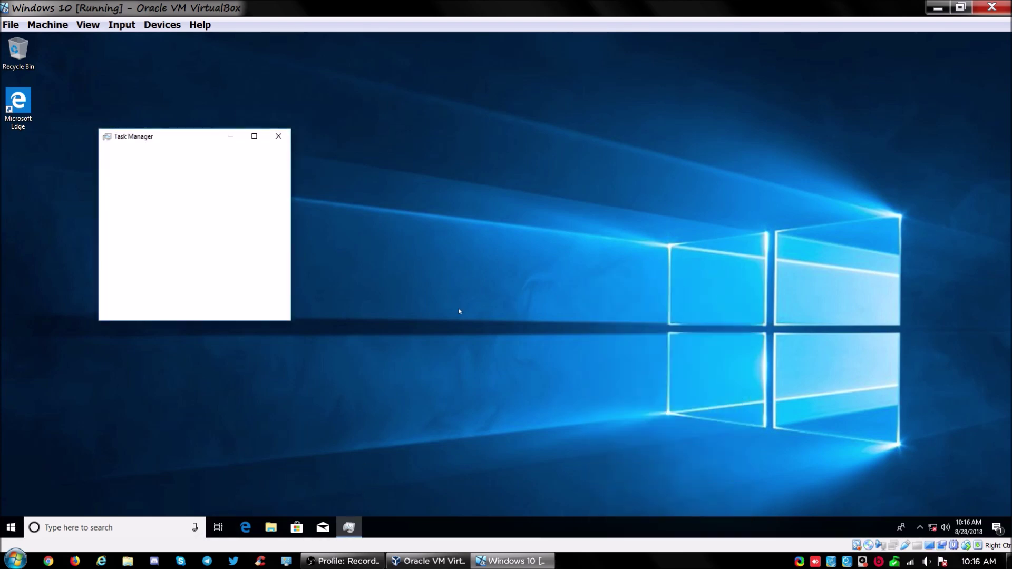
pyautogui.click(129, 307)
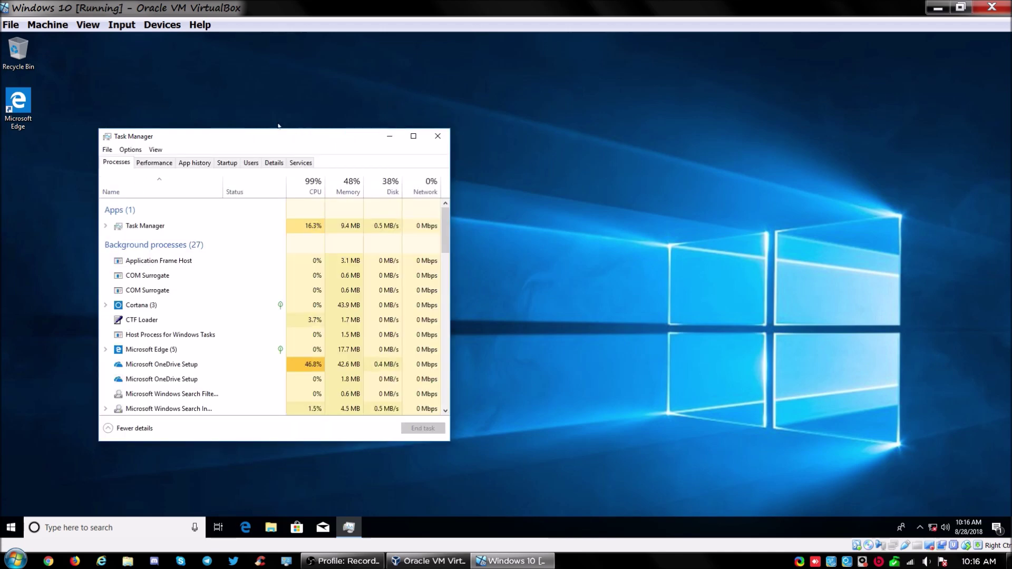
pyautogui.moveTo(363, 68); pyautogui.dragTo(782, 120)
pyautogui.click(605, 148)
pyautogui.click(587, 146)
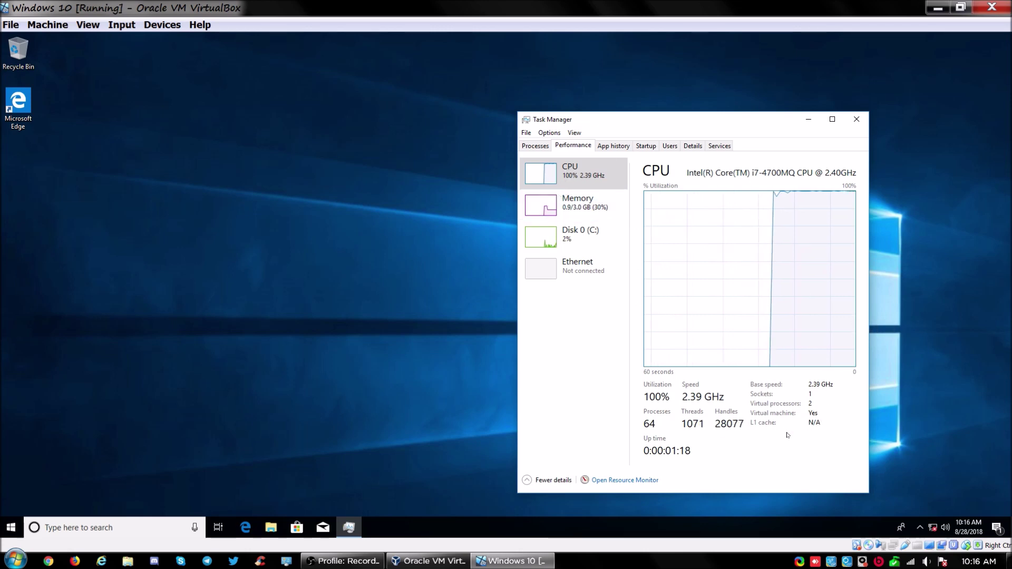
# - Sort the guest's running processes by CPU usage, and return to the performance graphs
pyautogui.click(535, 146)
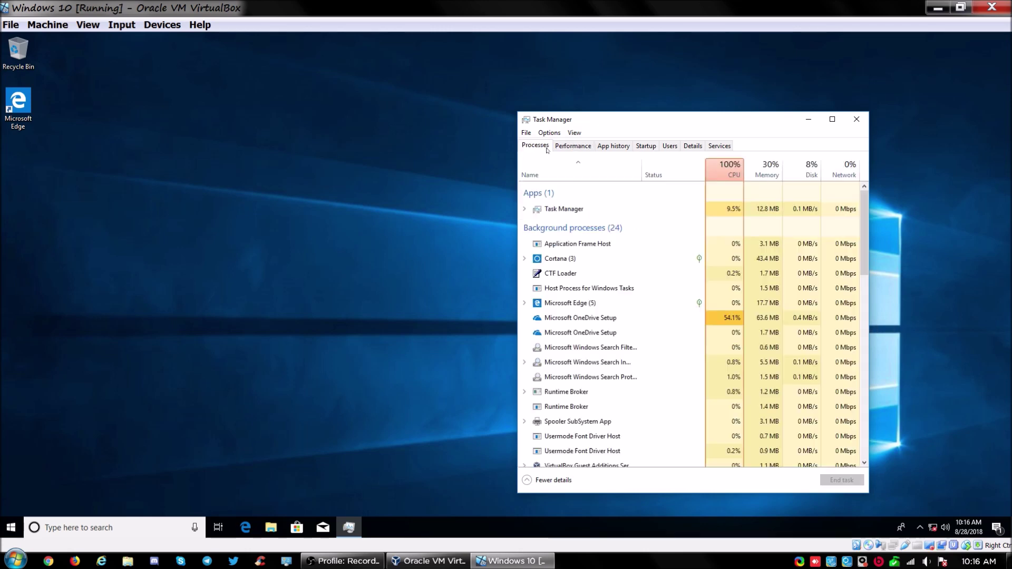
pyautogui.click(730, 169)
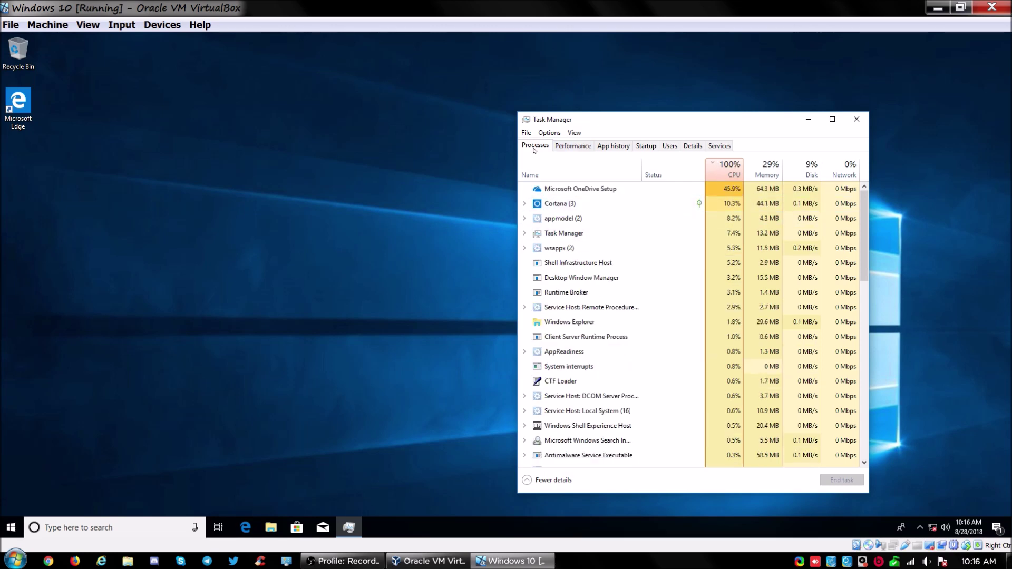
pyautogui.click(568, 147)
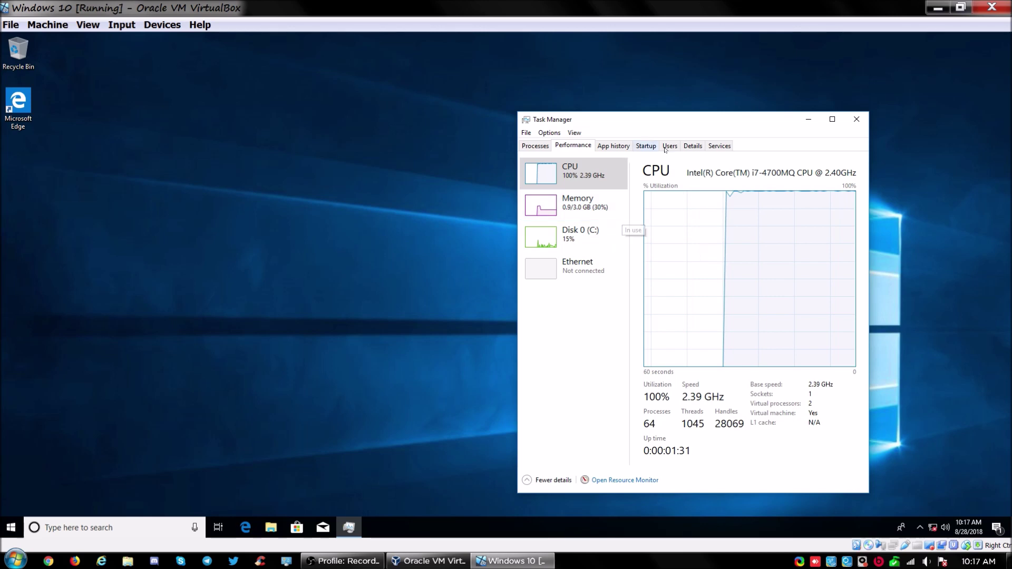
# - Examine Task Manager's app history, startup, users, details and services, and recheck the processes and CPU performance
pyautogui.click(627, 150)
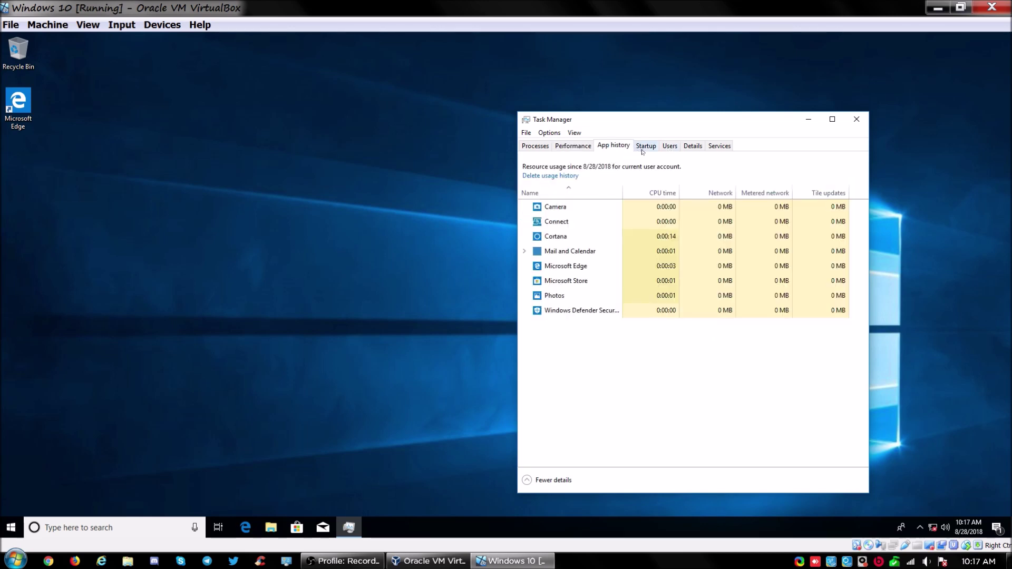
pyautogui.click(645, 150)
pyautogui.click(669, 149)
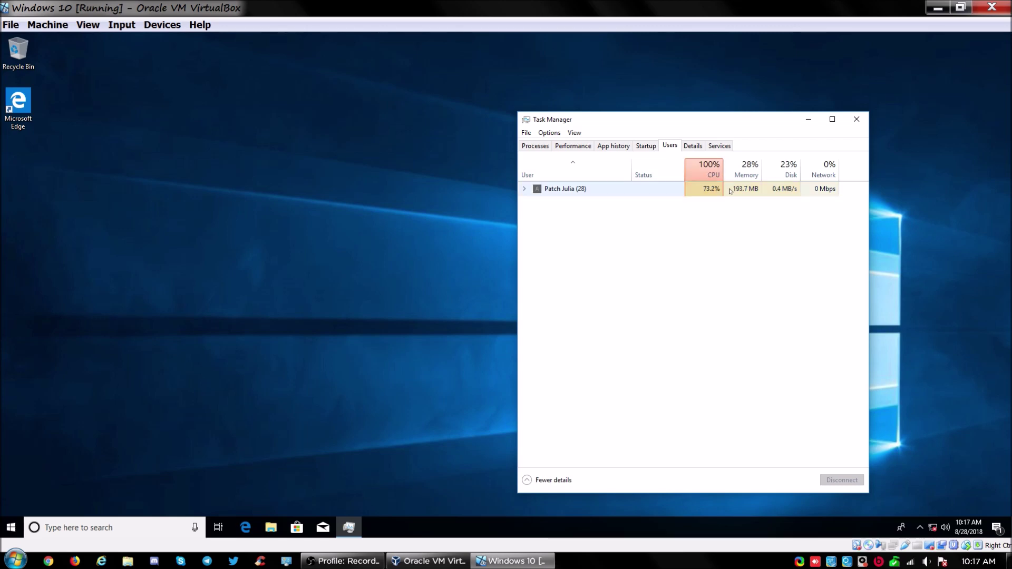
pyautogui.click(693, 147)
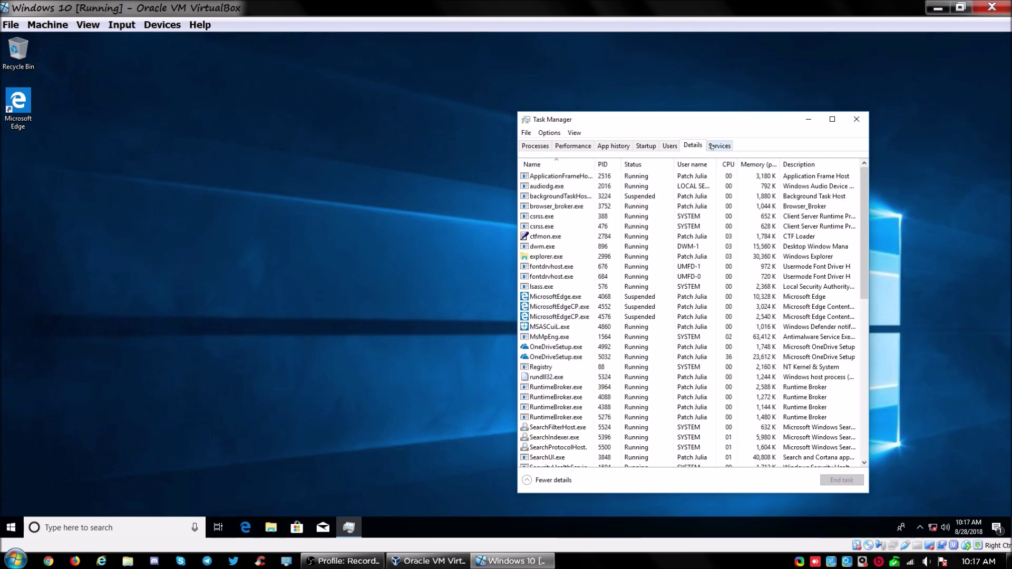
pyautogui.click(712, 148)
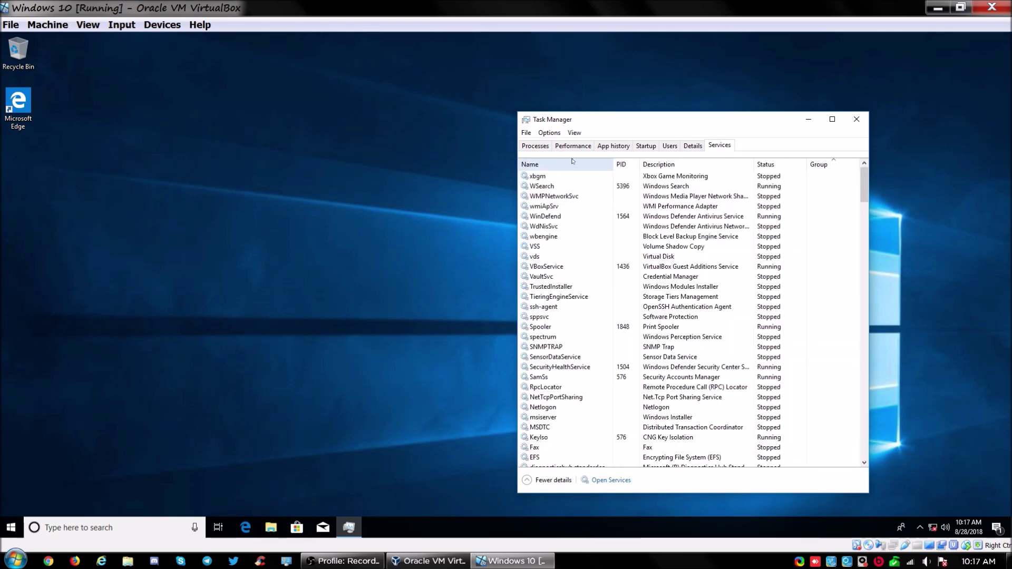
pyautogui.click(536, 149)
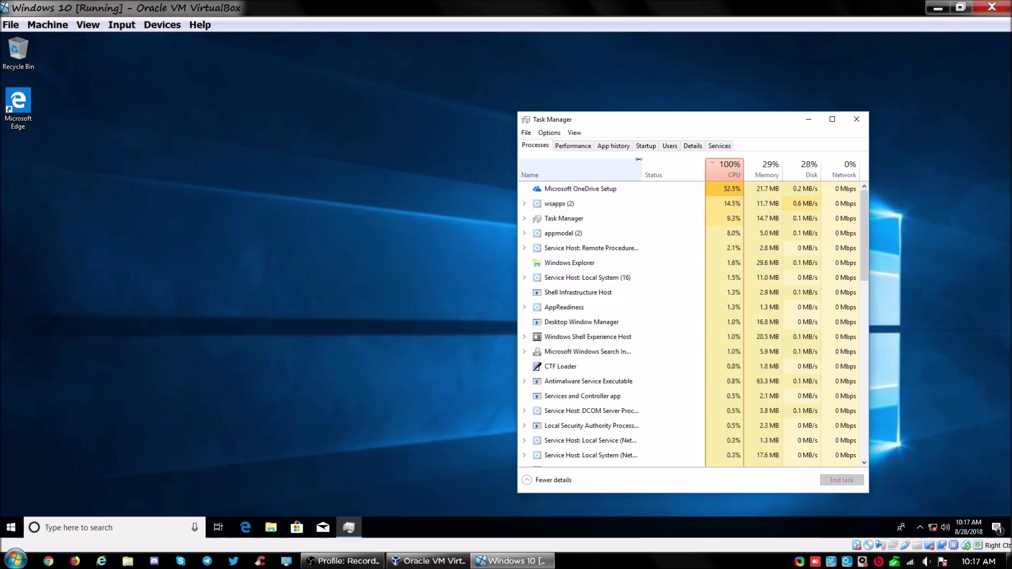
pyautogui.click(589, 148)
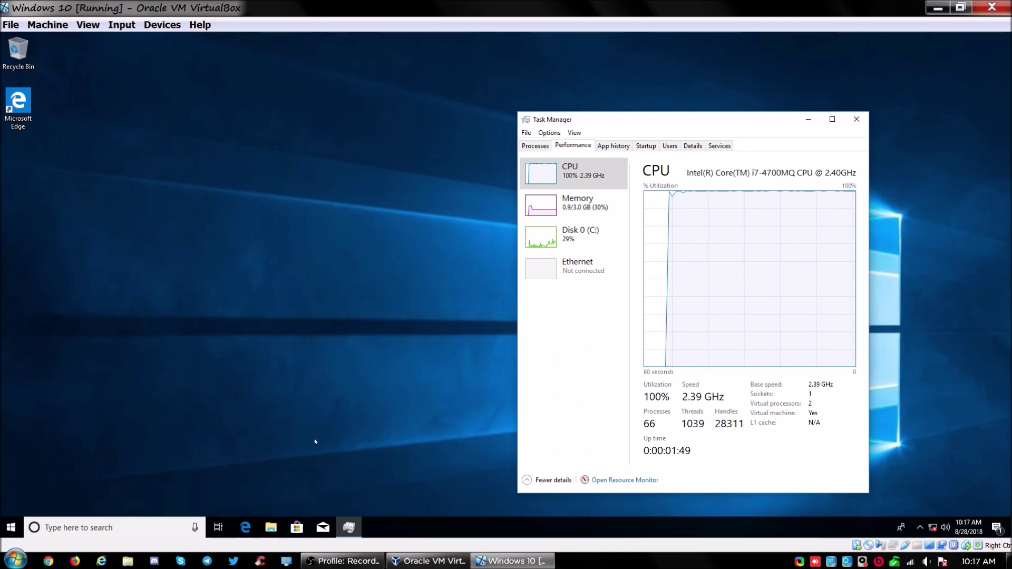
# - Open Windows Settings in the guest and move its window over Task Manager
pyautogui.click(11, 527)
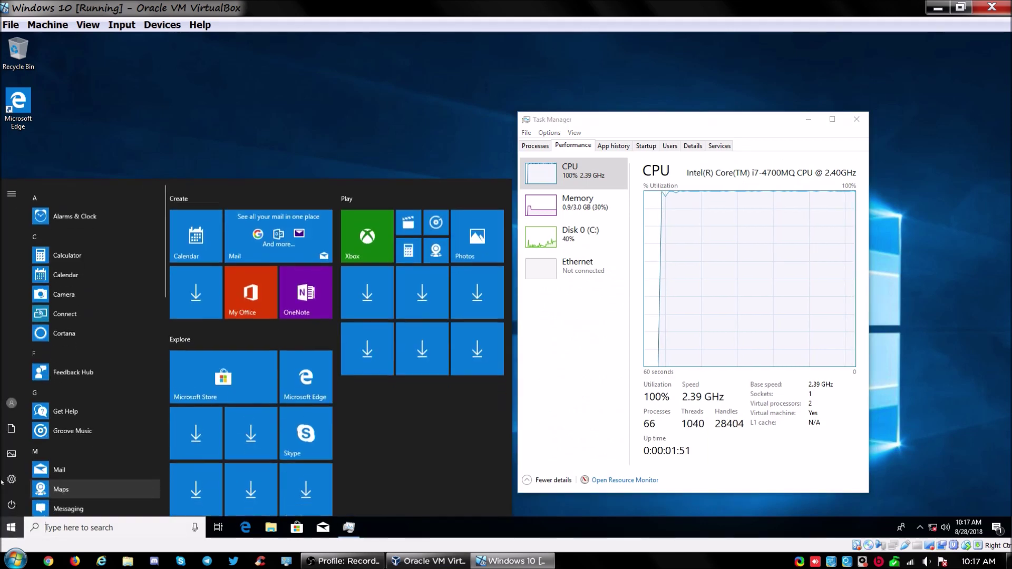
pyautogui.click(3, 479)
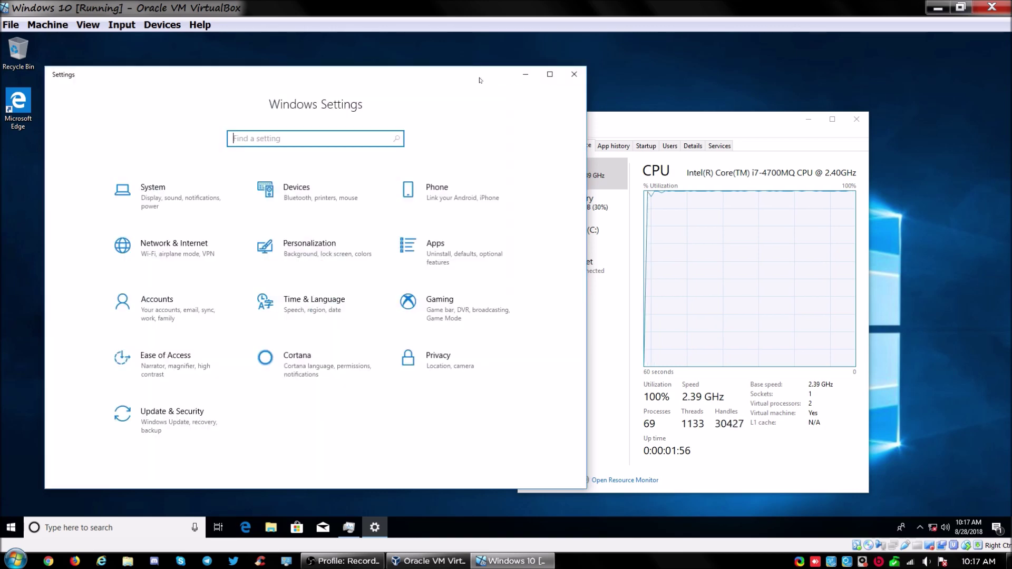
pyautogui.moveTo(480, 79); pyautogui.dragTo(752, 74)
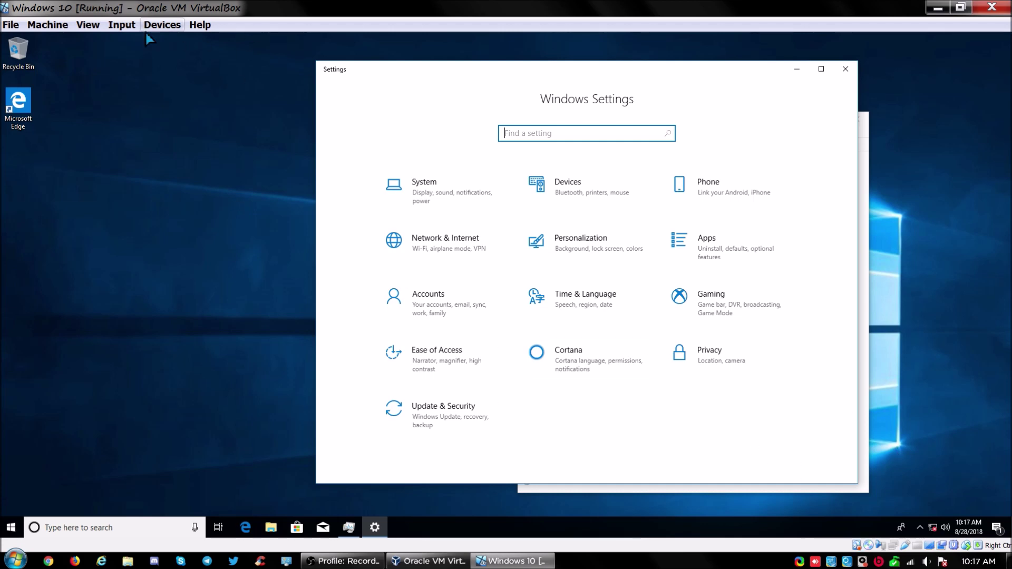
pyautogui.click(122, 25)
pyautogui.moveTo(151, 31)
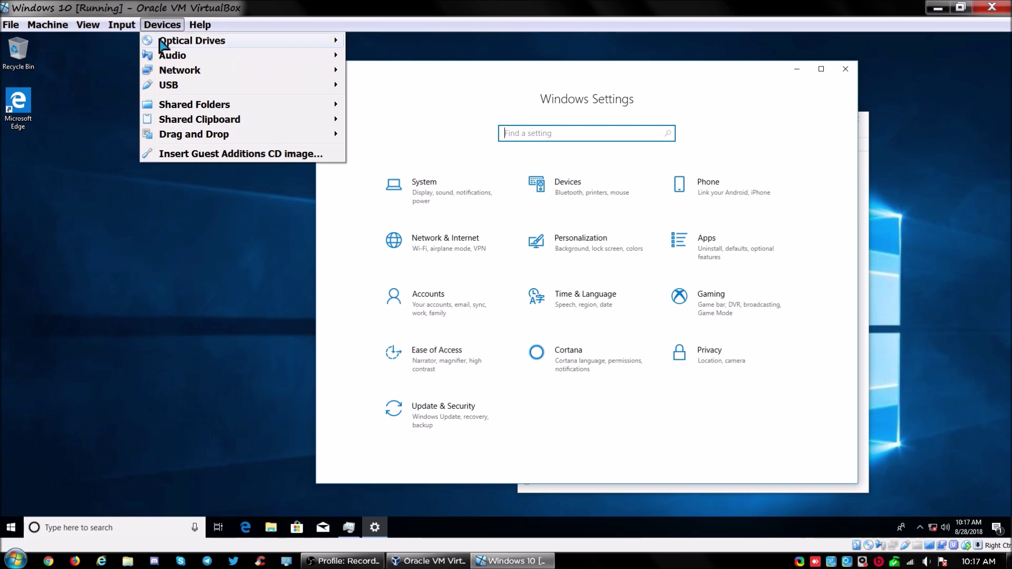
pyautogui.moveTo(164, 70)
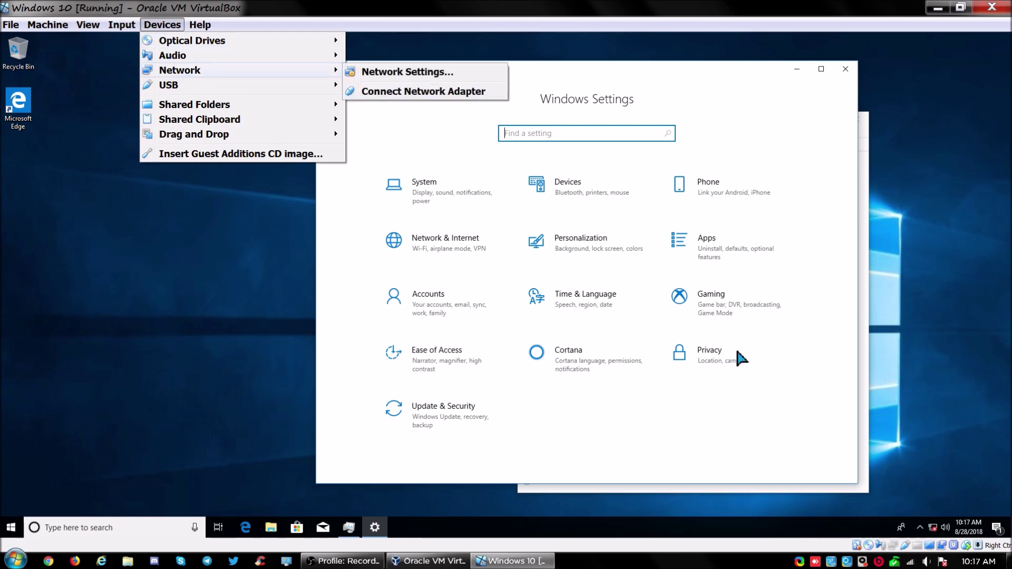
pyautogui.click(715, 436)
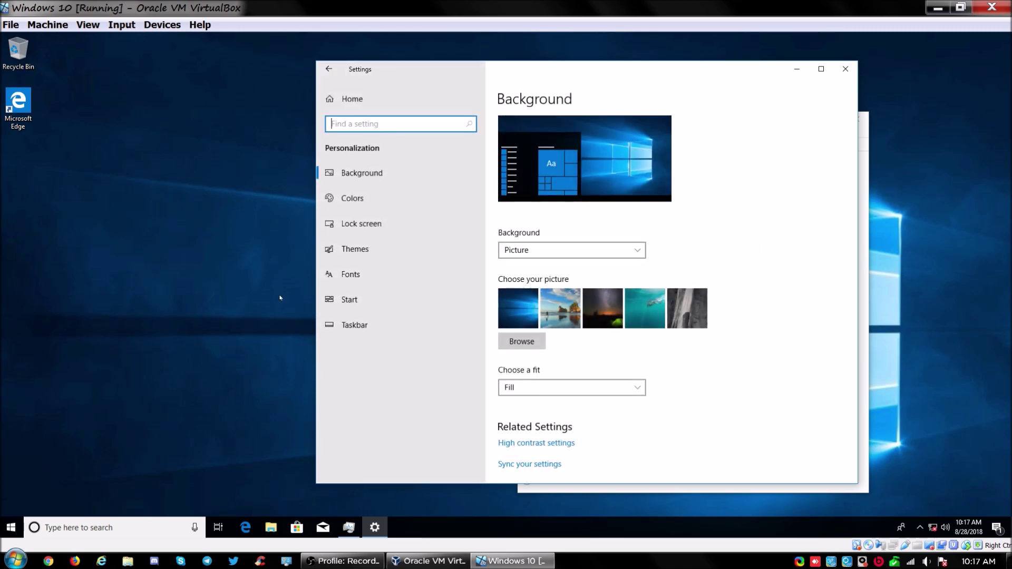
# - In the guest's color settings, choose Dark app mode, show the accent color on Start, taskbar, action center and title bars, and disable transparency effects
pyautogui.click(374, 202)
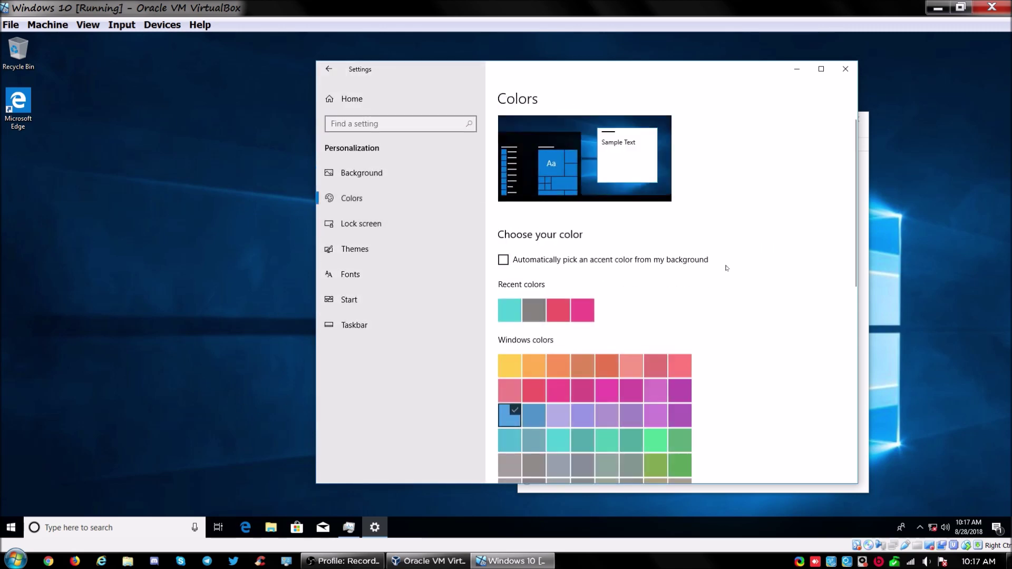
pyautogui.scroll(-5, 557, 367)
pyautogui.scroll(-3, 553, 396)
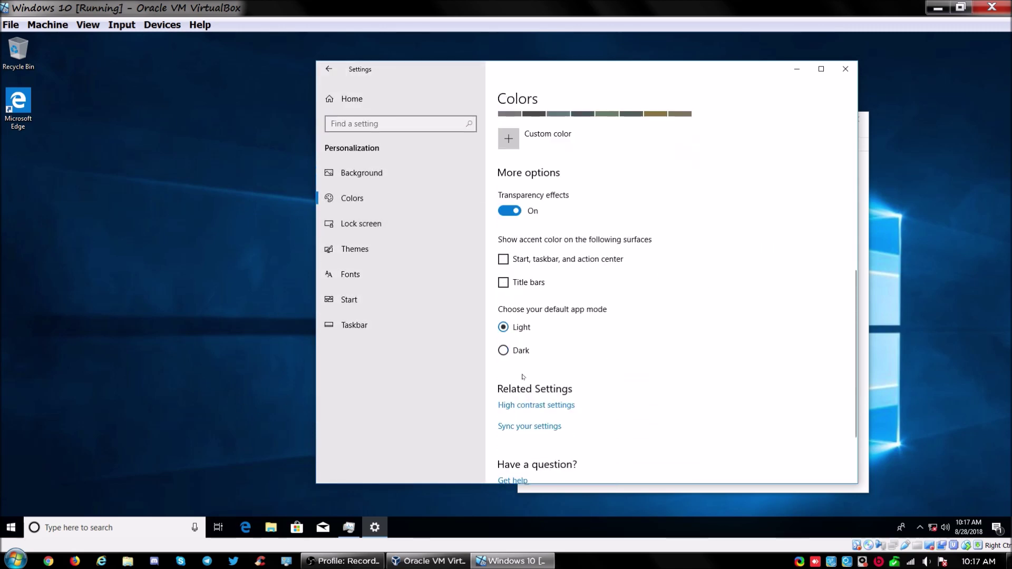
pyautogui.click(522, 350)
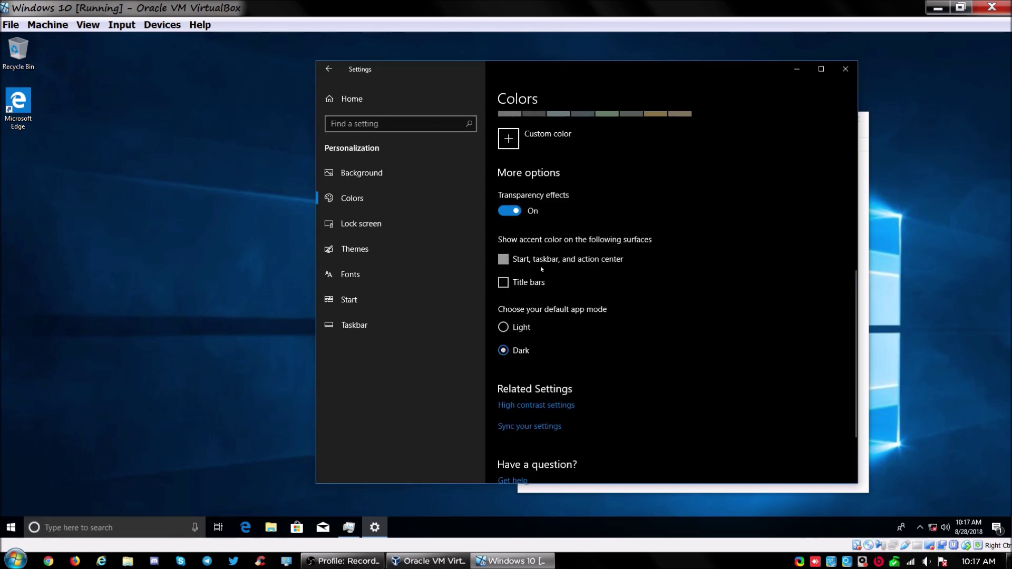
pyautogui.click(503, 258)
pyautogui.click(530, 285)
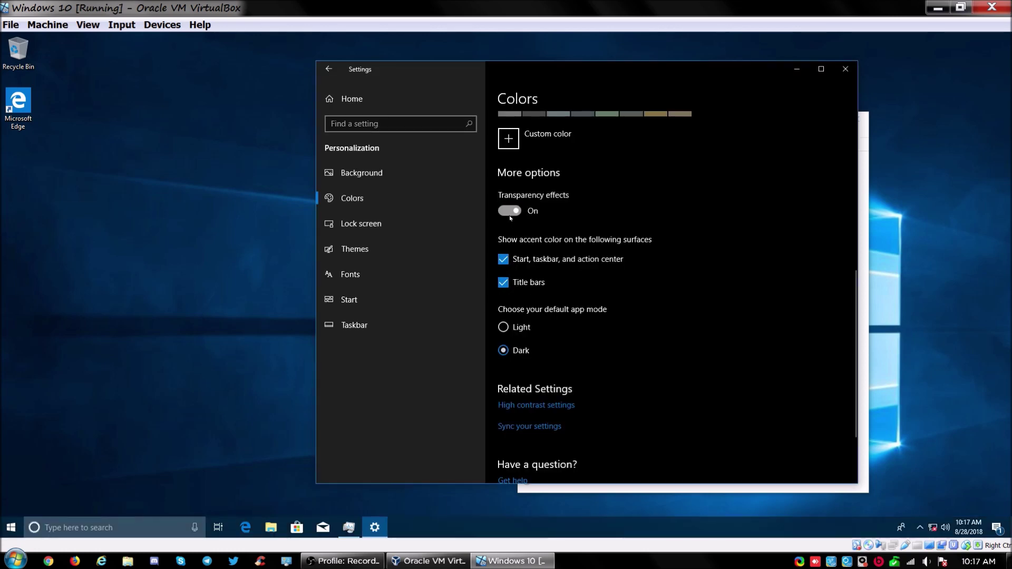
pyautogui.scroll(-2, 662, 379)
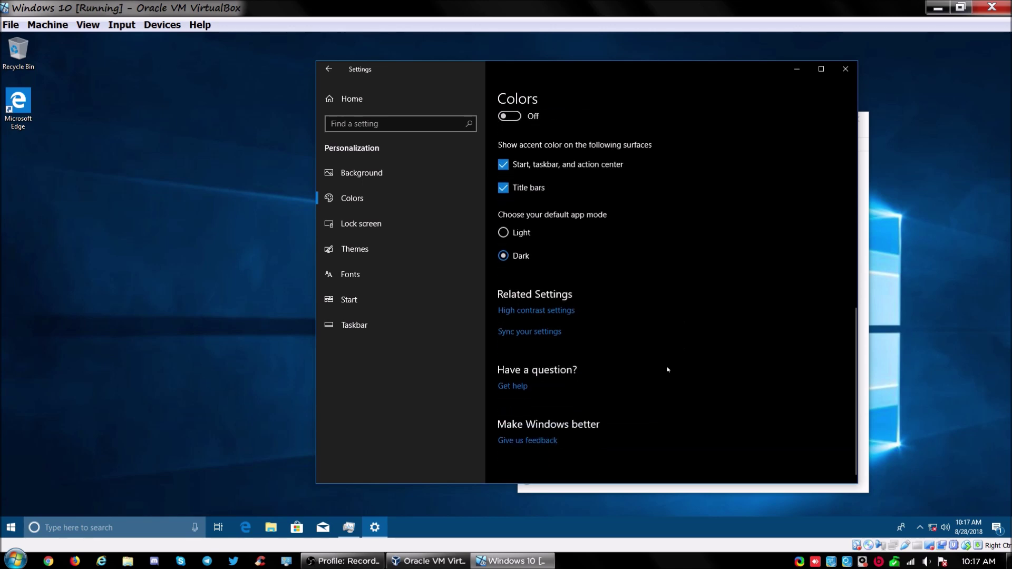
# - Choose a deep blue custom accent color for the guest and apply it
pyautogui.scroll(5, 652, 338)
pyautogui.scroll(3, 606, 380)
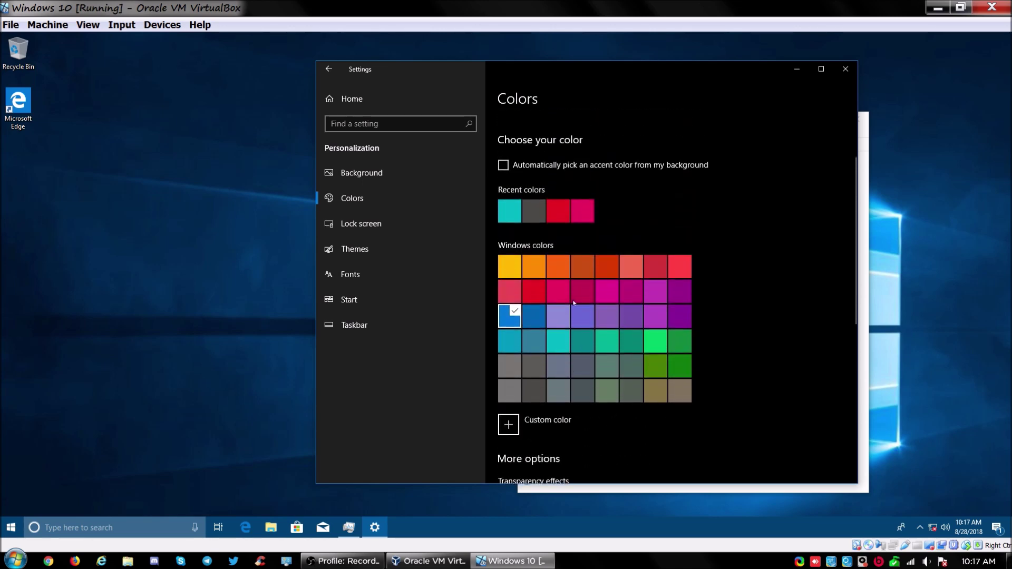
pyautogui.click(538, 421)
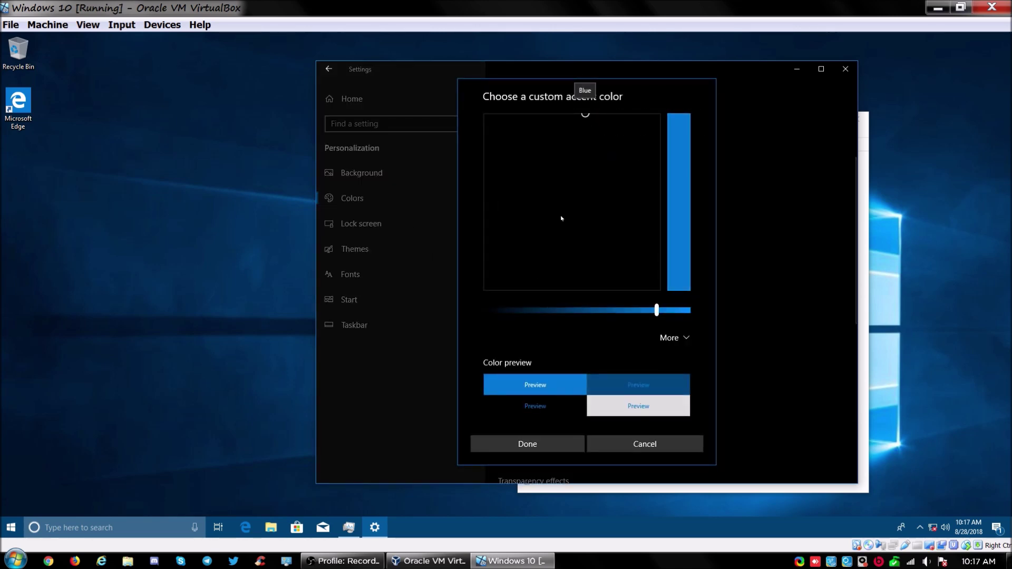
pyautogui.moveTo(562, 219)
pyautogui.mouseDown()
pyautogui.moveTo(692, 136)
pyautogui.moveTo(696, 95)
pyautogui.moveTo(573, 117)
pyautogui.moveTo(621, 108)
pyautogui.moveTo(602, 86)
pyautogui.mouseUp()
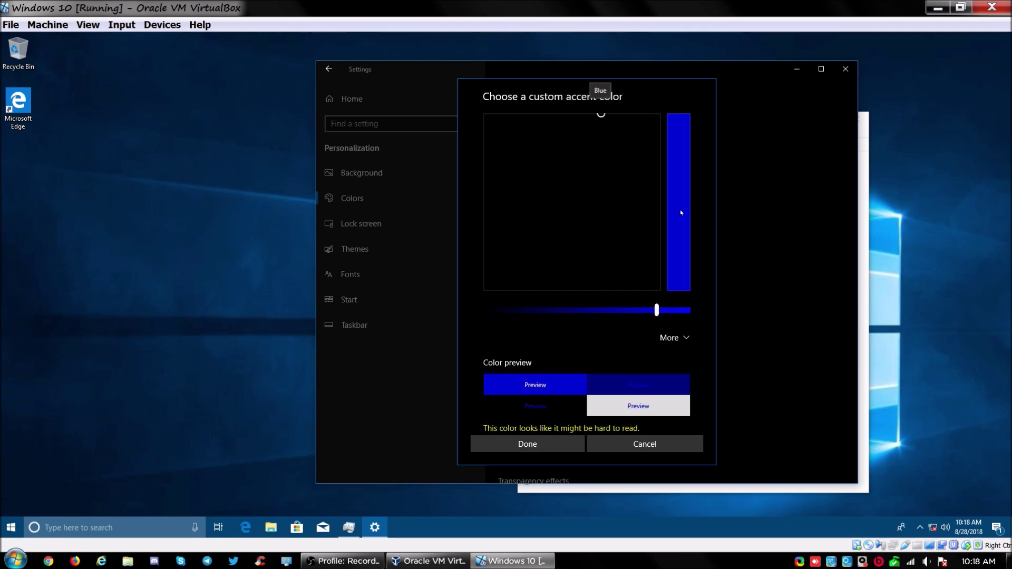
pyautogui.click(529, 445)
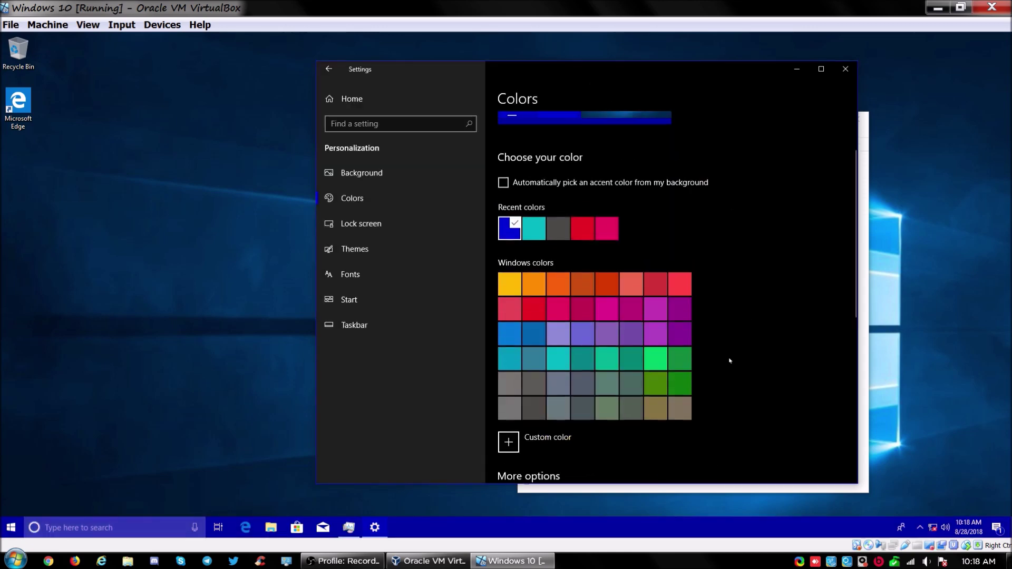
# - Examine the remaining color options and the taskbar, Start, fonts and themes personalization settings in the guest
pyautogui.scroll(-6, 730, 362)
pyautogui.scroll(-2, 775, 338)
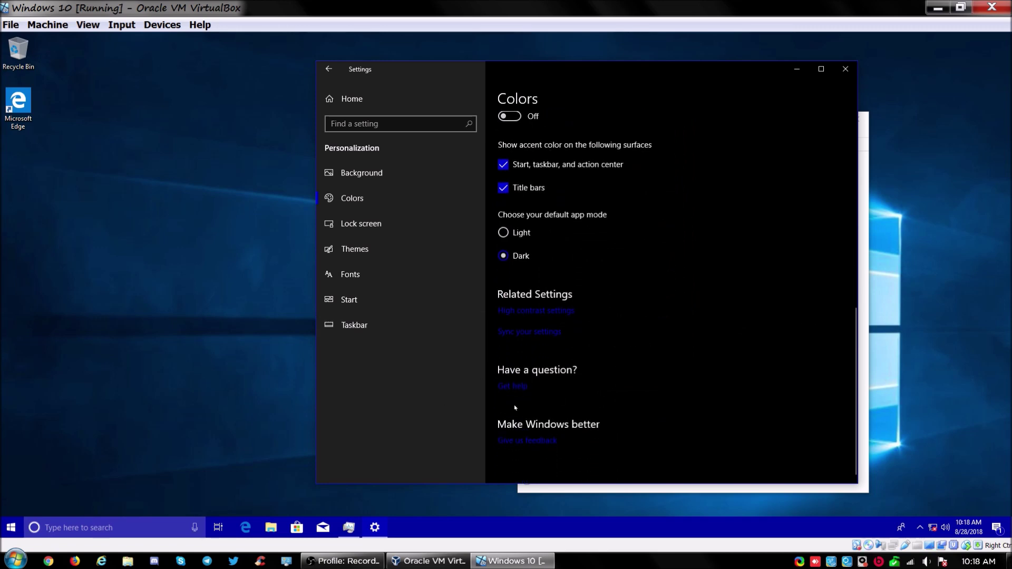
pyautogui.click(396, 326)
pyautogui.click(400, 303)
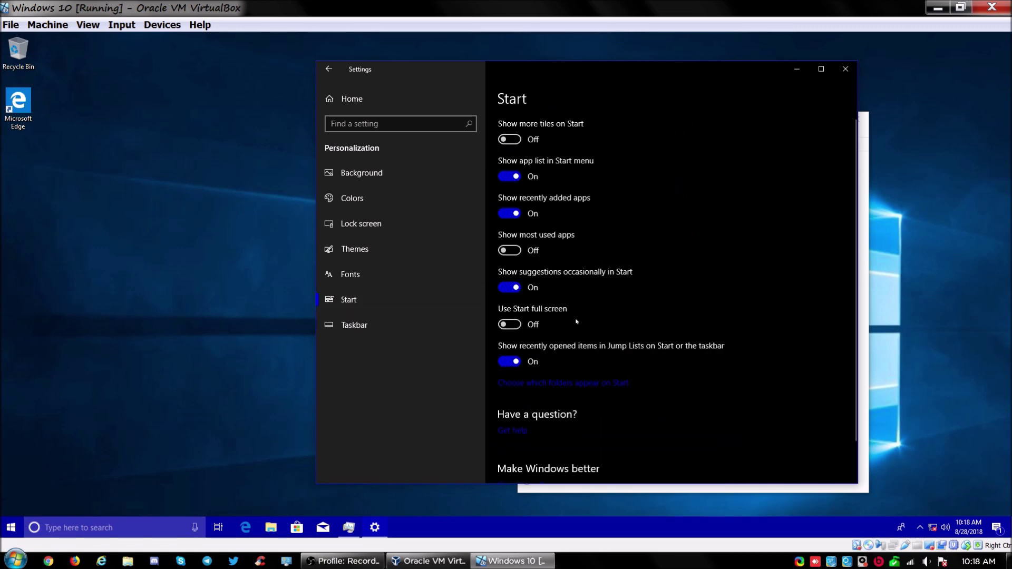
pyautogui.scroll(-1, 624, 342)
pyautogui.scroll(1, 632, 309)
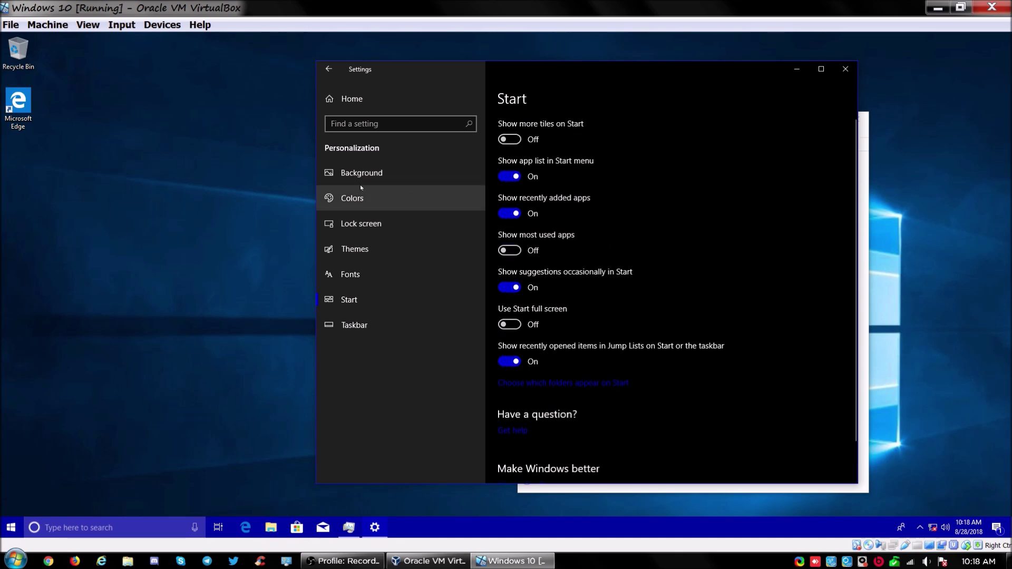
pyautogui.click(376, 276)
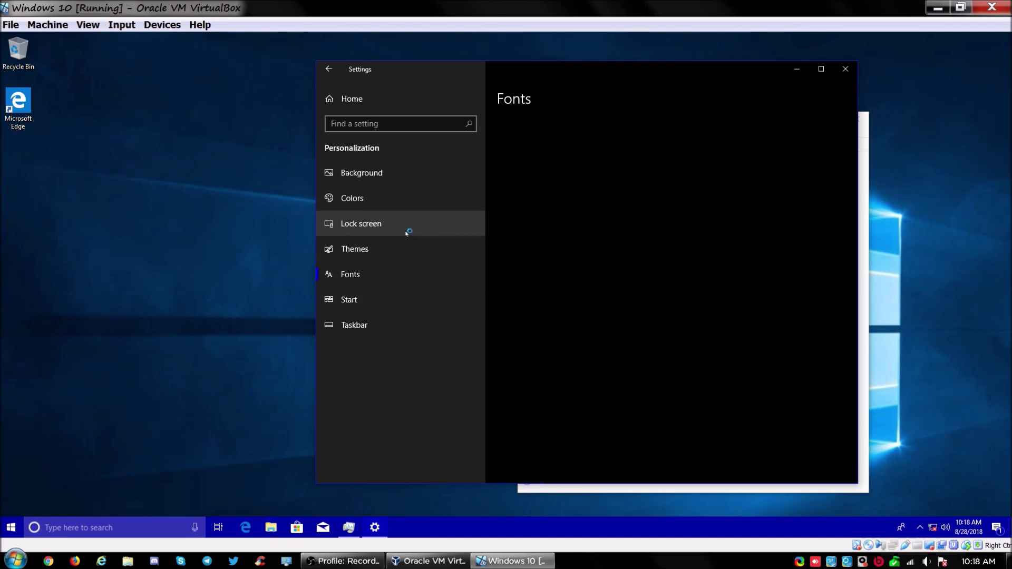
pyautogui.click(369, 250)
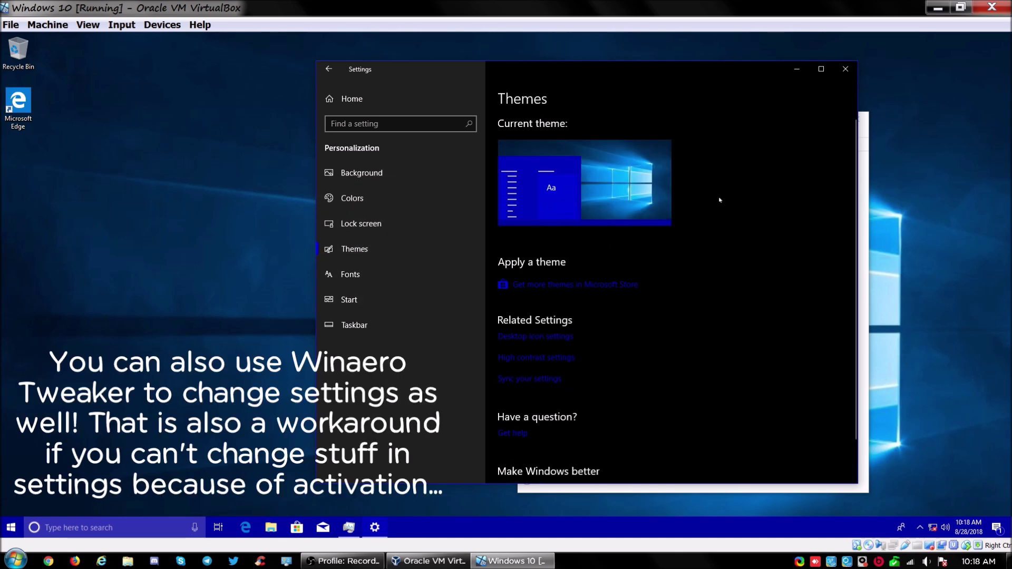
pyautogui.scroll(-3, 595, 274)
pyautogui.scroll(3, 595, 273)
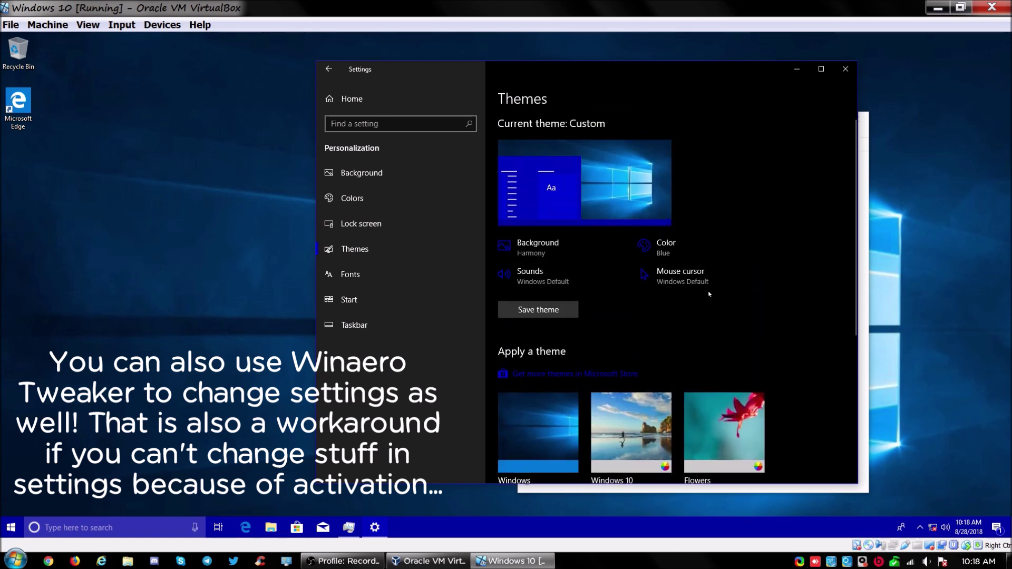
# - Enable the Computer and Control Panel desktop icons through the theme's related desktop icon settings and apply the change
pyautogui.scroll(-3, 580, 327)
pyautogui.scroll(-2, 572, 365)
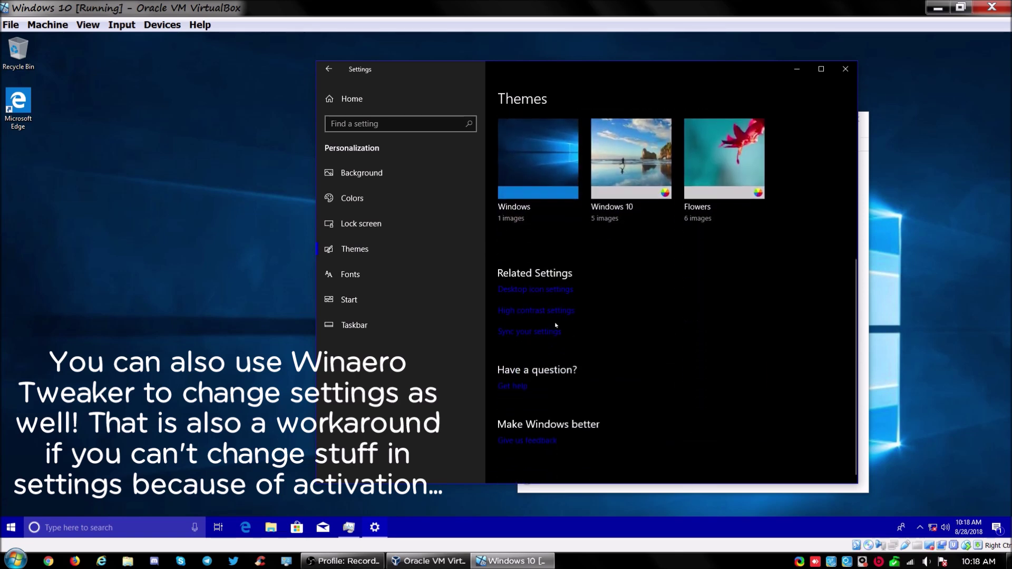
pyautogui.click(543, 291)
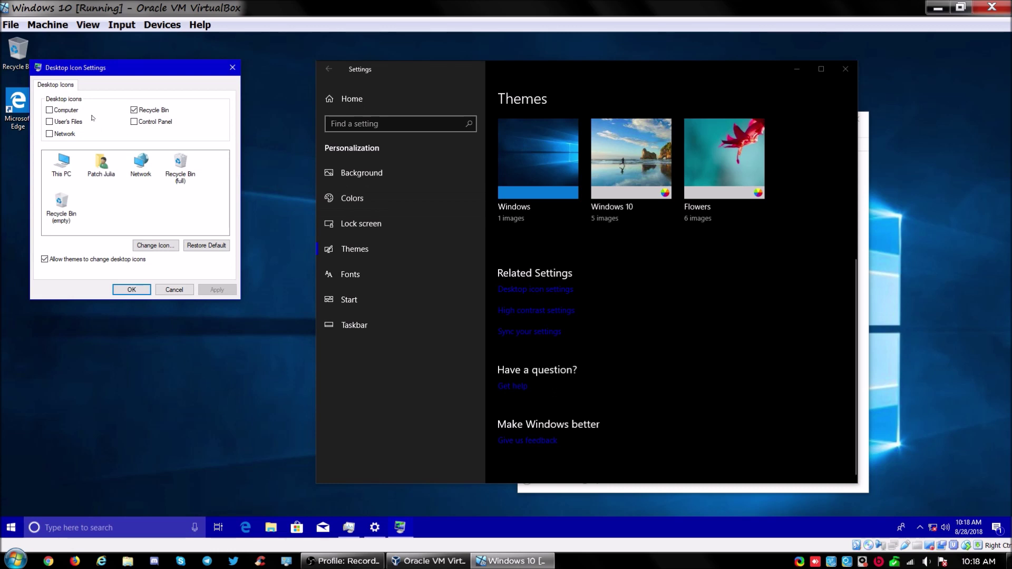
pyautogui.click(61, 109)
pyautogui.click(158, 123)
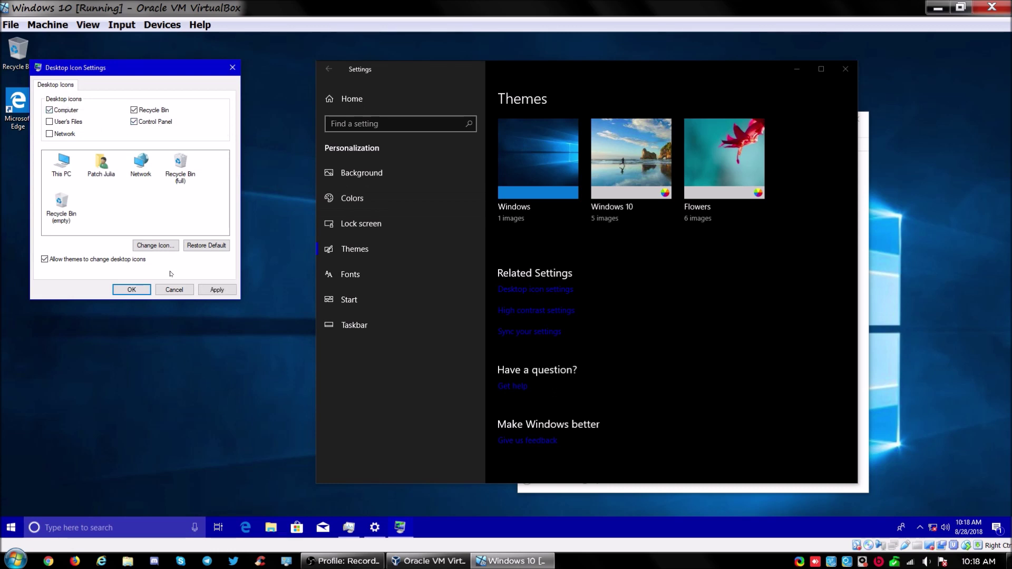
pyautogui.click(217, 290)
pyautogui.click(132, 290)
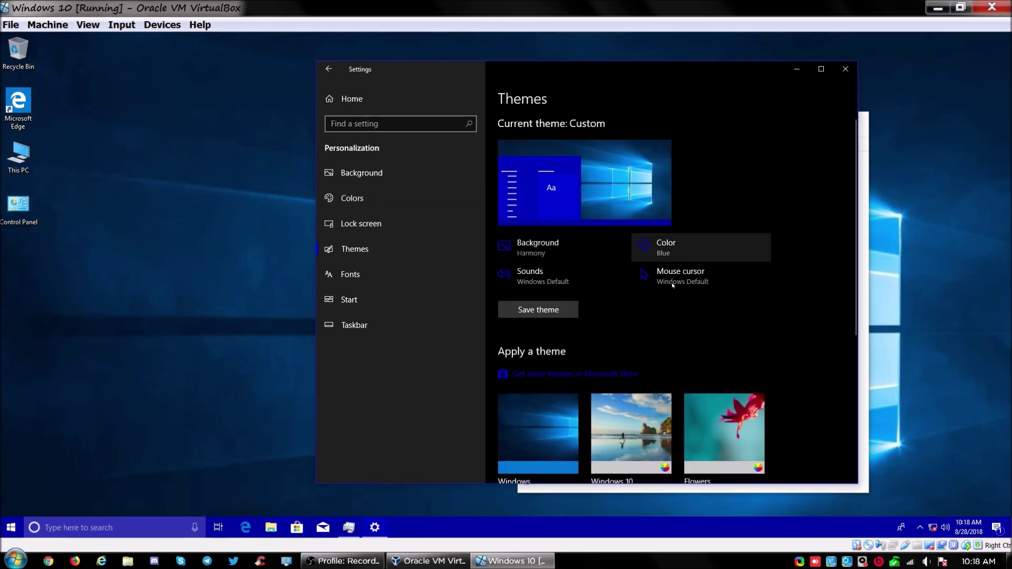
# - Move the Recycle Bin to the desktop's lower-right corner and stack This PC, Control Panel and Microsoft Edge down the left edge
pyautogui.moveTo(18, 103); pyautogui.dragTo(139, 154)
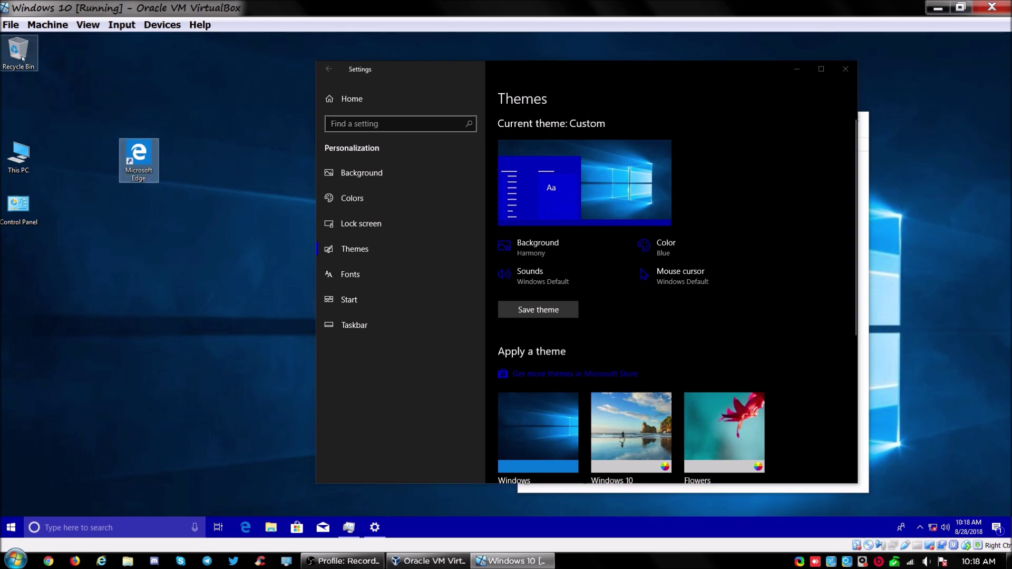
pyautogui.moveTo(23, 58); pyautogui.dragTo(1004, 496)
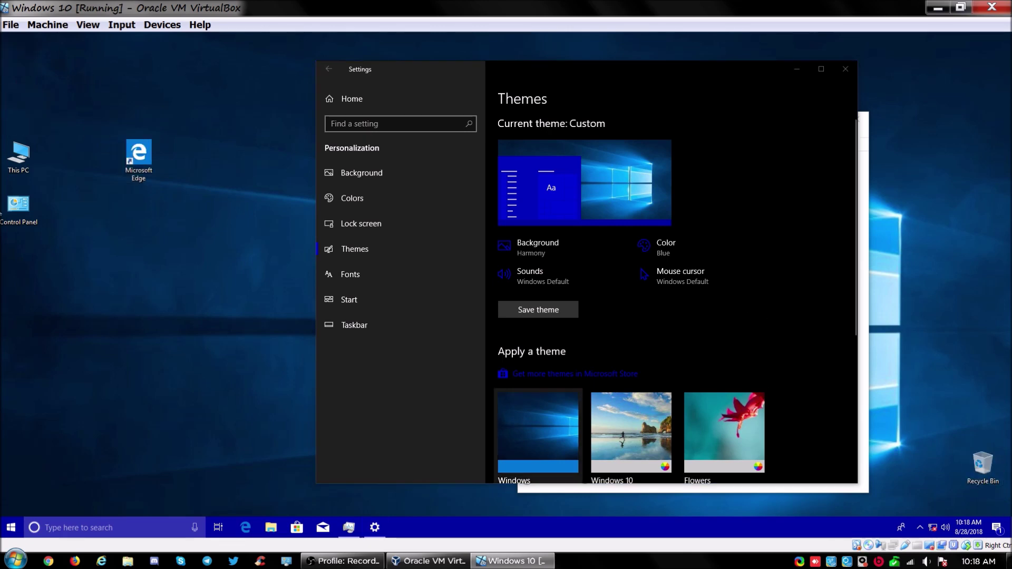
pyautogui.moveTo(57, 244); pyautogui.dragTo(23, 106)
pyautogui.click(59, 122)
pyautogui.moveTo(29, 226); pyautogui.dragTo(18, 57)
pyautogui.moveTo(142, 162); pyautogui.dragTo(21, 153)
pyautogui.click(210, 177)
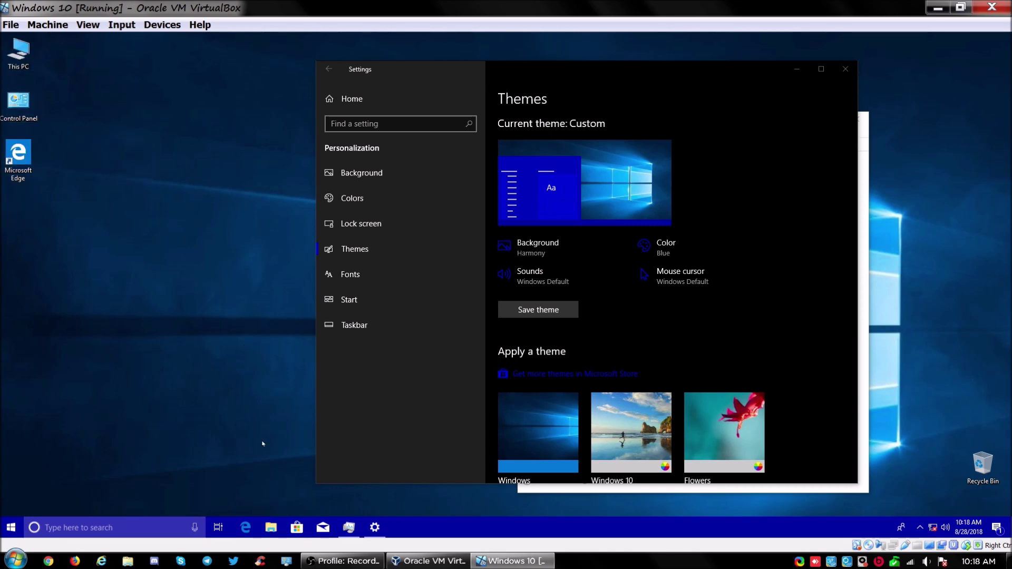
# - Set the virtual machine's drag and drop mode to Host To Guest
pyautogui.click(164, 25)
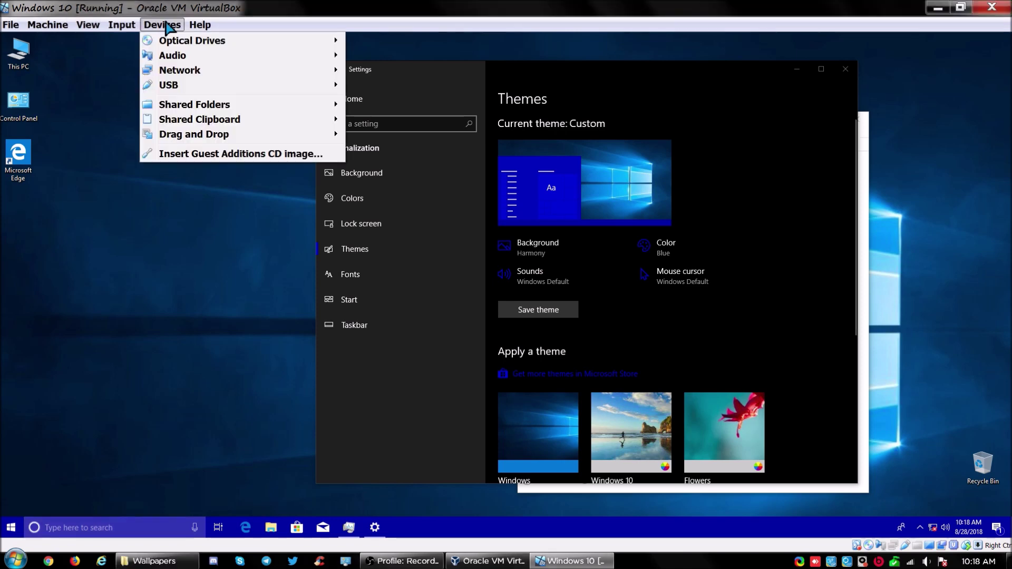
pyautogui.moveTo(211, 136)
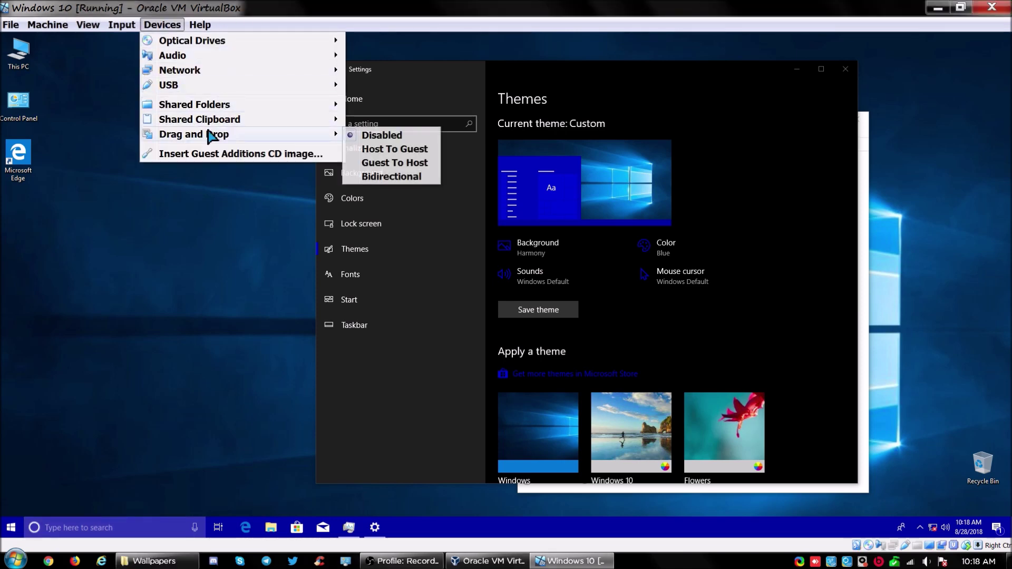
pyautogui.click(376, 151)
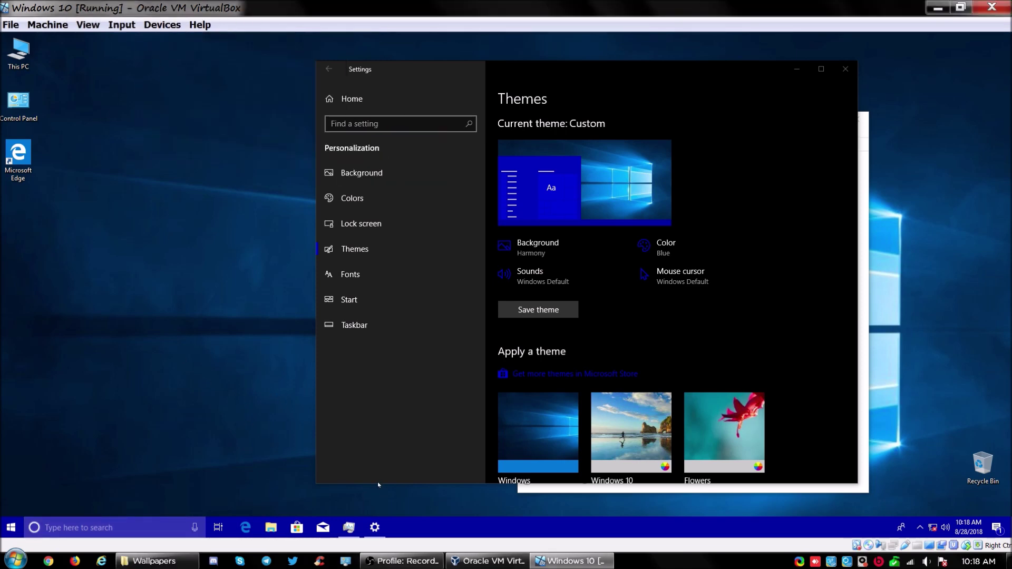
# - Copy the wallpaper windows_10_wallpaper_by_zhalovejun-d93aeys from the host's Wallpapers folder onto the guest desktop
pyautogui.click(154, 561)
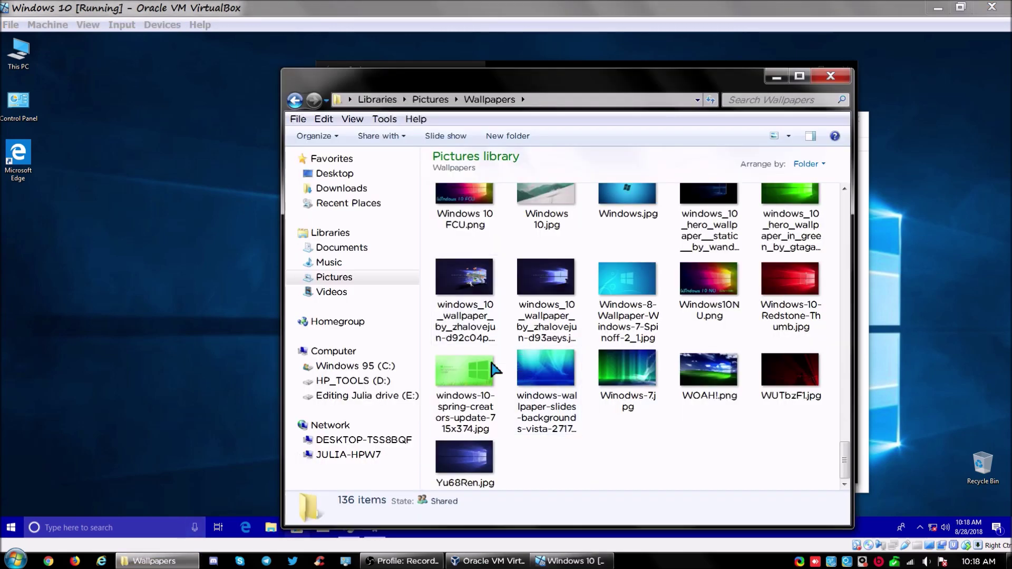
pyautogui.moveTo(463, 277)
pyautogui.mouseDown()
pyautogui.moveTo(242, 290)
pyautogui.moveTo(459, 290)
pyautogui.mouseUp()
pyautogui.moveTo(546, 276); pyautogui.dragTo(188, 280)
pyautogui.click(160, 249)
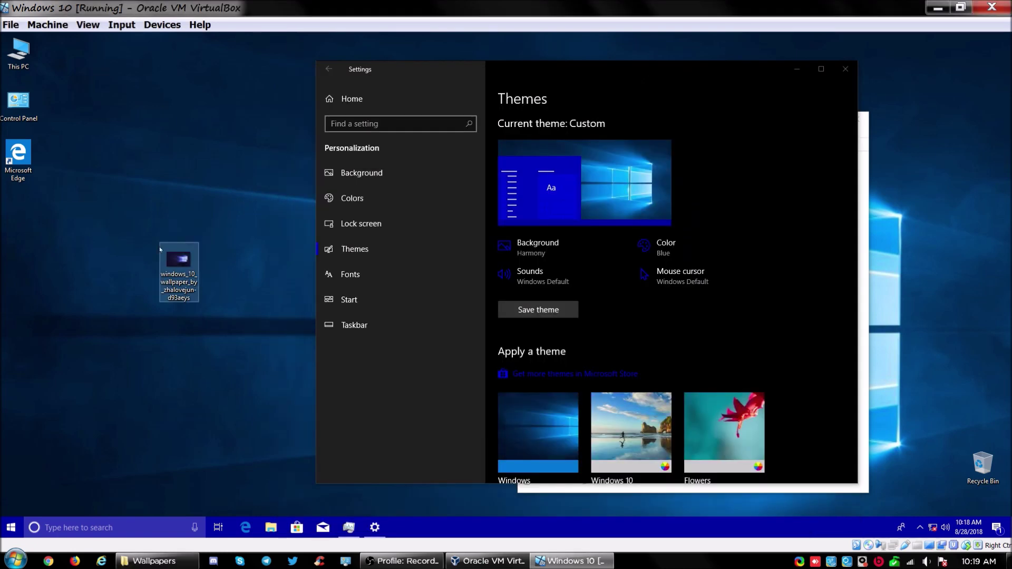
# - Open This PC in the guest, move the copied wallpaper from the desktop into Pictures and open that folder
pyautogui.click(19, 53)
pyautogui.press('Return')
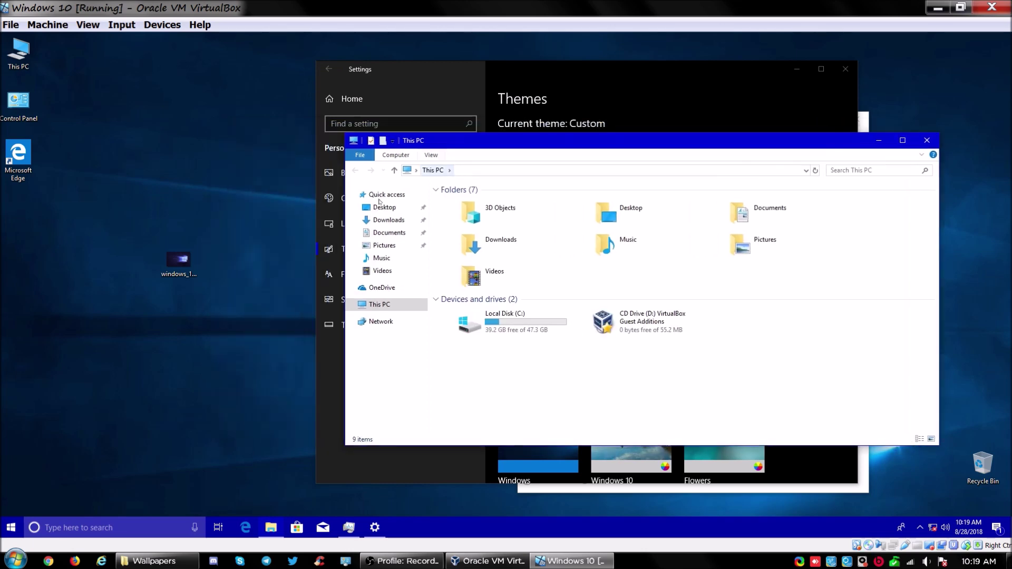
pyautogui.moveTo(177, 271); pyautogui.dragTo(381, 249)
pyautogui.click(381, 249)
# - Set the wallpaper image in the Pictures folder as the guest's desktop background
pyautogui.click(538, 214)
pyautogui.rightClick(539, 213)
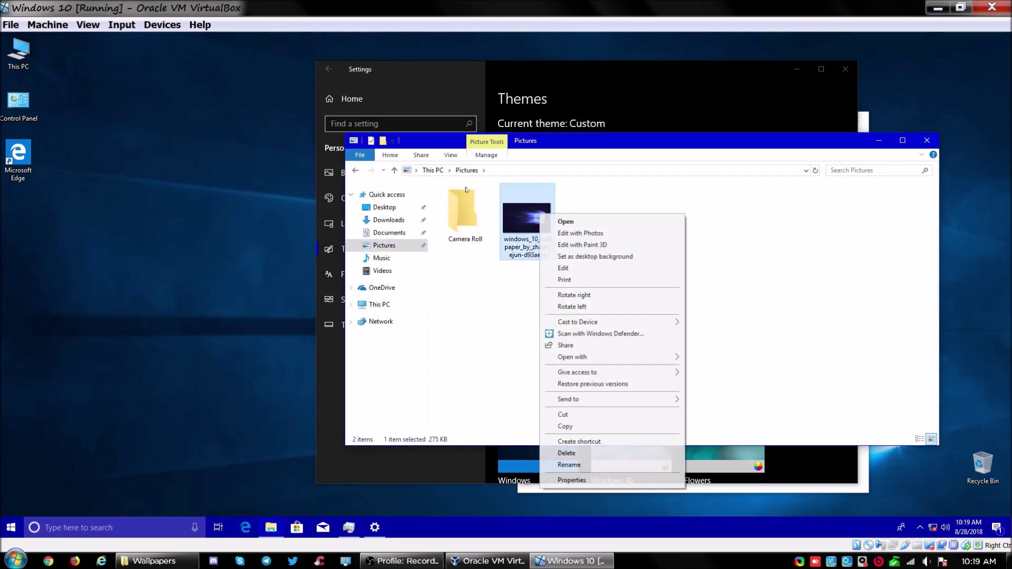
pyautogui.click(590, 256)
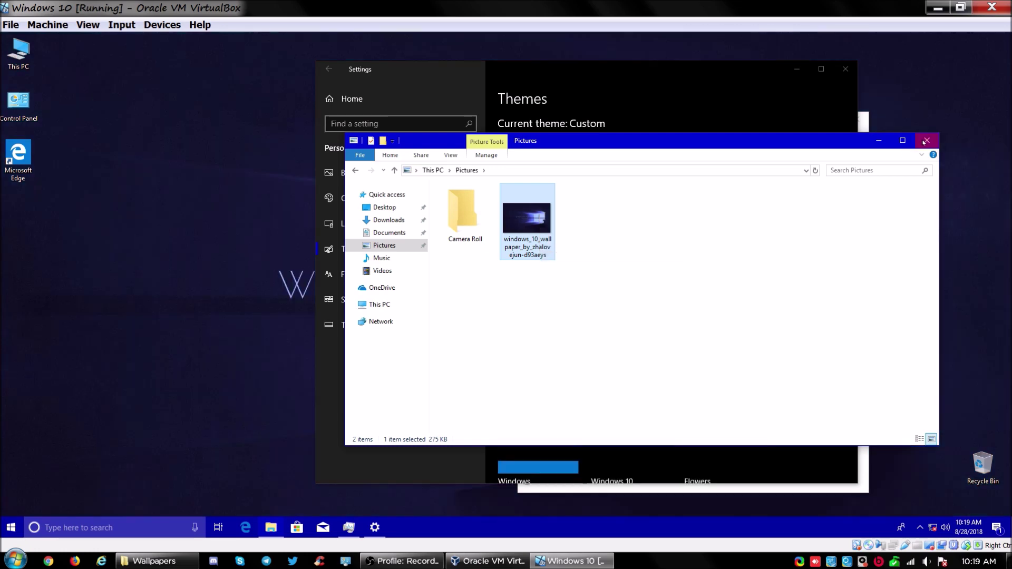
# - Close the Pictures window and minimize Settings and Task Manager to reveal the guest desktop
pyautogui.click(926, 140)
pyautogui.click(797, 69)
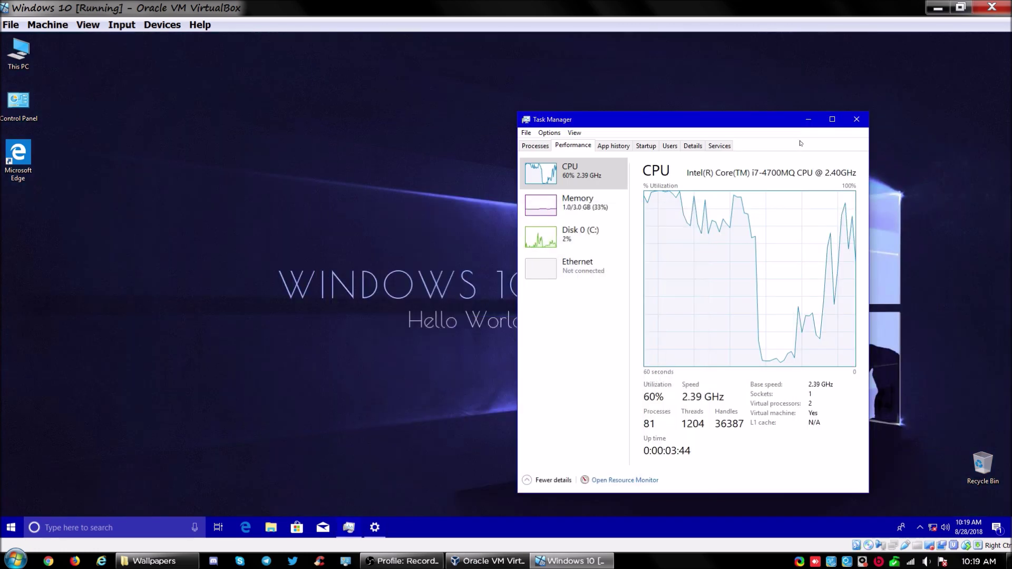
pyautogui.click(800, 112)
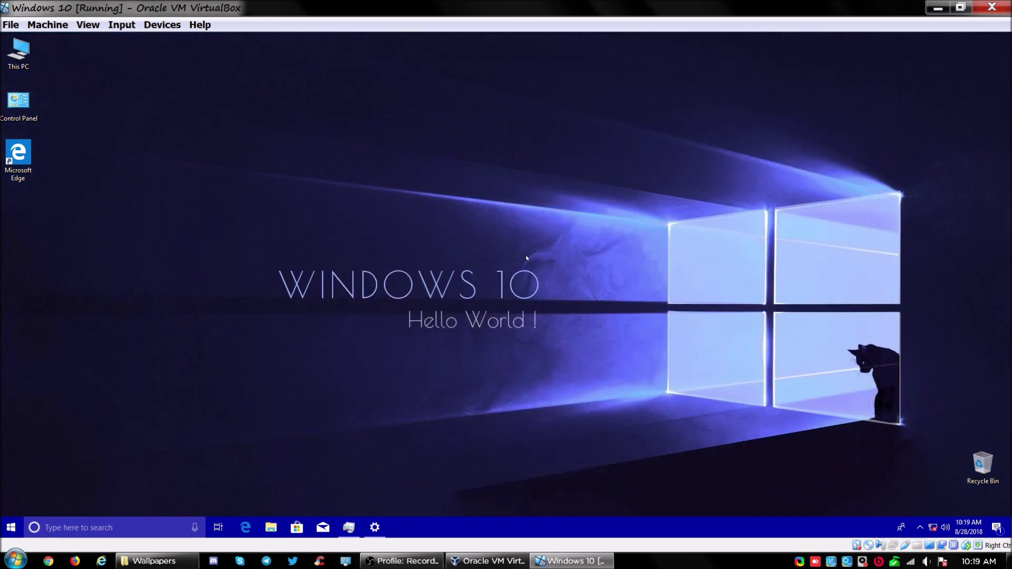
# - Set a darker blue custom accent color in the guest's Personalization settings and close Settings
pyautogui.click(375, 527)
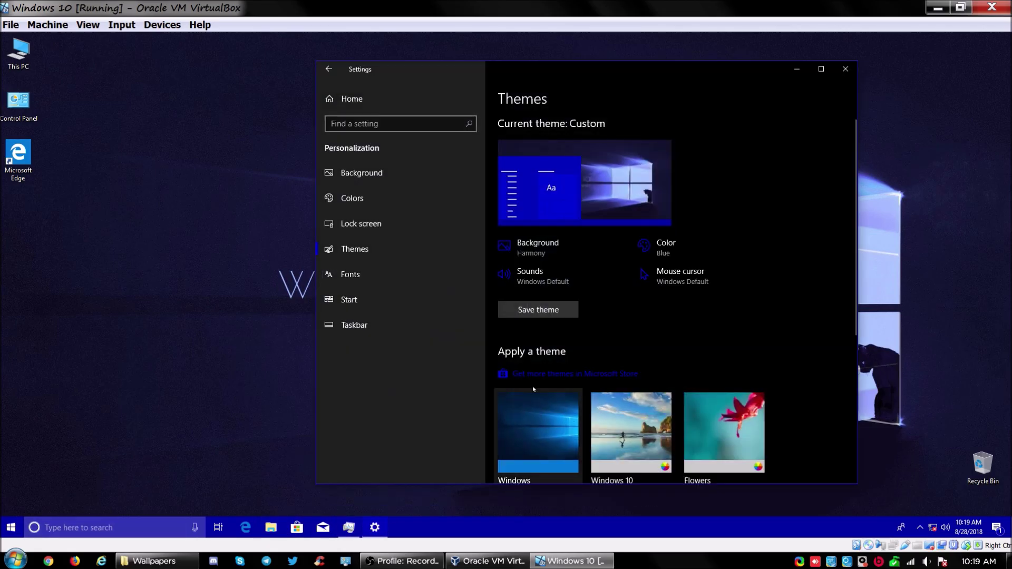
pyautogui.scroll(-3, 482, 334)
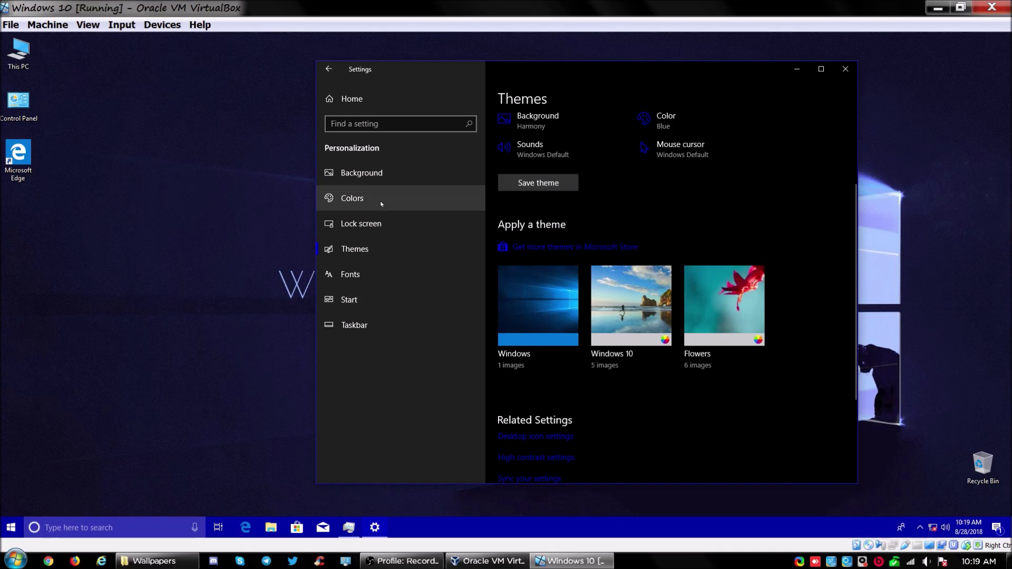
pyautogui.click(481, 191)
pyautogui.scroll(-3, 580, 359)
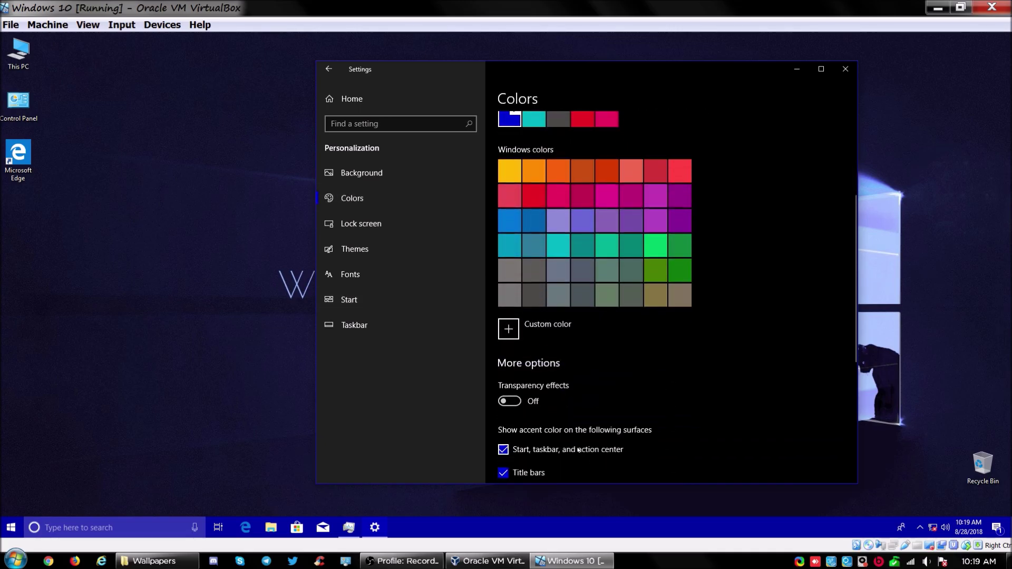
pyautogui.click(552, 334)
pyautogui.moveTo(648, 218); pyautogui.dragTo(603, 95)
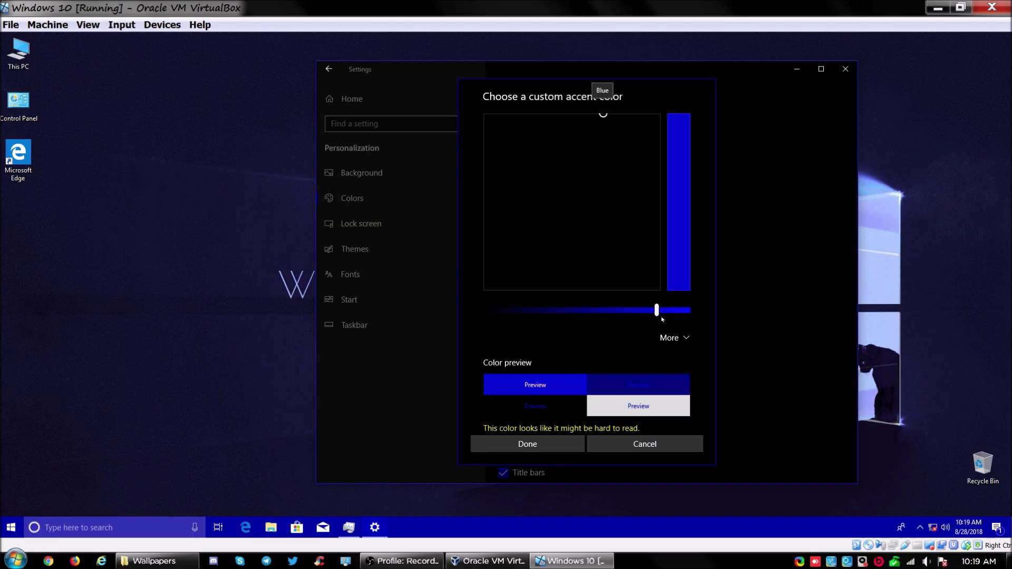
pyautogui.moveTo(655, 316); pyautogui.dragTo(615, 312)
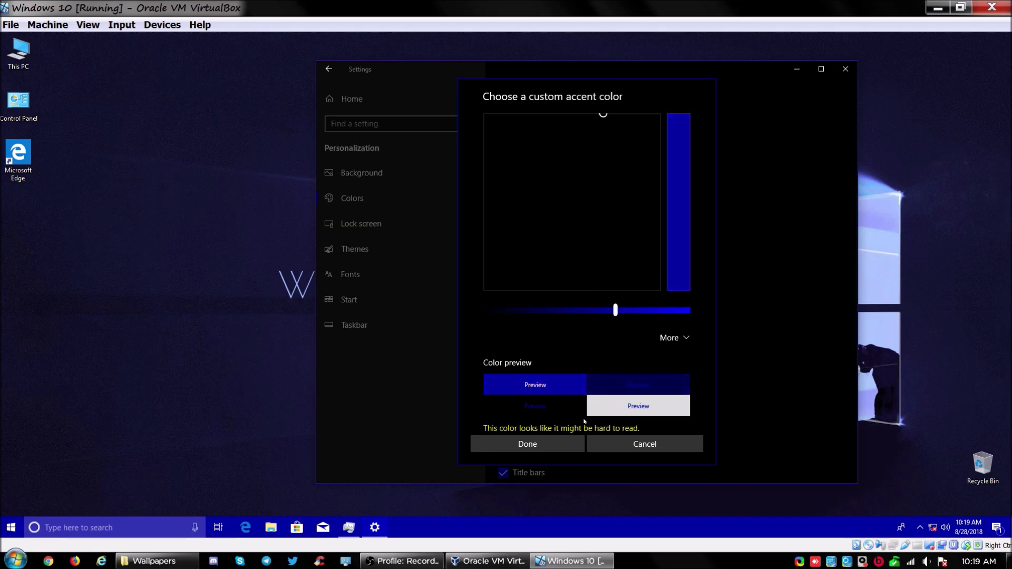
pyautogui.click(559, 449)
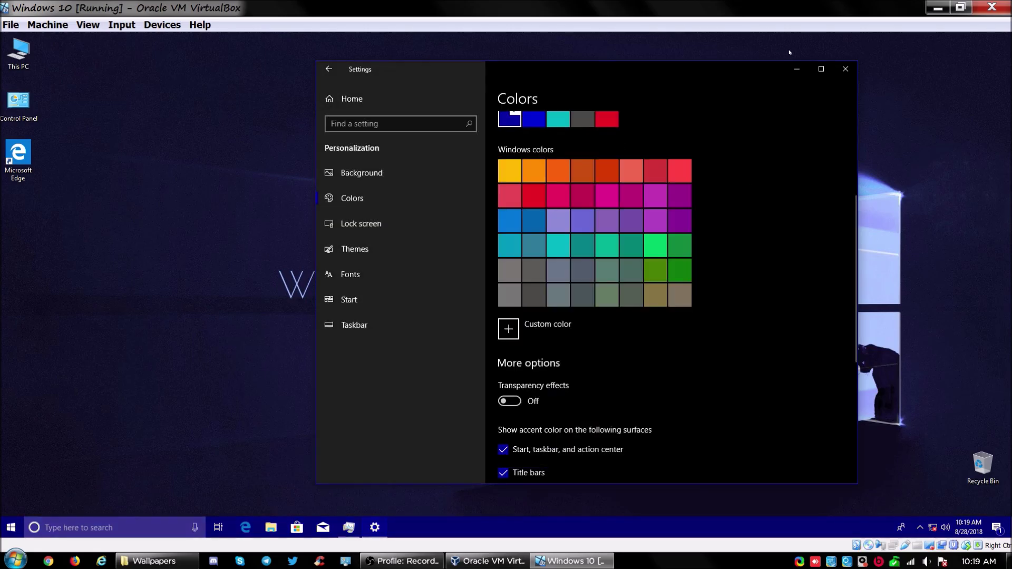
pyautogui.click(846, 69)
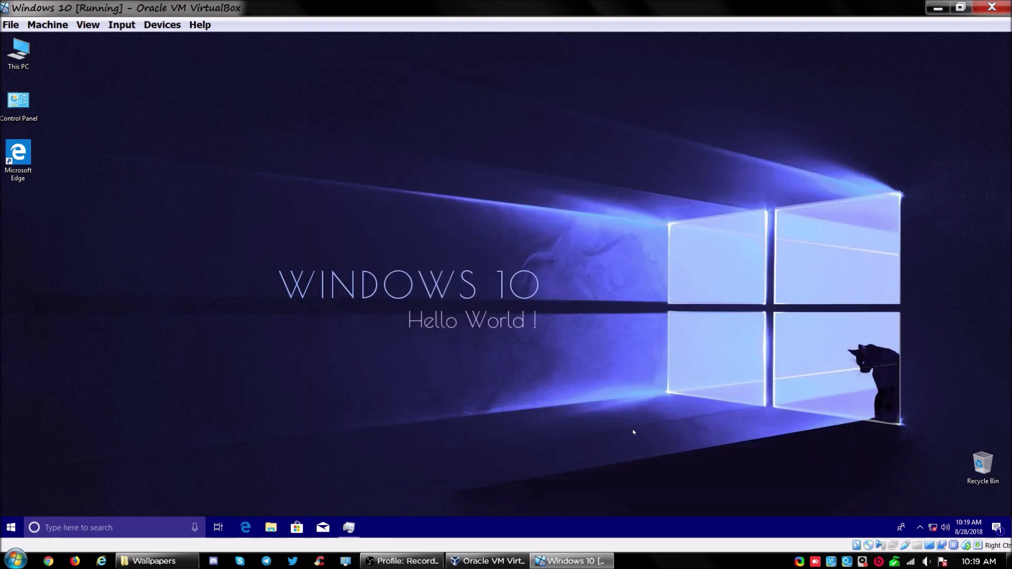
# - Open the guest's Task Manager, review This PC's system properties in a narrowed window and close that window
pyautogui.hotkey('ctrl', 'shift', 'Escape')
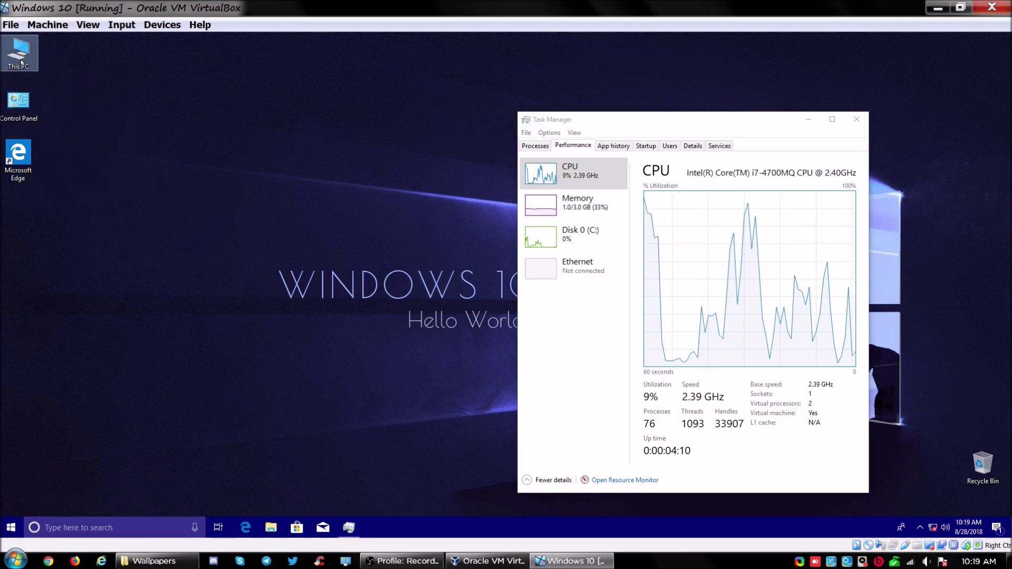
pyautogui.rightClick(19, 60)
pyautogui.click(52, 184)
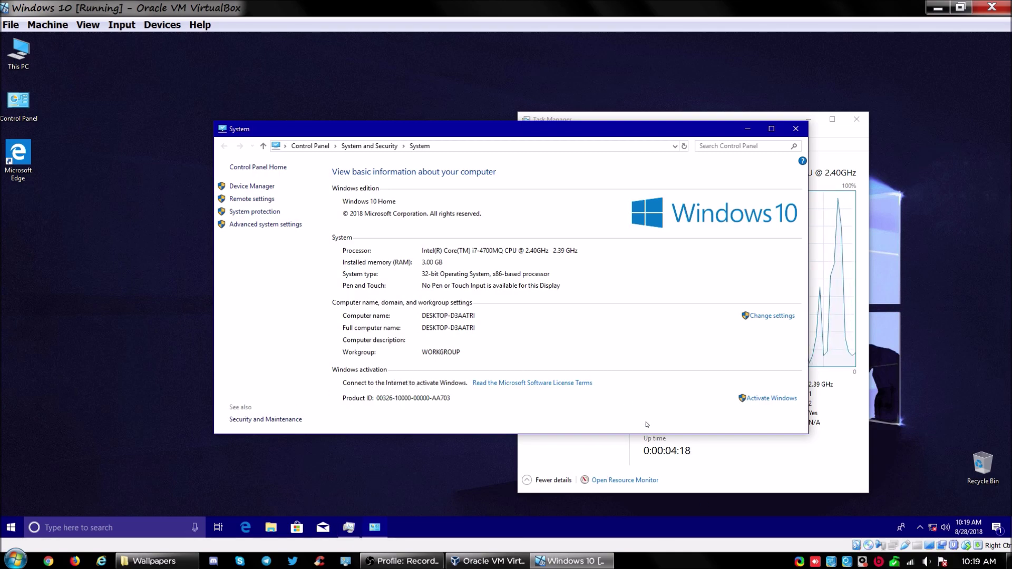
pyautogui.moveTo(215, 433); pyautogui.dragTo(324, 462)
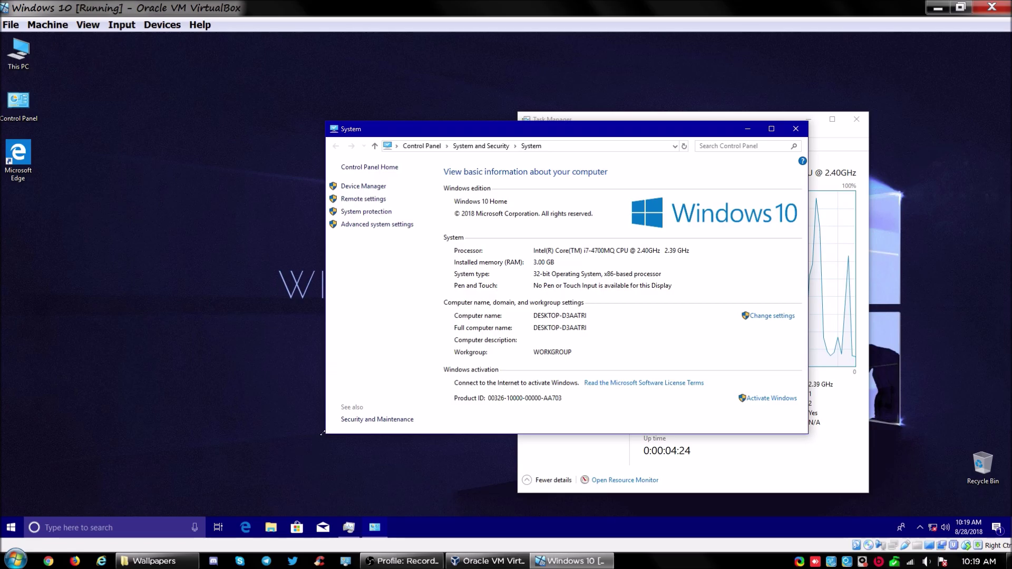
pyautogui.moveTo(322, 433); pyautogui.dragTo(373, 441)
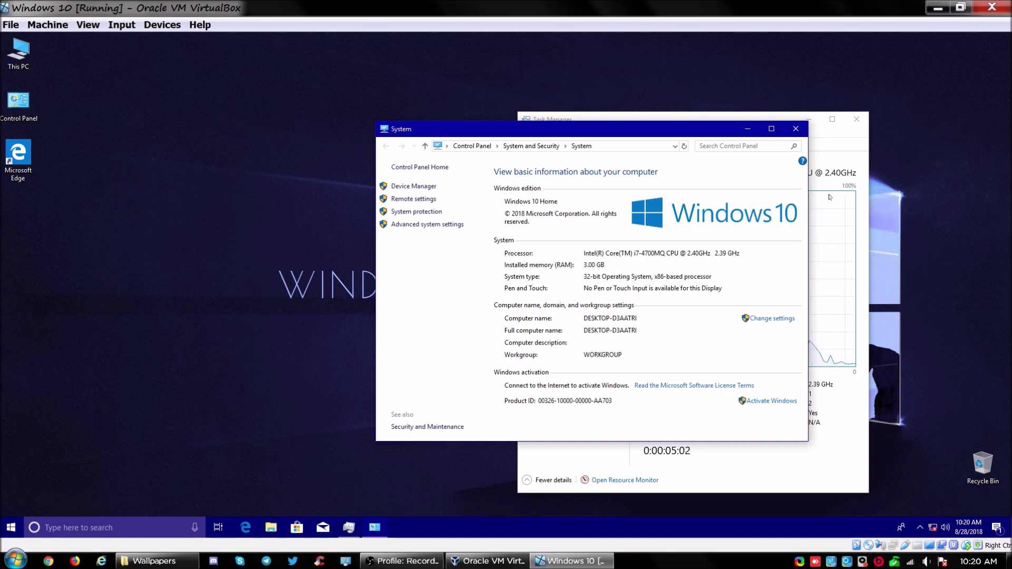
pyautogui.moveTo(560, 132); pyautogui.dragTo(500, 151)
pyautogui.click(736, 148)
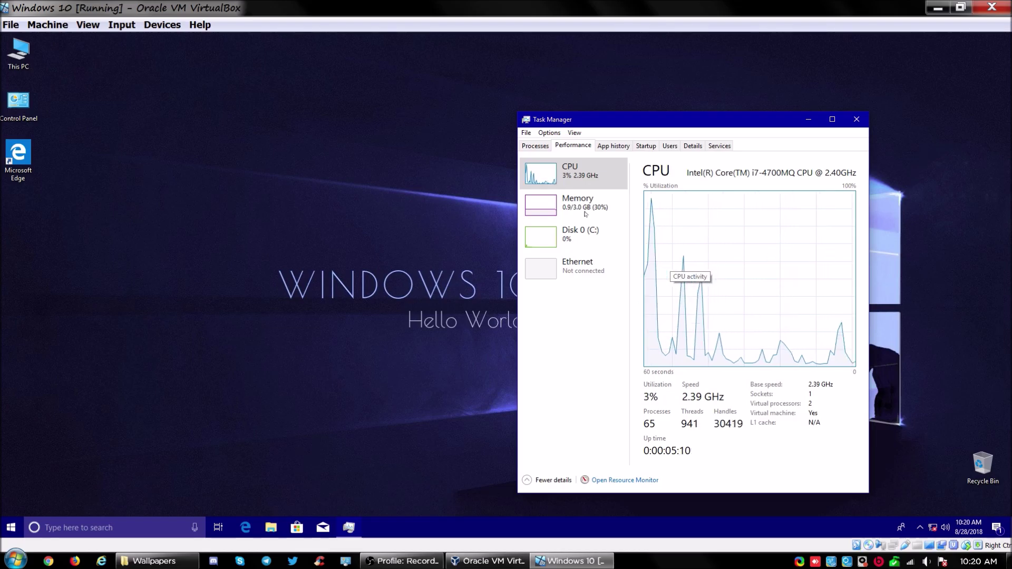
# - Move the guest's Task Manager aside and open the host's Task Manager on its performance graphs for comparison
pyautogui.moveTo(692, 128); pyautogui.dragTo(530, 85)
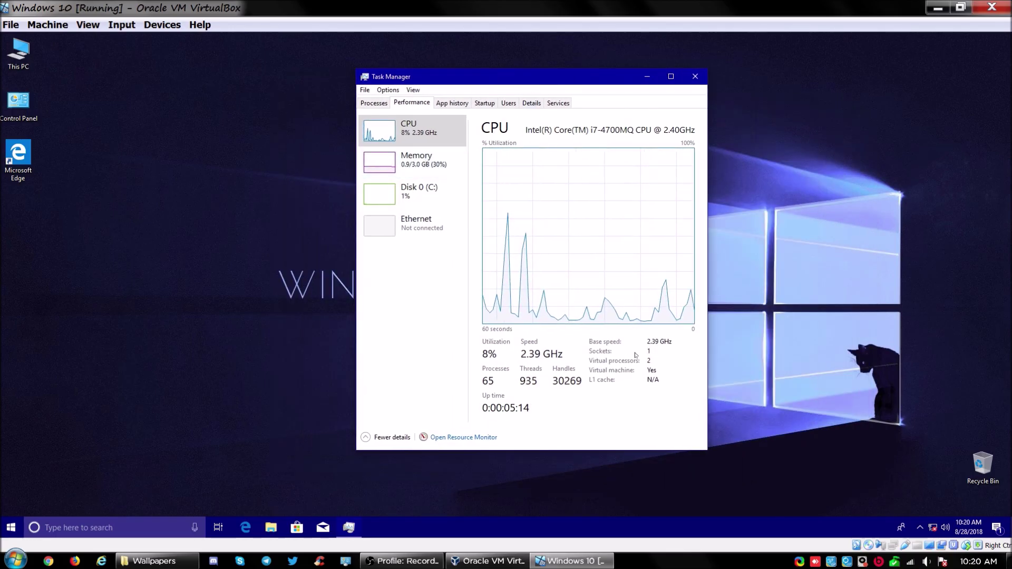
pyautogui.rightClick(749, 561)
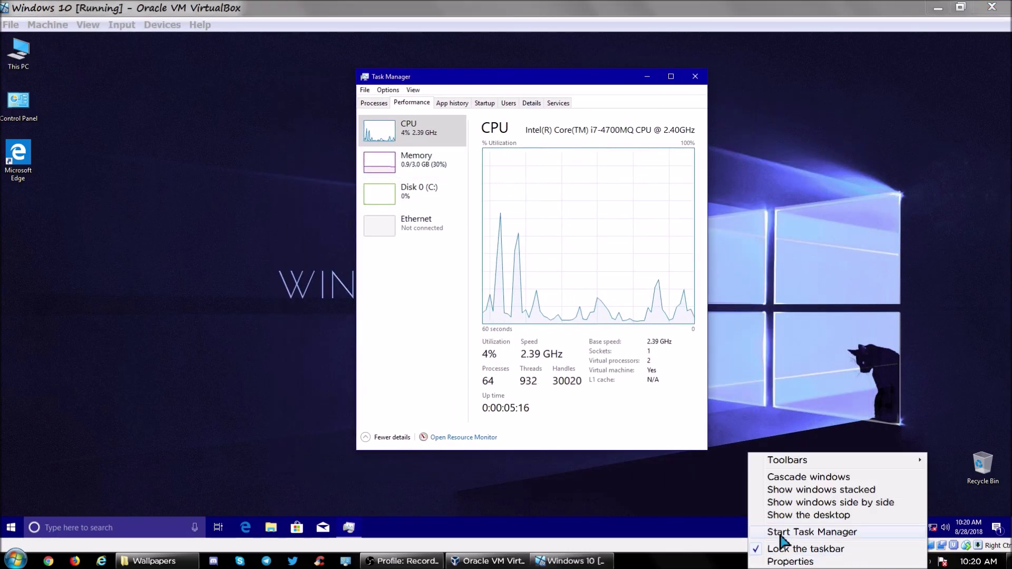
pyautogui.click(783, 532)
pyautogui.click(466, 49)
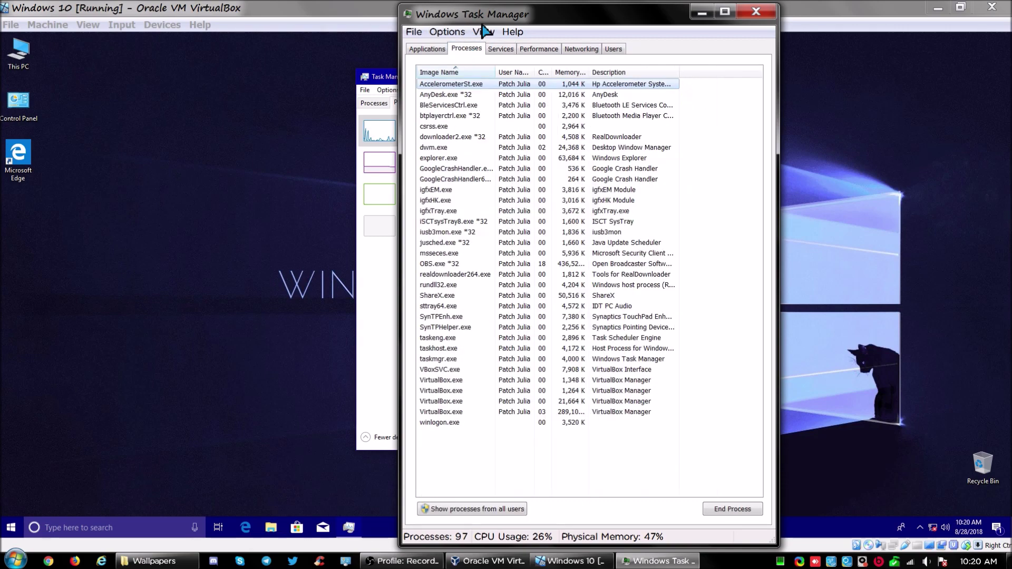
pyautogui.moveTo(485, 20); pyautogui.dragTo(629, 44)
pyautogui.click(572, 73)
pyautogui.click(726, 73)
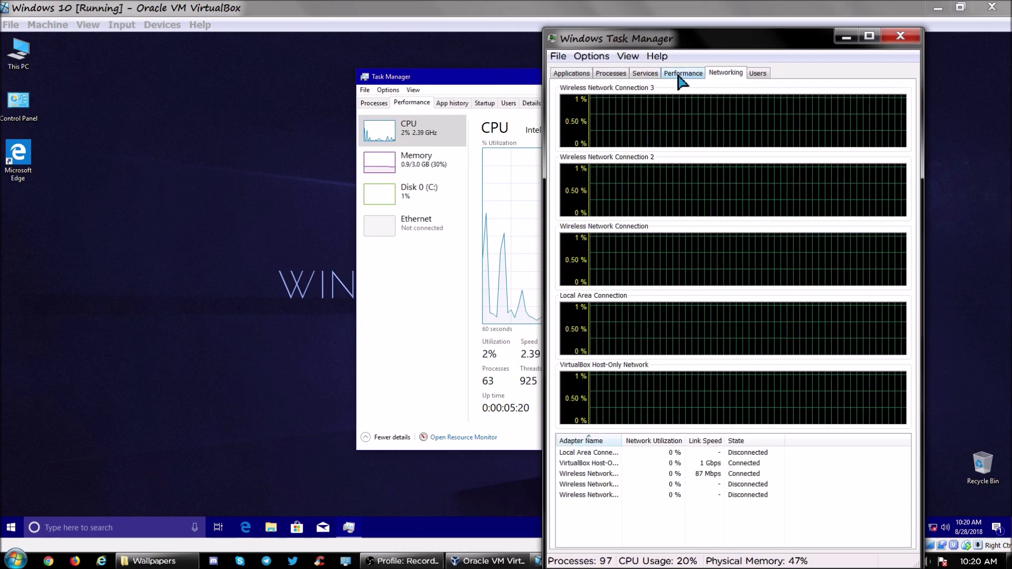
pyautogui.click(683, 74)
pyautogui.moveTo(720, 40); pyautogui.dragTo(755, 126)
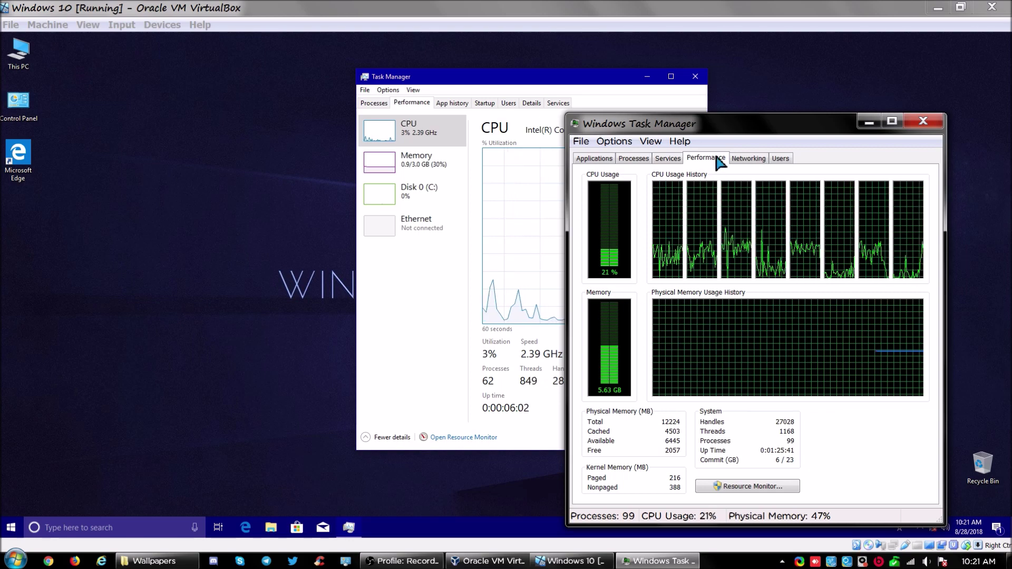
# - Review the host's running applications and its processes sorted by memory, and return to the performance graphs
pyautogui.moveTo(743, 129); pyautogui.dragTo(764, 101)
pyautogui.click(615, 130)
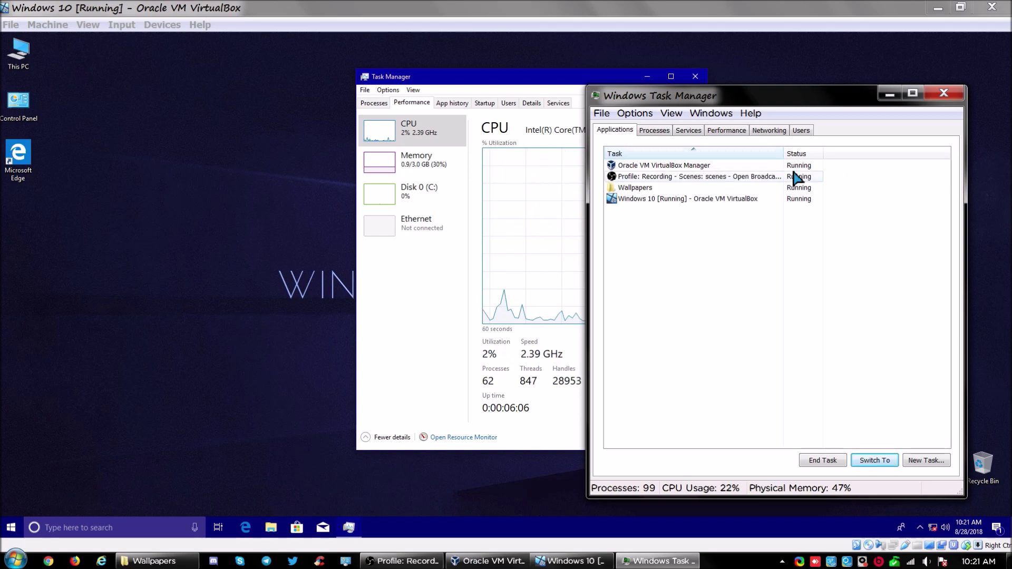
pyautogui.click(663, 132)
pyautogui.click(755, 166)
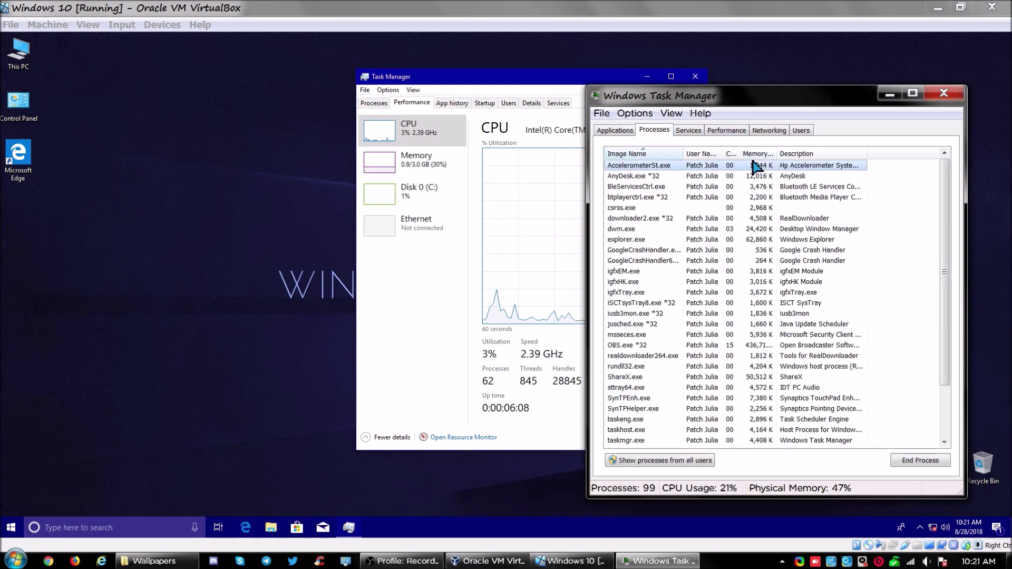
pyautogui.click(757, 154)
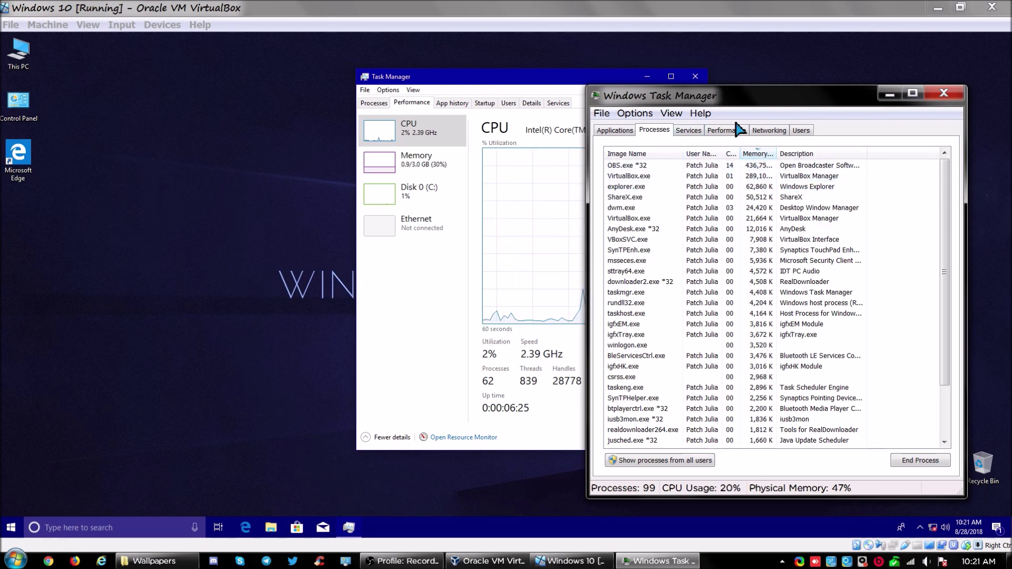
pyautogui.click(736, 133)
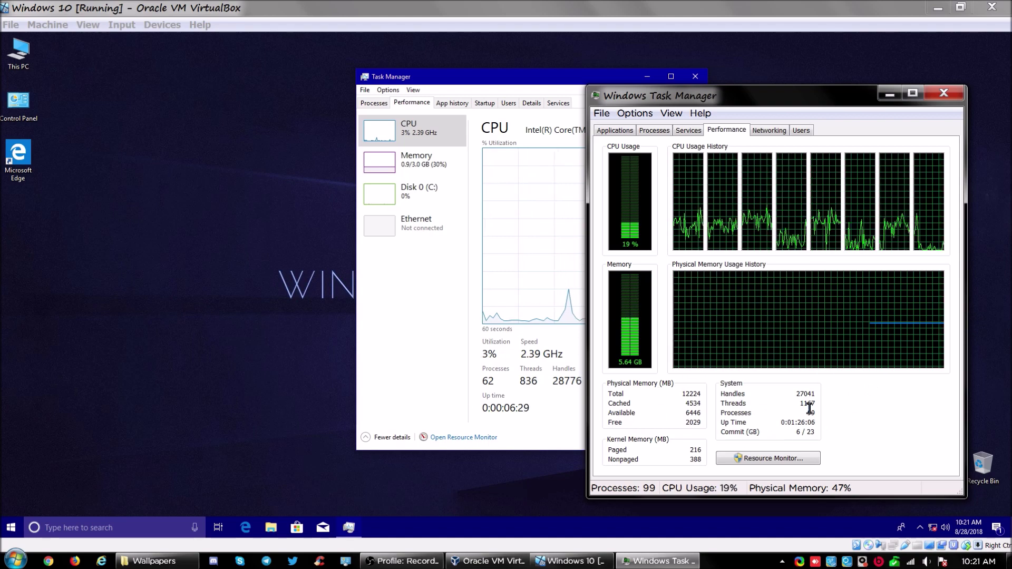
# - Place the guest's Task Manager beside the host's for comparison, and close both Task Managers
pyautogui.moveTo(503, 76); pyautogui.dragTo(280, 107)
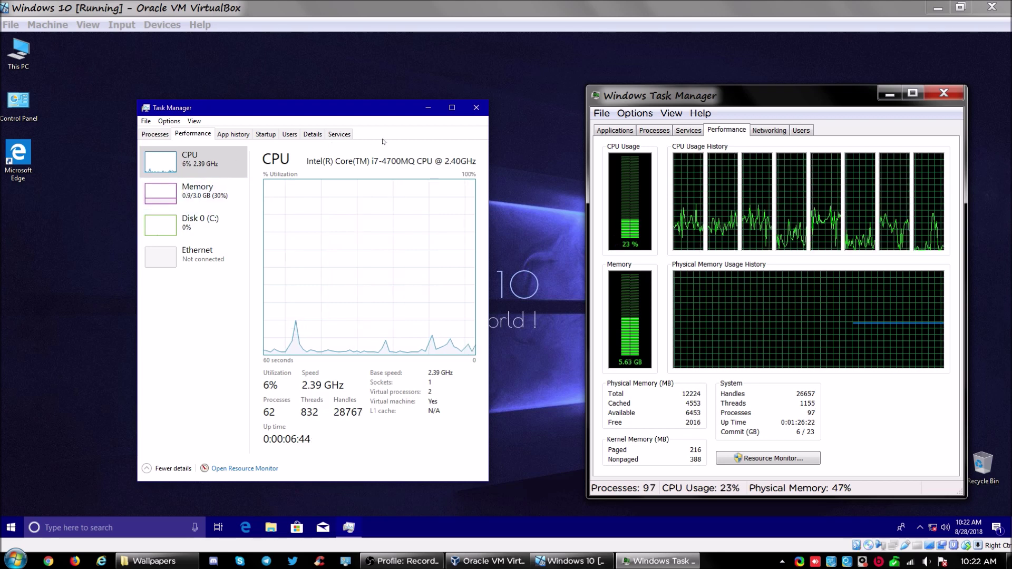
pyautogui.click(484, 111)
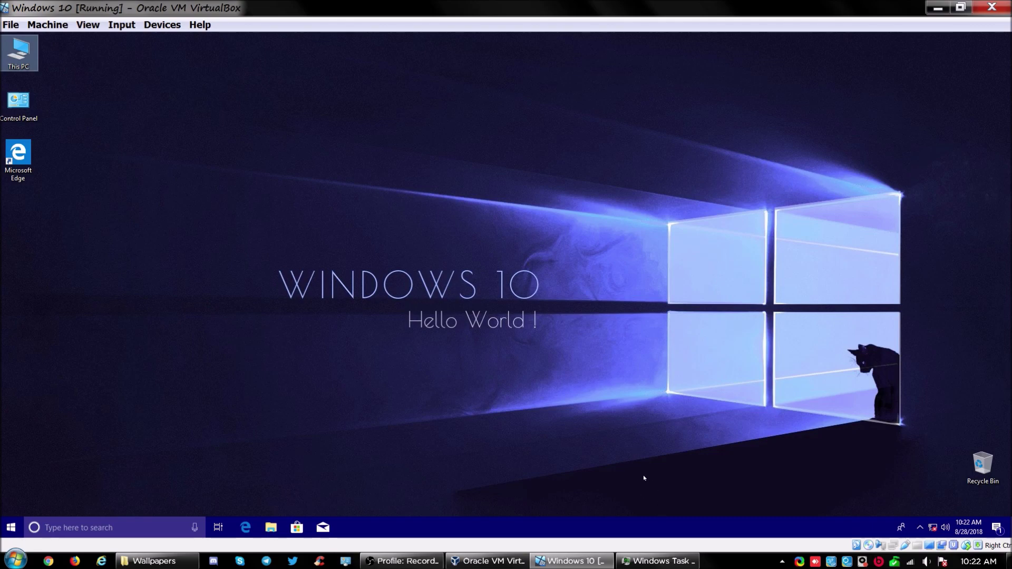
pyautogui.click(657, 561)
pyautogui.click(959, 97)
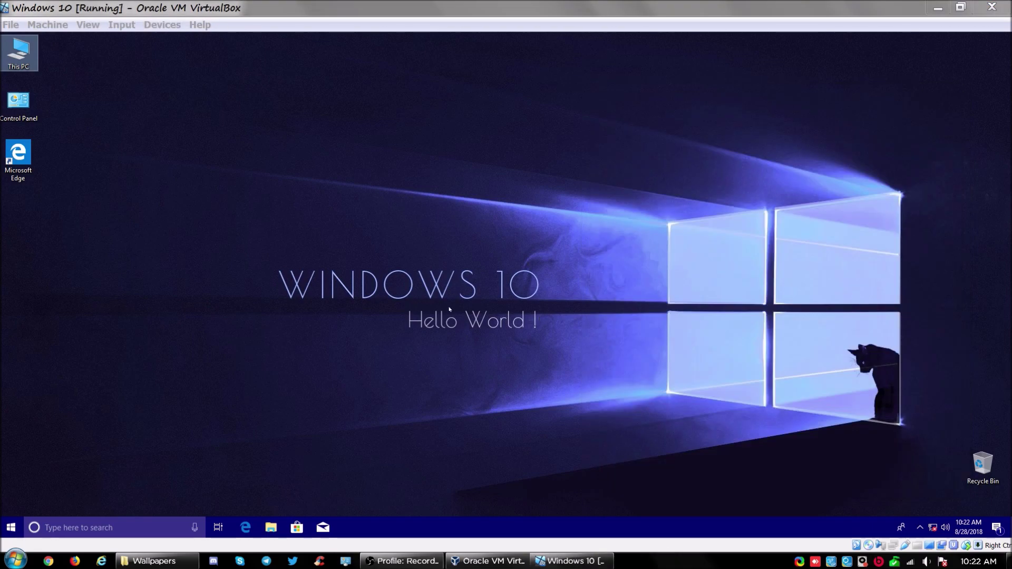
pyautogui.moveTo(308, 195); pyautogui.dragTo(424, 295)
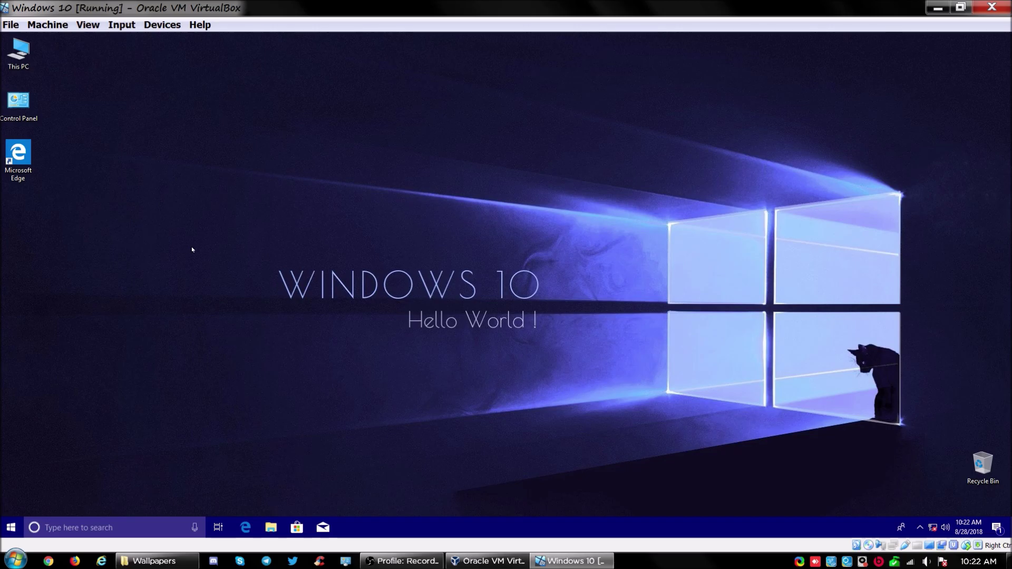
pyautogui.moveTo(262, 252); pyautogui.dragTo(601, 411)
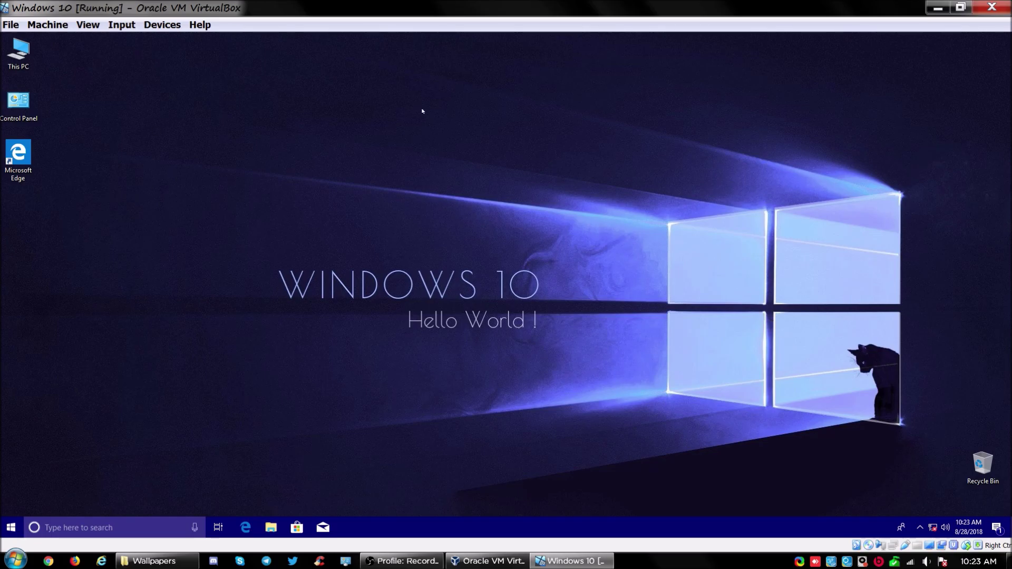
# - Open the Windows Update page under Update & Security in the guest's Settings
pyautogui.click(10, 527)
pyautogui.click(18, 480)
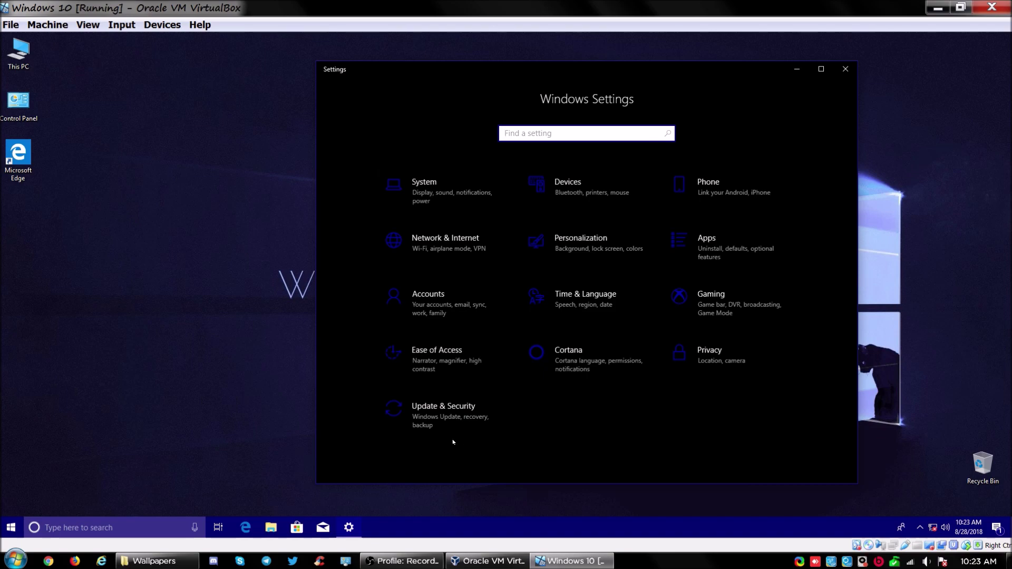
pyautogui.click(448, 419)
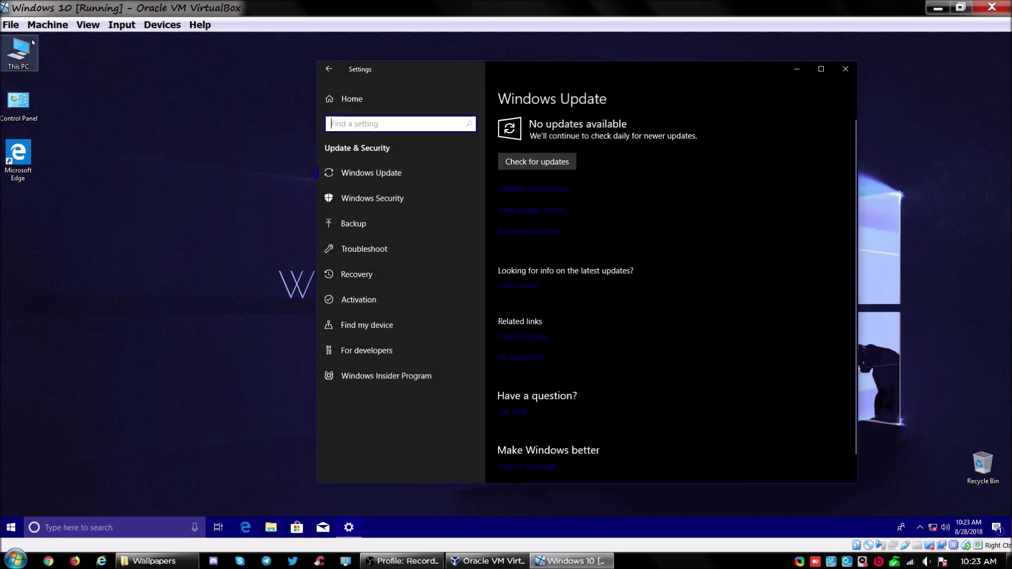
# - Connect the virtual machine's network adapter, dismiss the network discovery prompt and check for Windows updates
pyautogui.click(163, 25)
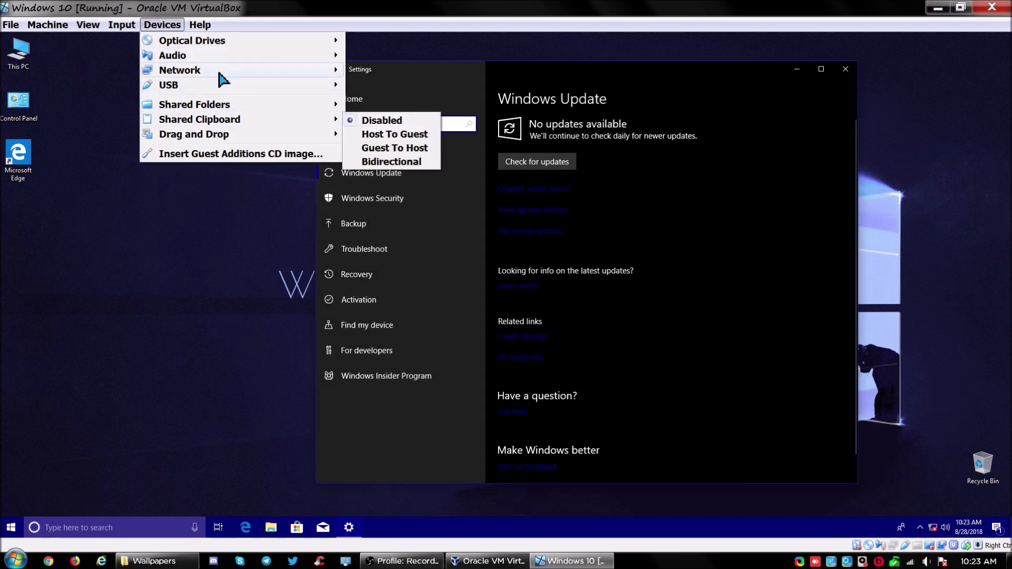
pyautogui.moveTo(218, 68)
pyautogui.click(401, 91)
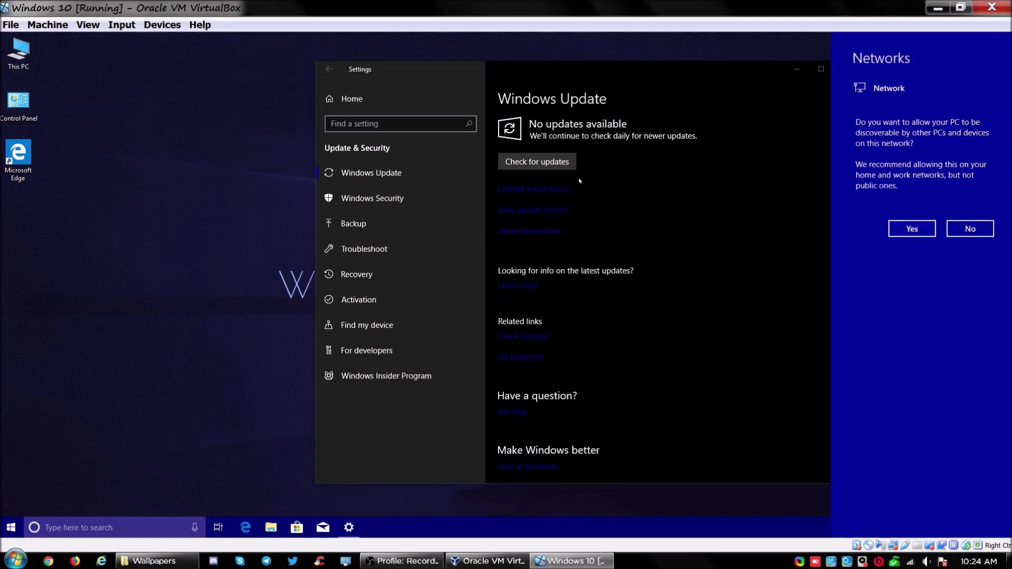
pyautogui.click(626, 335)
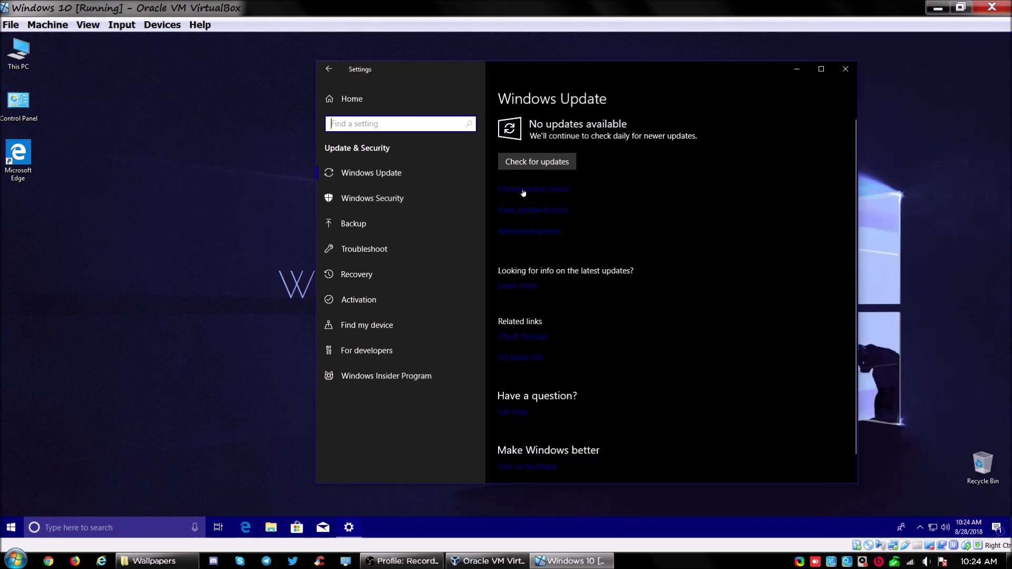
pyautogui.click(537, 161)
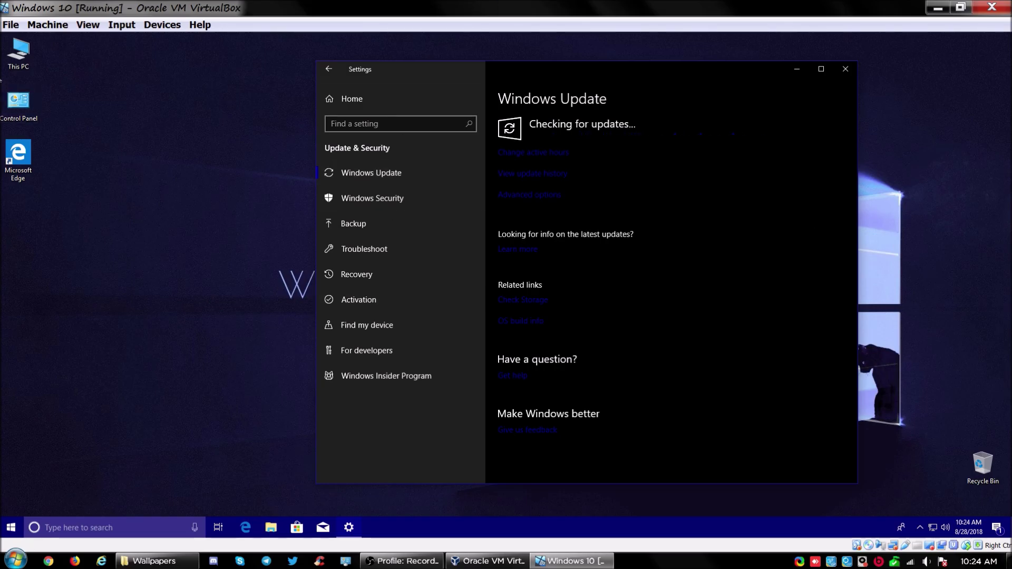
# - Open the Windows folder on the guest's Local Disk (C:) and look through its contents
pyautogui.doubleClick(18, 52)
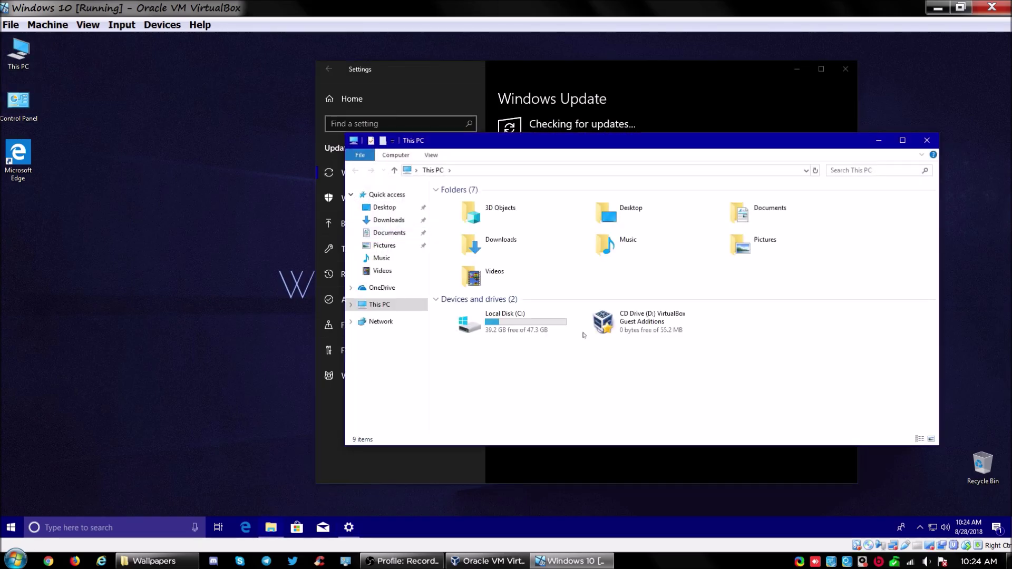
pyautogui.doubleClick(539, 315)
pyautogui.doubleClick(501, 235)
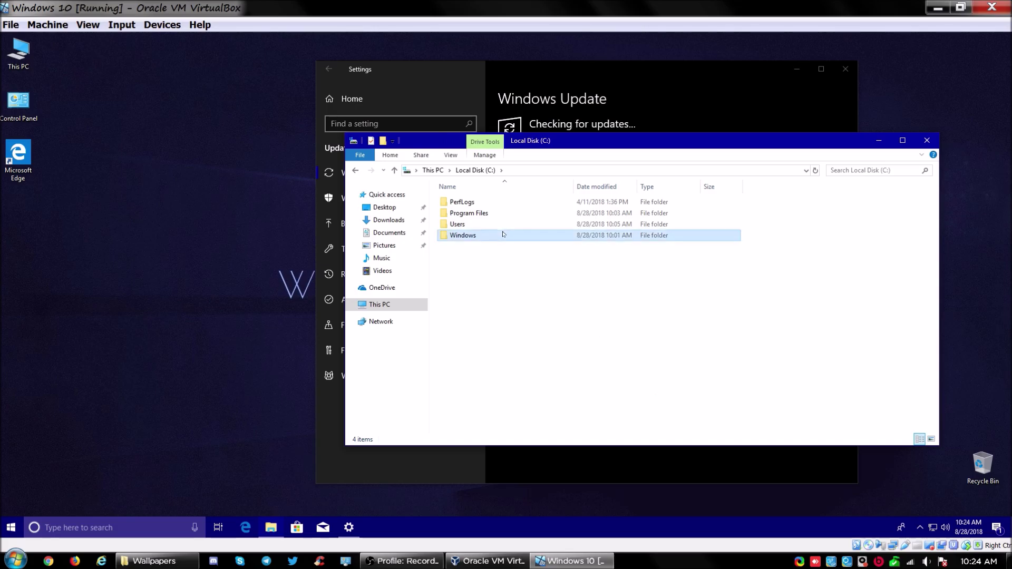
pyautogui.scroll(-10, 572, 375)
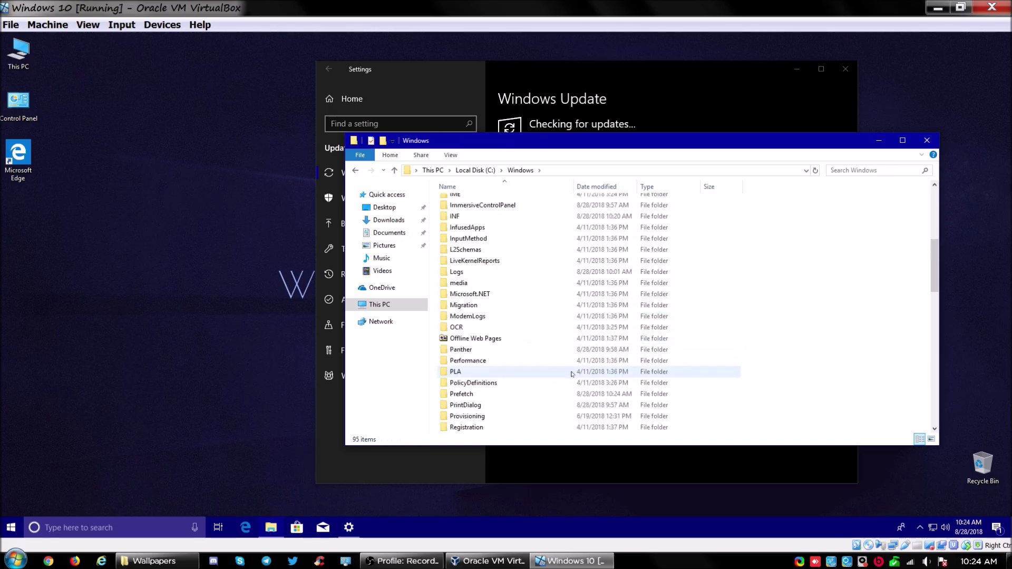
# - Look through the SoftwareDistribution folder and its Download subfolder, close File Explorer and reposition the Windows Update window
pyautogui.scroll(-2, 572, 374)
pyautogui.doubleClick(551, 374)
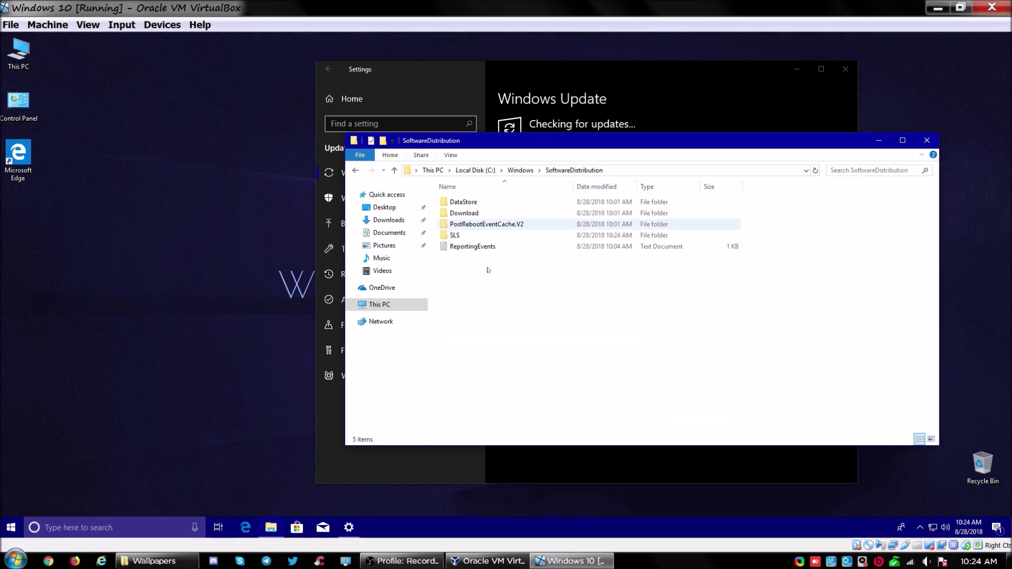
pyautogui.hotkey('ctrl', 'a')
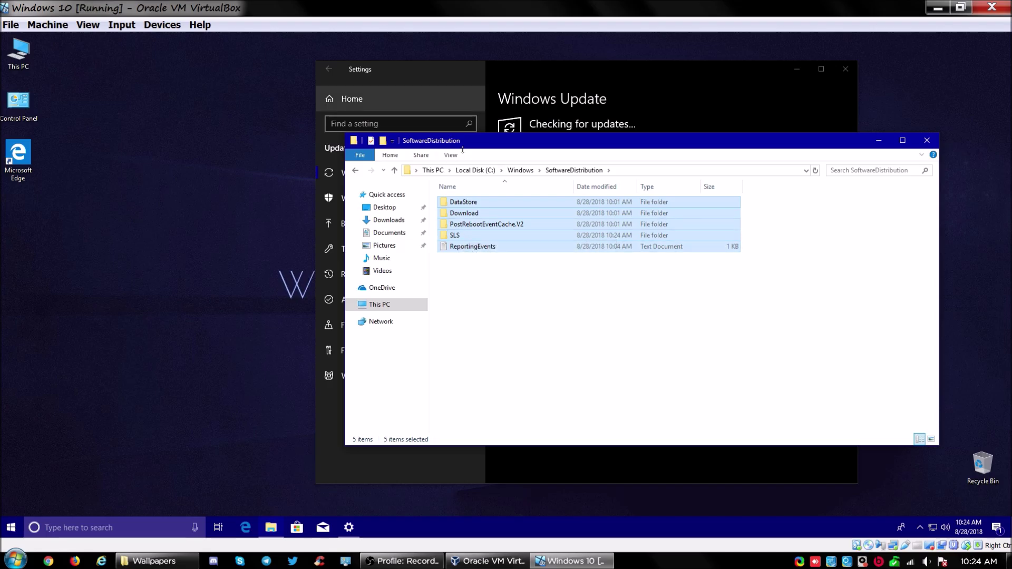
pyautogui.click(492, 322)
pyautogui.doubleClick(464, 213)
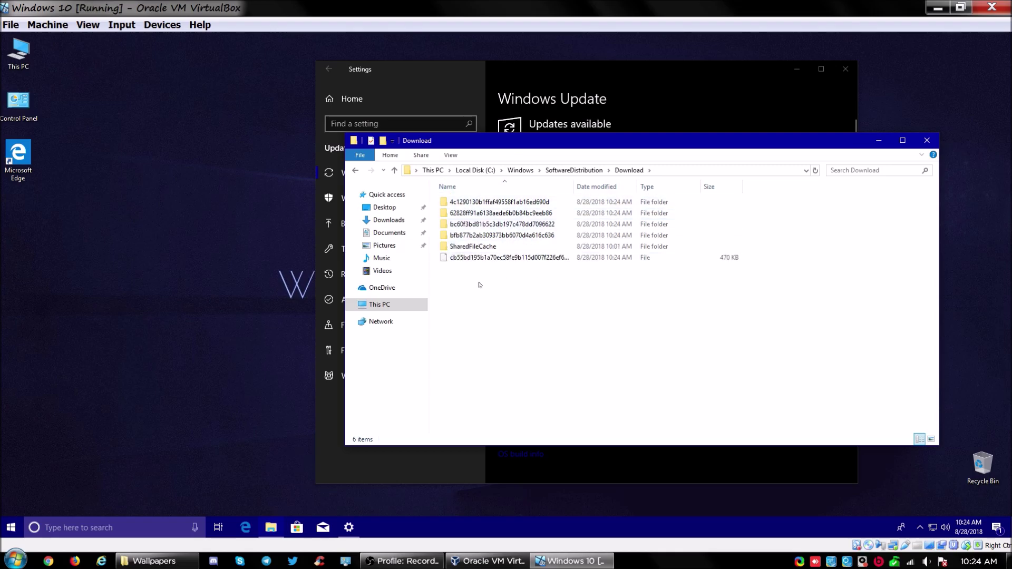
pyautogui.click(354, 171)
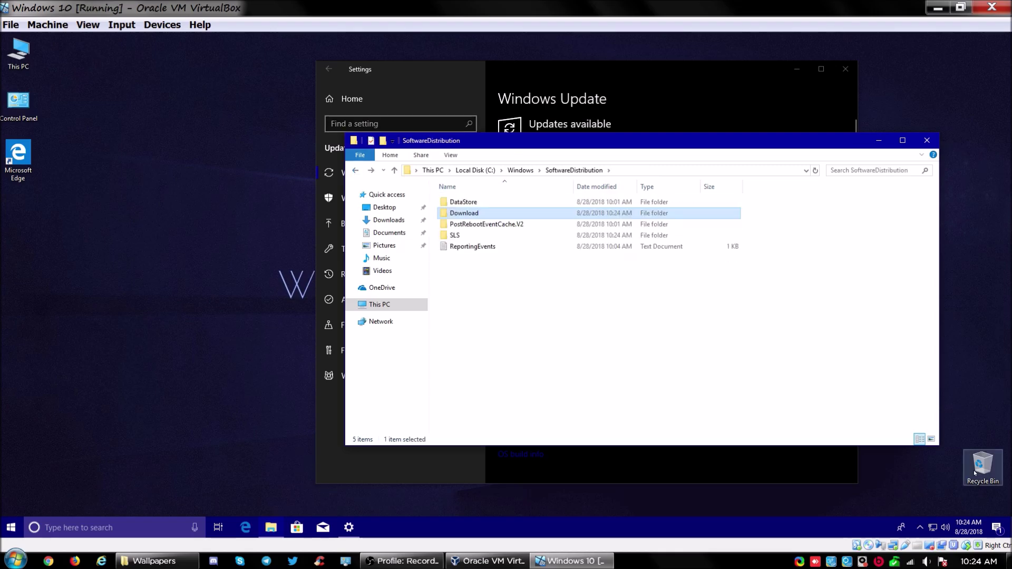
pyautogui.click(927, 140)
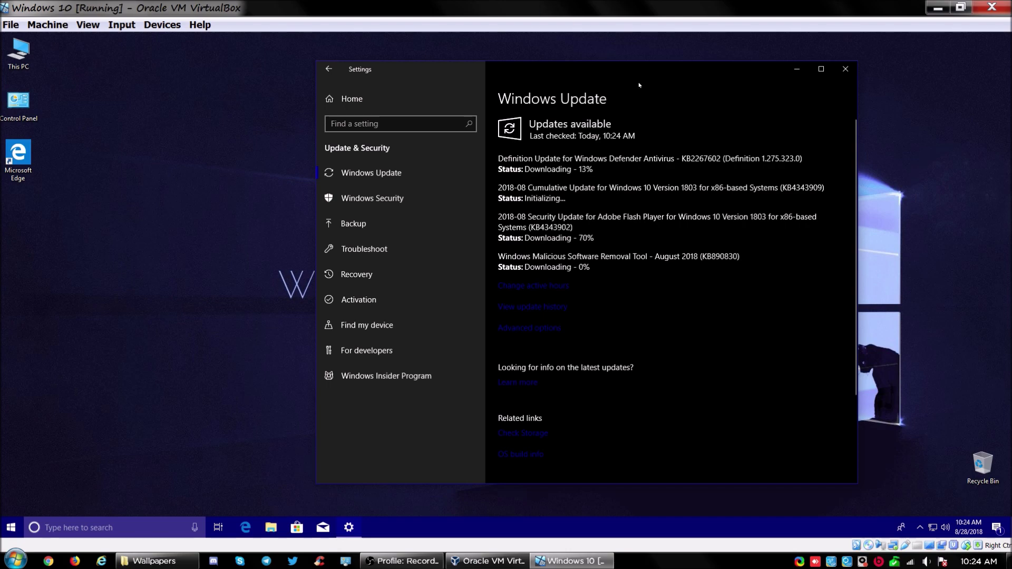
pyautogui.moveTo(637, 77); pyautogui.dragTo(615, 94)
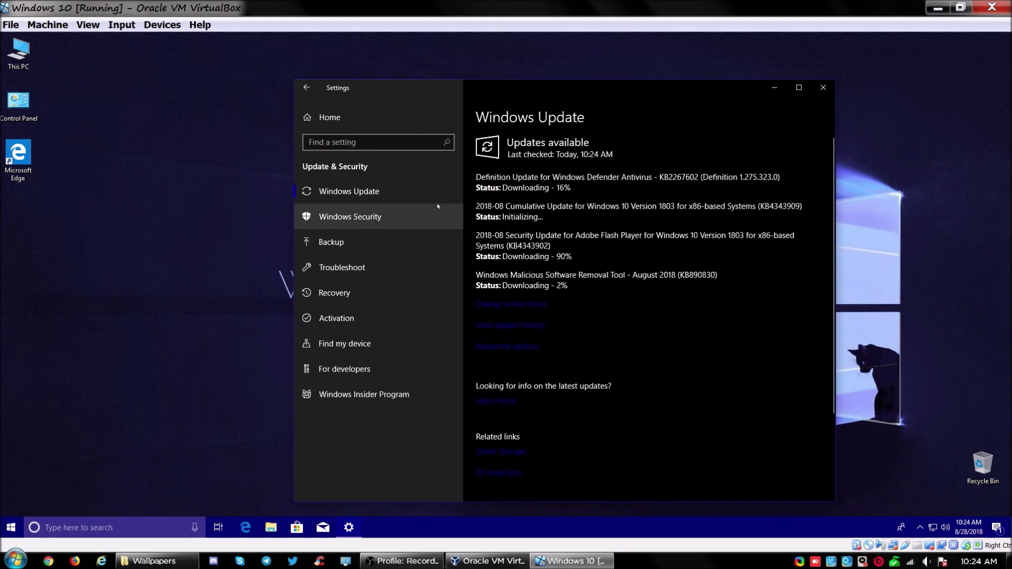
# - Download Chrome through Microsoft Edge with usage statistics and crash reports turned off, and run ChromeSetup.exe
pyautogui.click(238, 533)
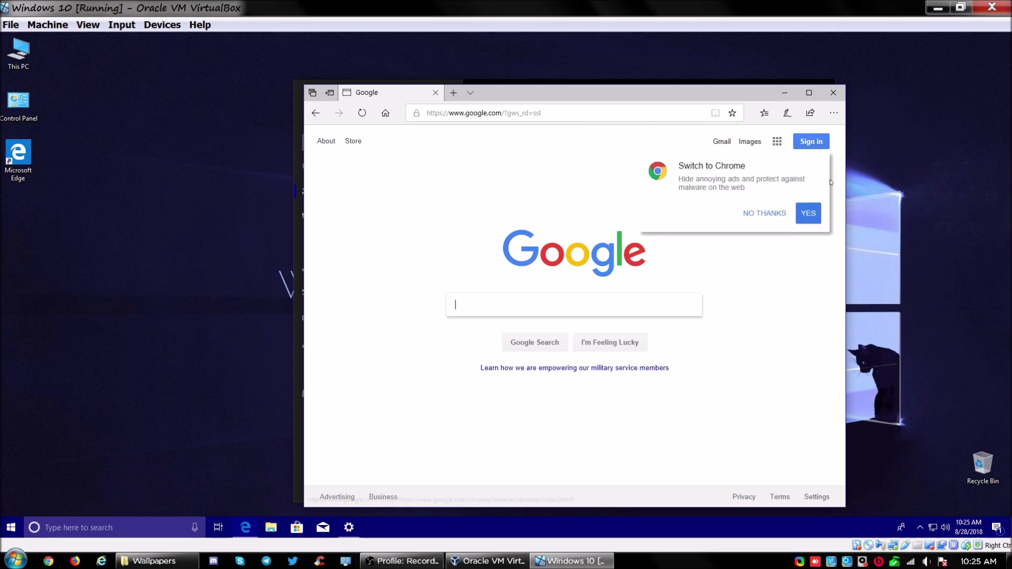
pyautogui.click(806, 223)
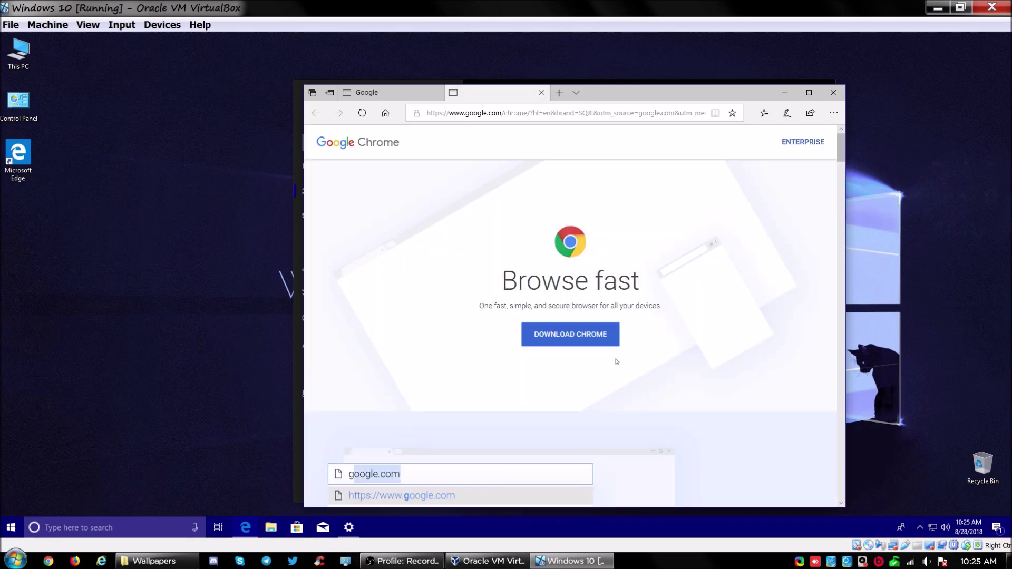
pyautogui.click(592, 334)
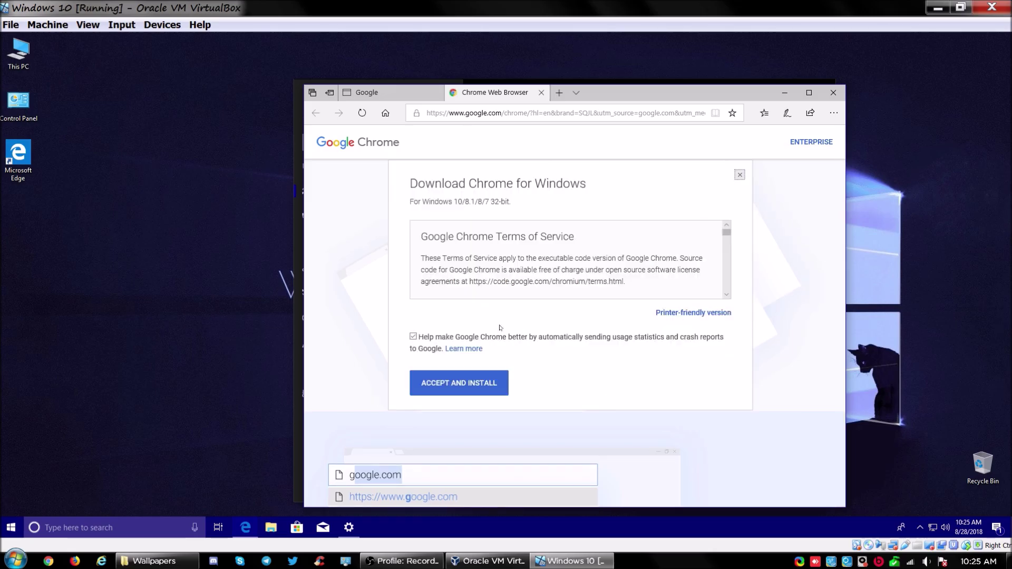
pyautogui.click(413, 337)
pyautogui.click(473, 383)
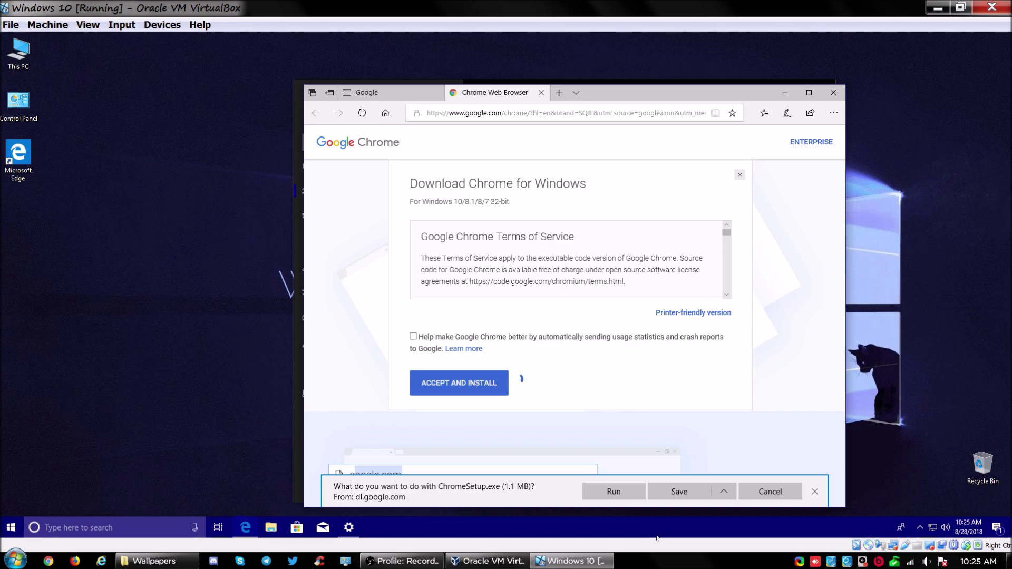
pyautogui.click(625, 494)
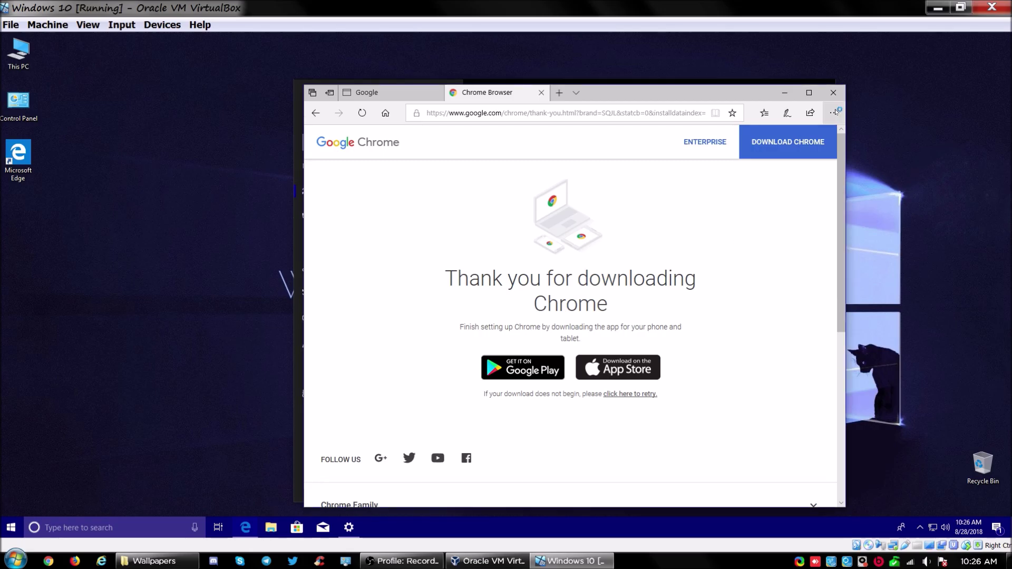
# - Set Microsoft Edge's theme to Dark
pyautogui.click(834, 113)
pyautogui.click(788, 414)
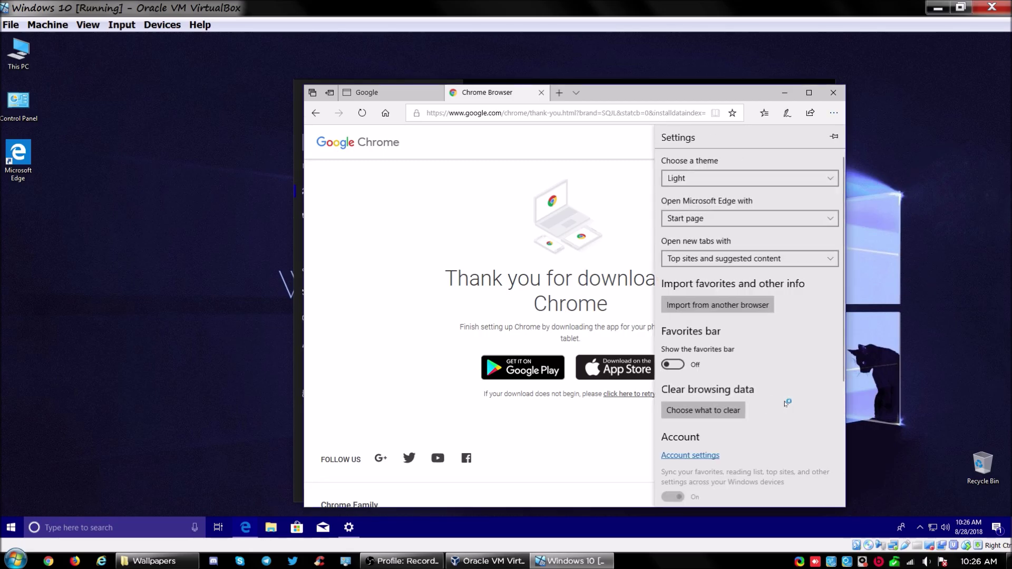
pyautogui.click(685, 178)
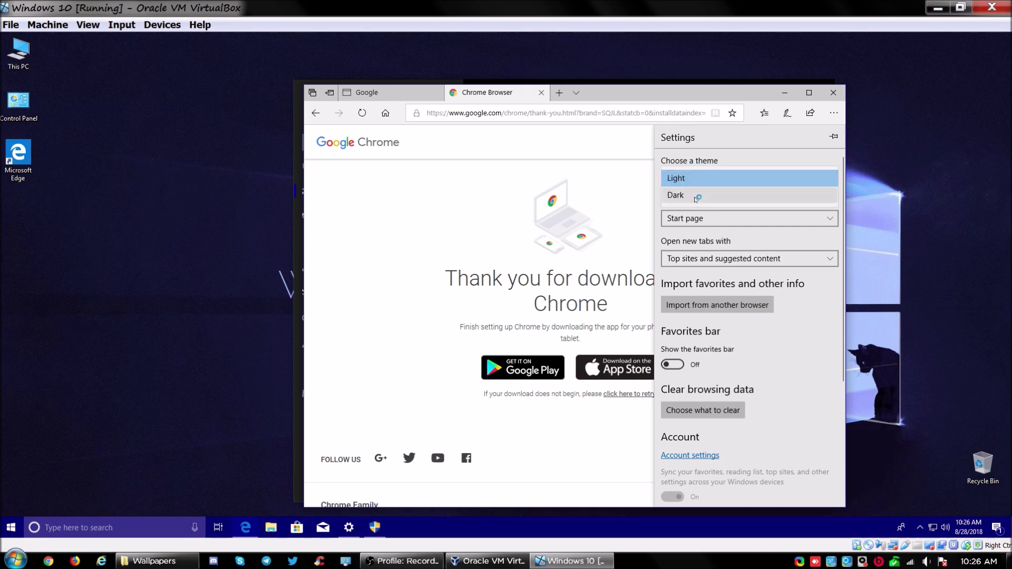
pyautogui.click(694, 196)
# - Search for ccleaner in a new browser tab and start the free version's download from ccleaner.com
pyautogui.click(615, 98)
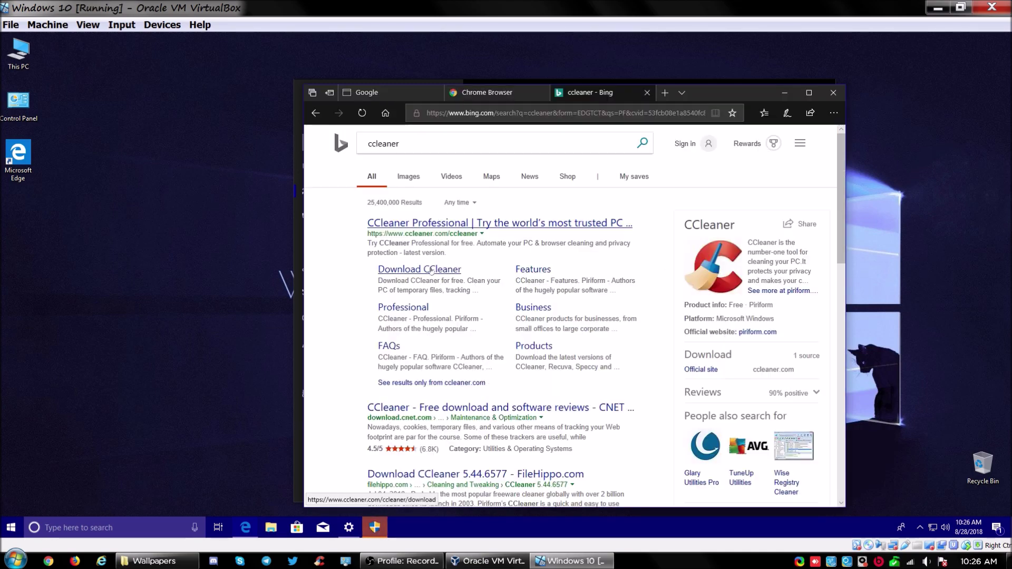
pyautogui.click(433, 269)
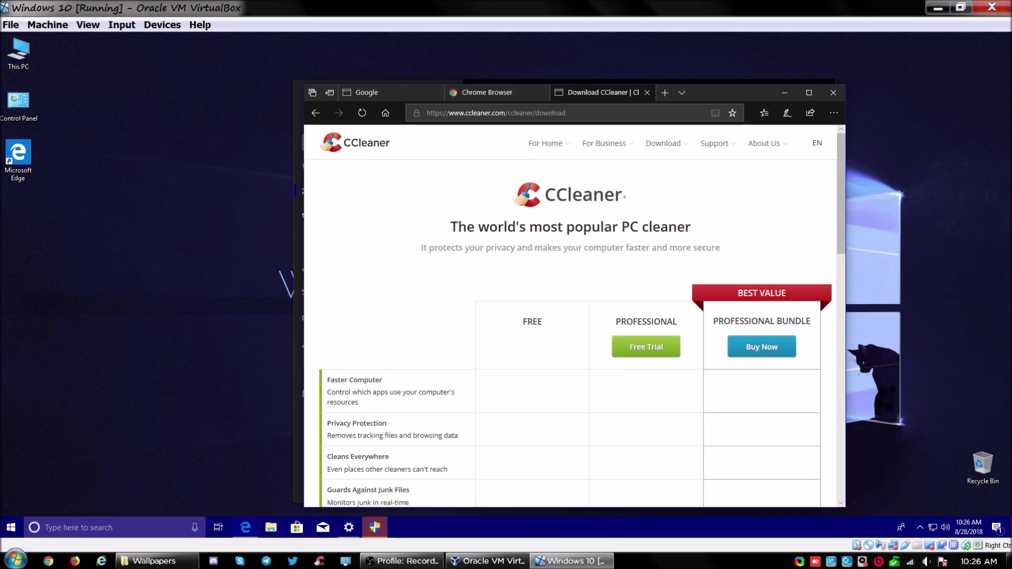
pyautogui.scroll(-5, 554, 425)
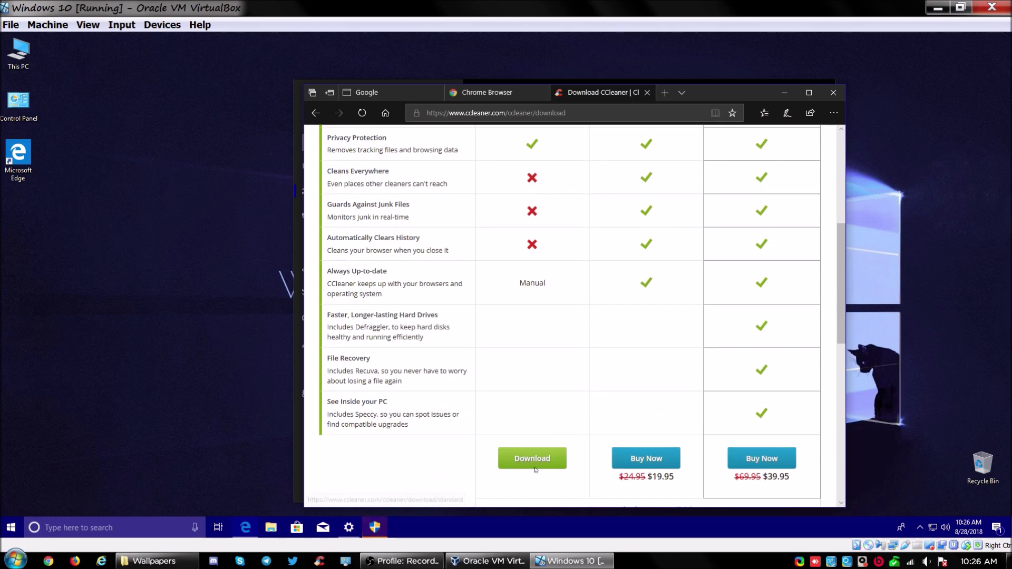
pyautogui.click(533, 492)
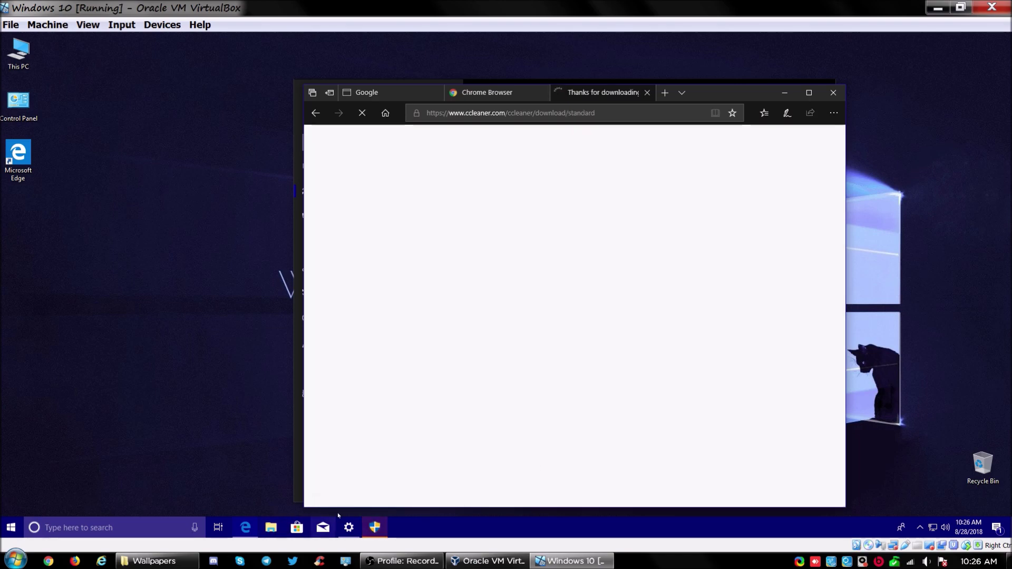
# - Allow Google Update Setup to make changes to the guest and save ccsetup544.exe
pyautogui.click(375, 527)
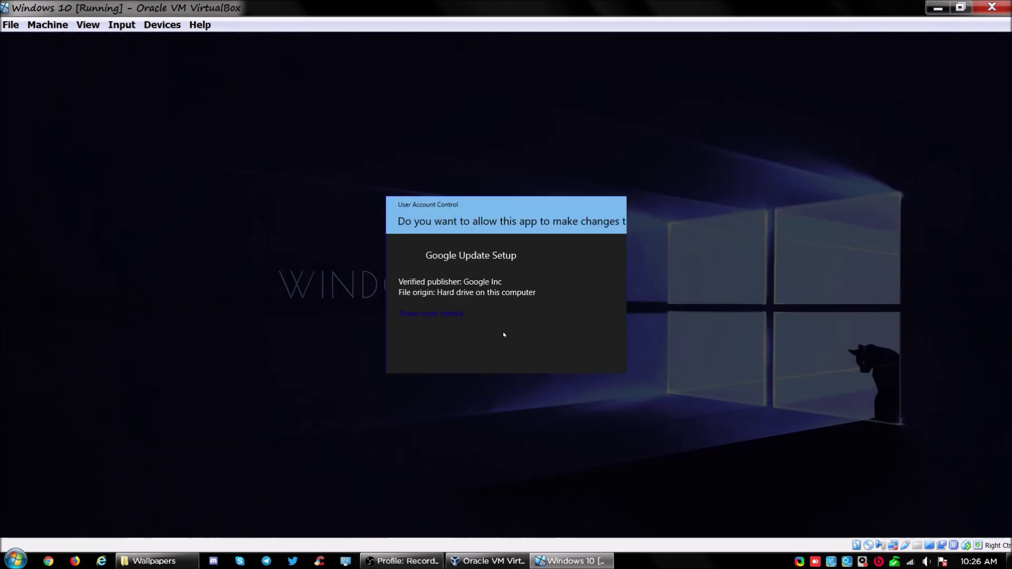
pyautogui.click(482, 352)
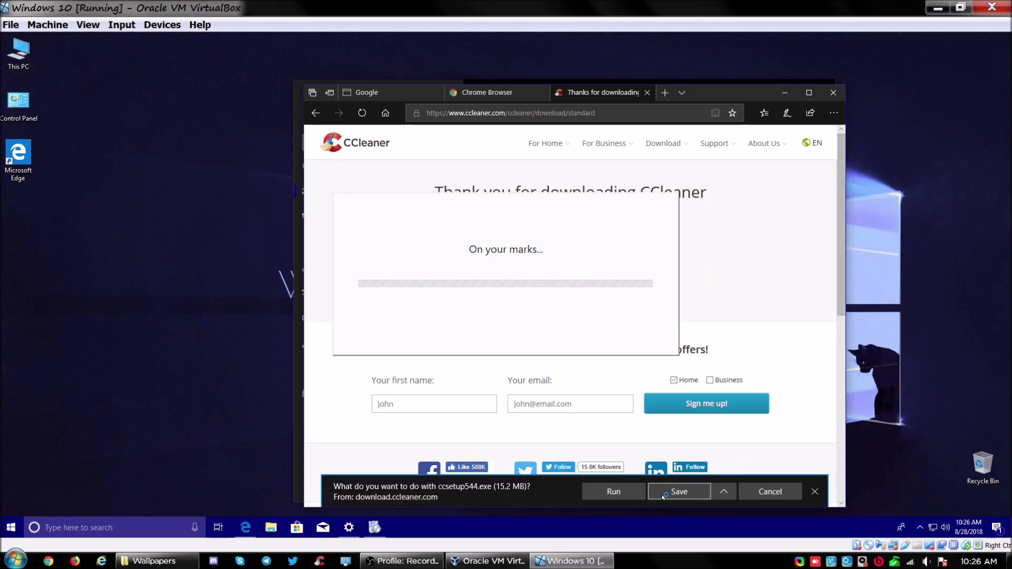
pyautogui.click(678, 492)
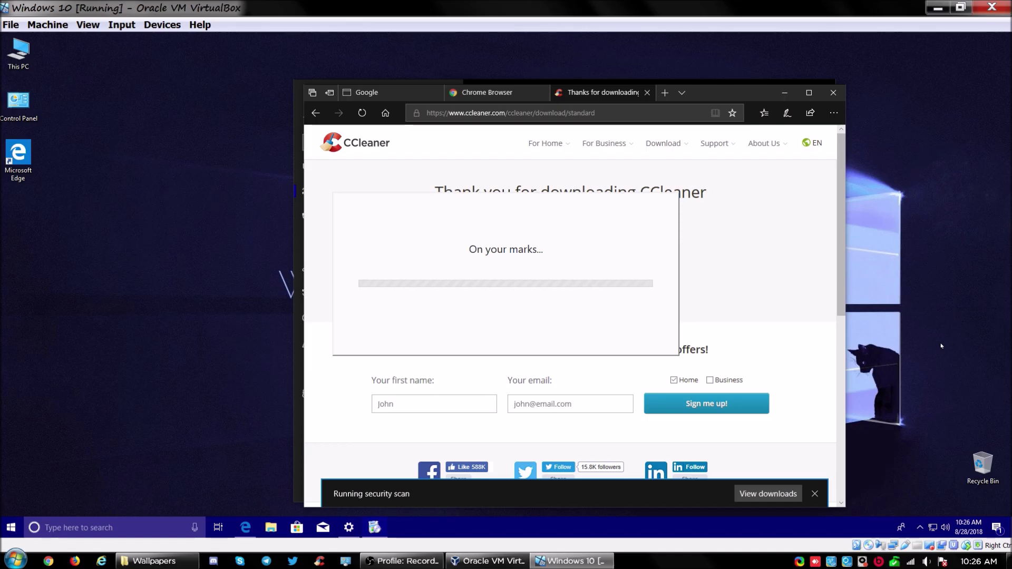
# - Minimize Microsoft Edge and move the Chrome installer and Windows Update windows apart
pyautogui.click(785, 93)
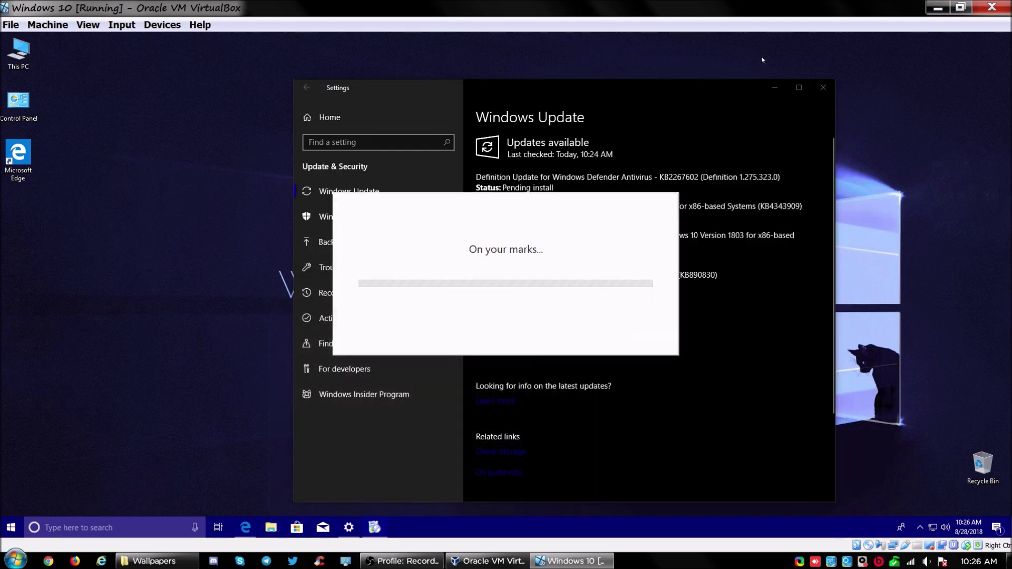
pyautogui.moveTo(569, 203); pyautogui.dragTo(768, 296)
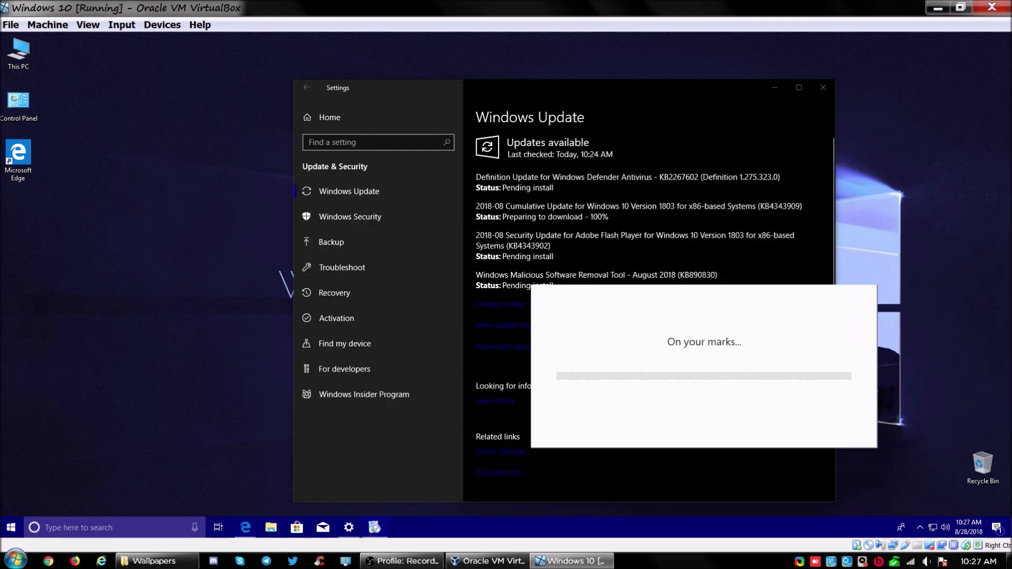
pyautogui.moveTo(658, 92); pyautogui.dragTo(406, 44)
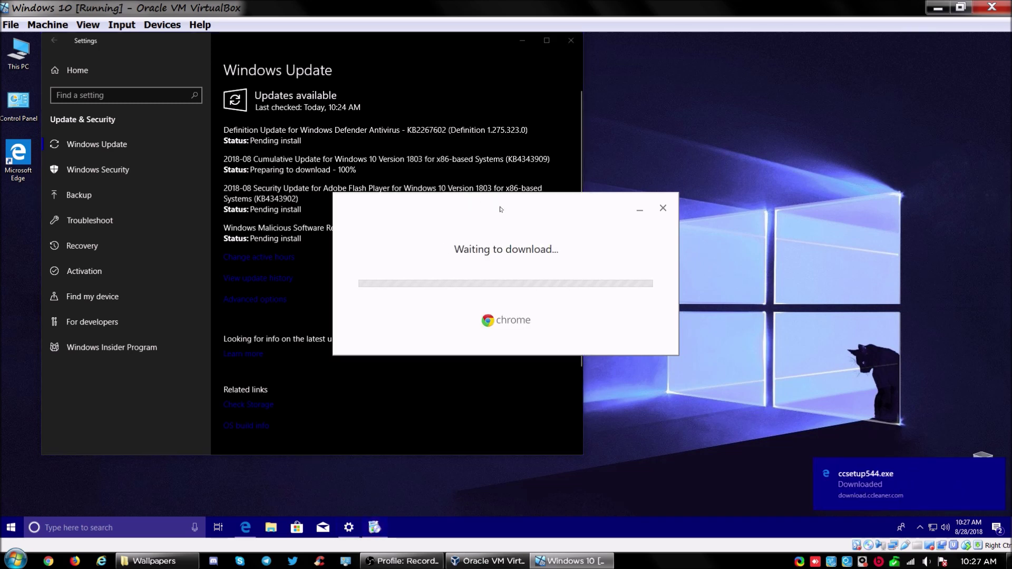
pyautogui.moveTo(534, 224); pyautogui.dragTo(603, 322)
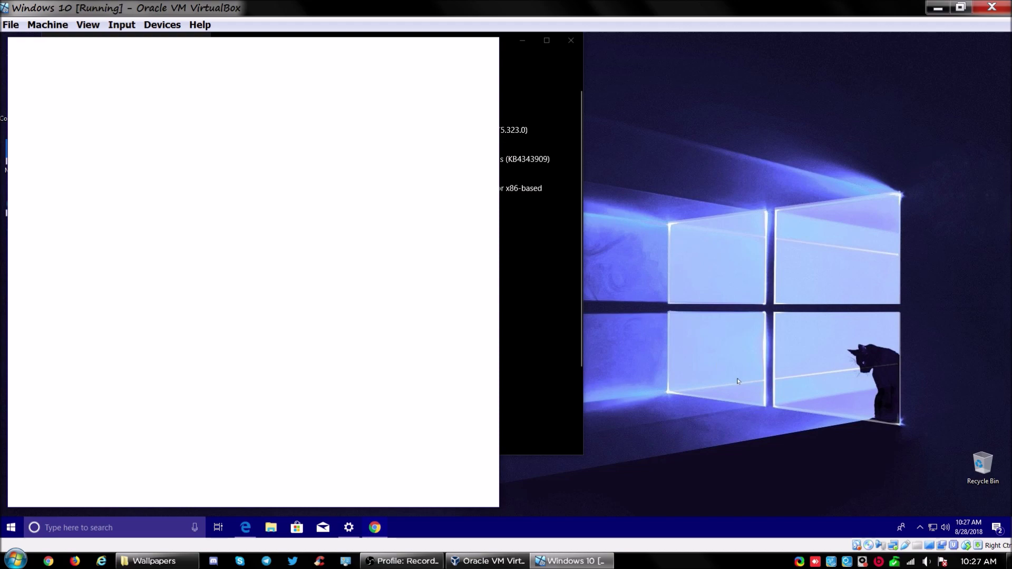
# - Open the guest's Task Manager beside the Chrome window and view its CPU performance
pyautogui.rightClick(775, 528)
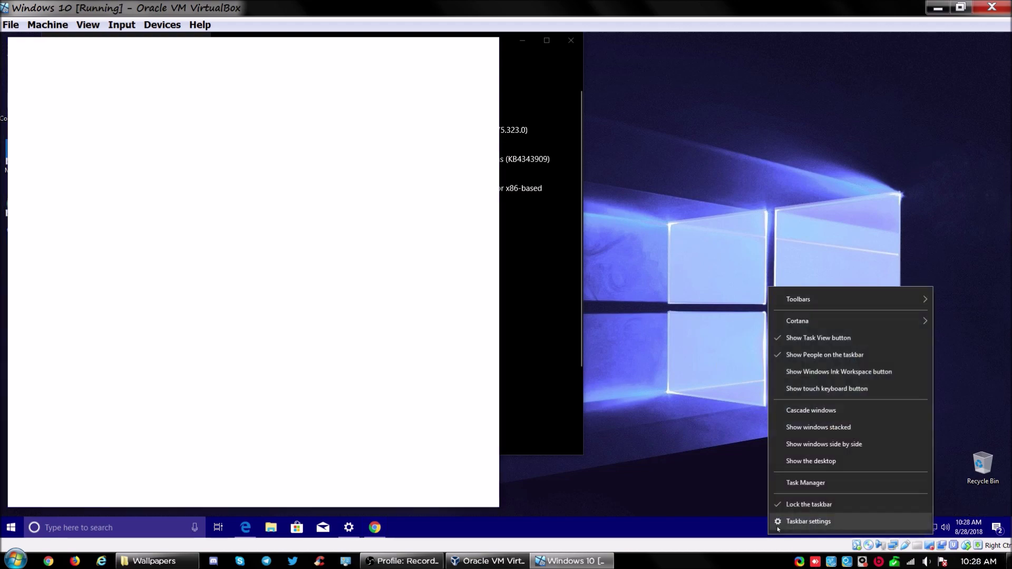
pyautogui.click(816, 490)
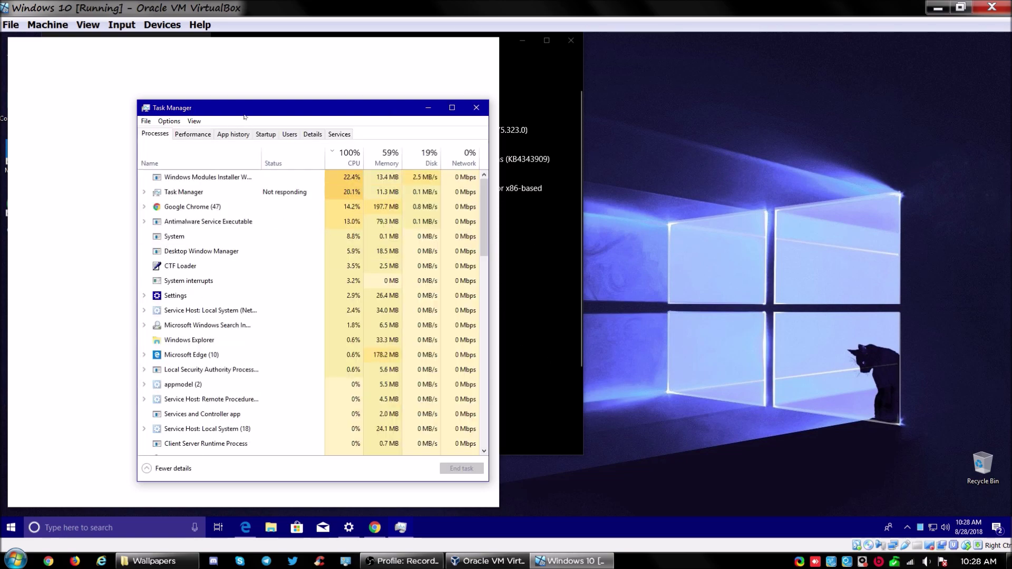
pyautogui.moveTo(244, 116); pyautogui.dragTo(736, 121)
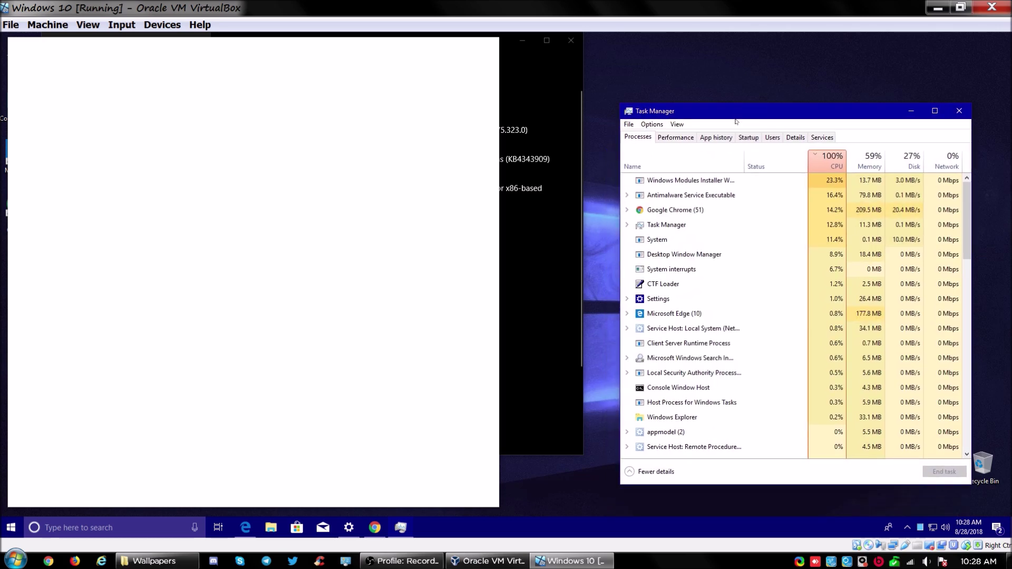
pyautogui.click(675, 137)
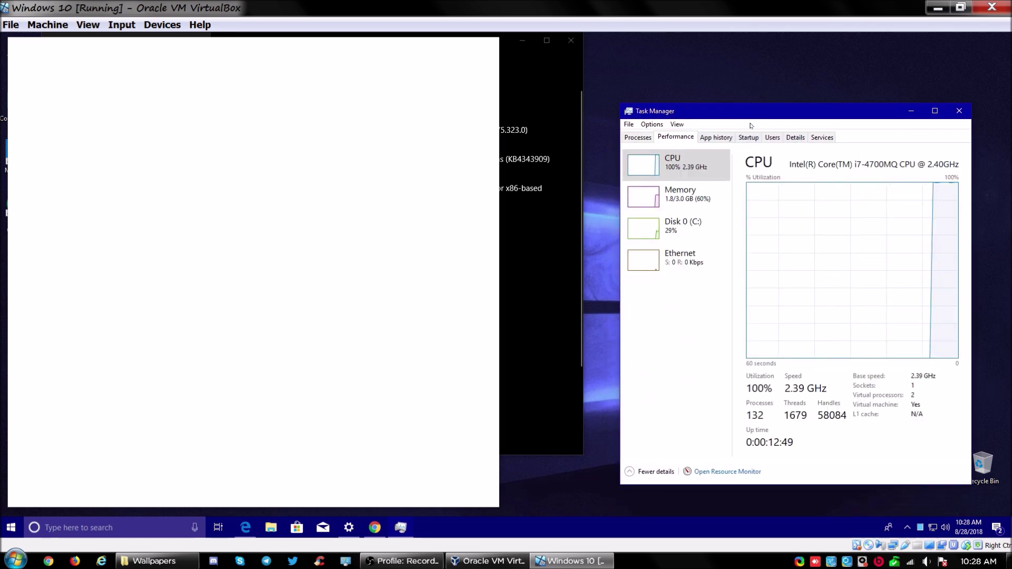
pyautogui.moveTo(751, 126); pyautogui.dragTo(733, 101)
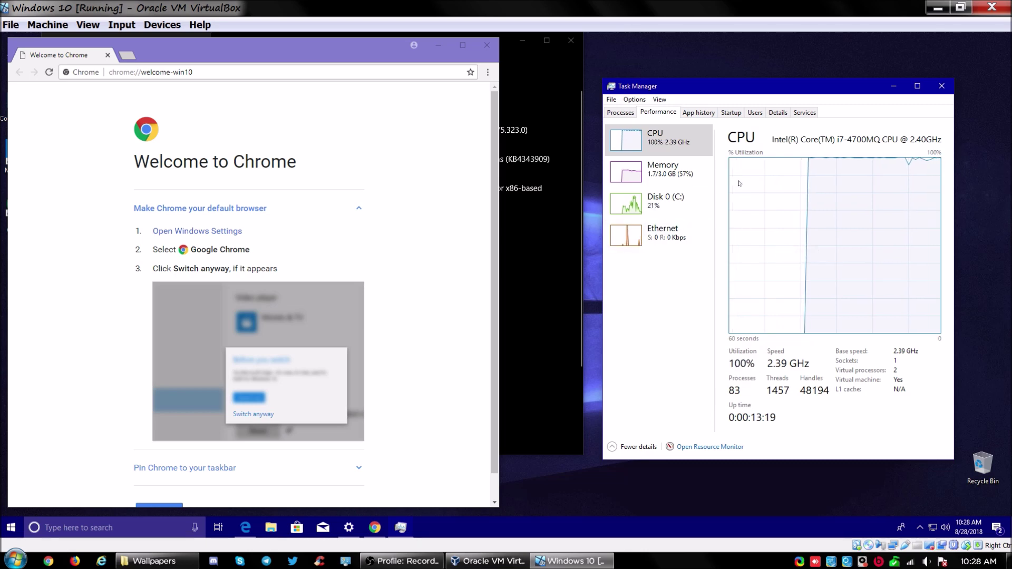
# - Open the host's Windows Task Manager to check its performance, and minimize it
pyautogui.rightClick(748, 563)
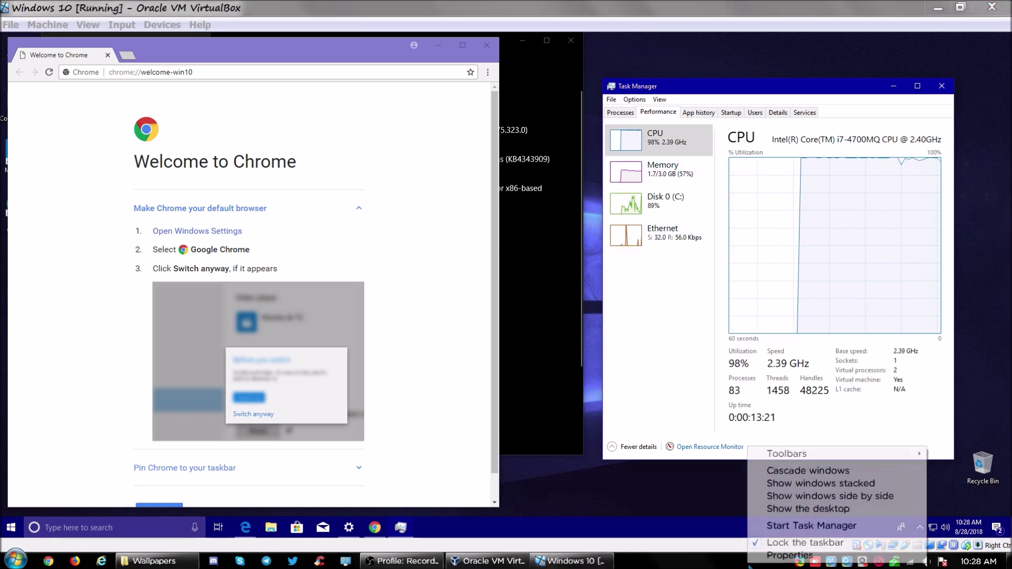
pyautogui.click(791, 526)
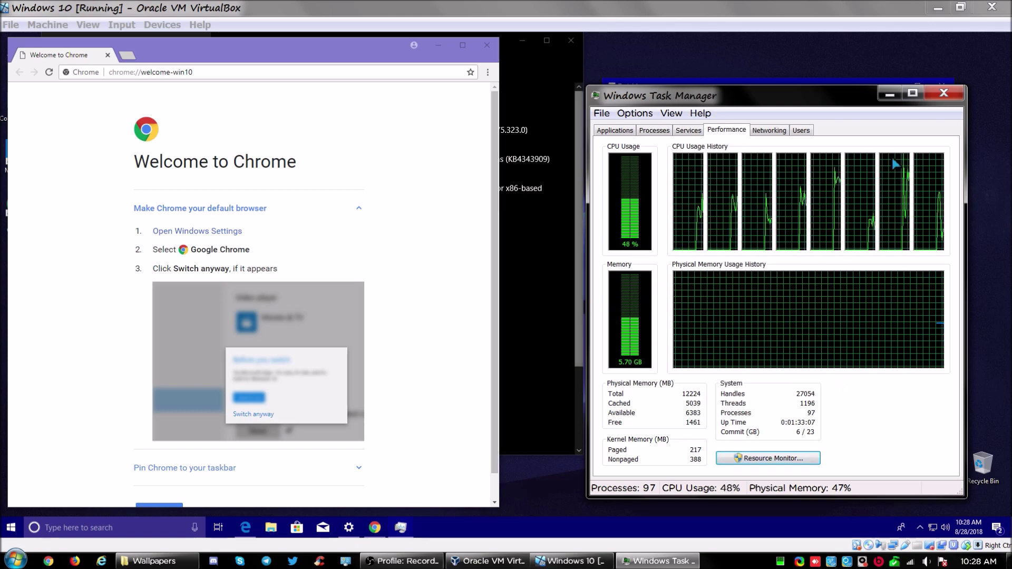
pyautogui.click(890, 94)
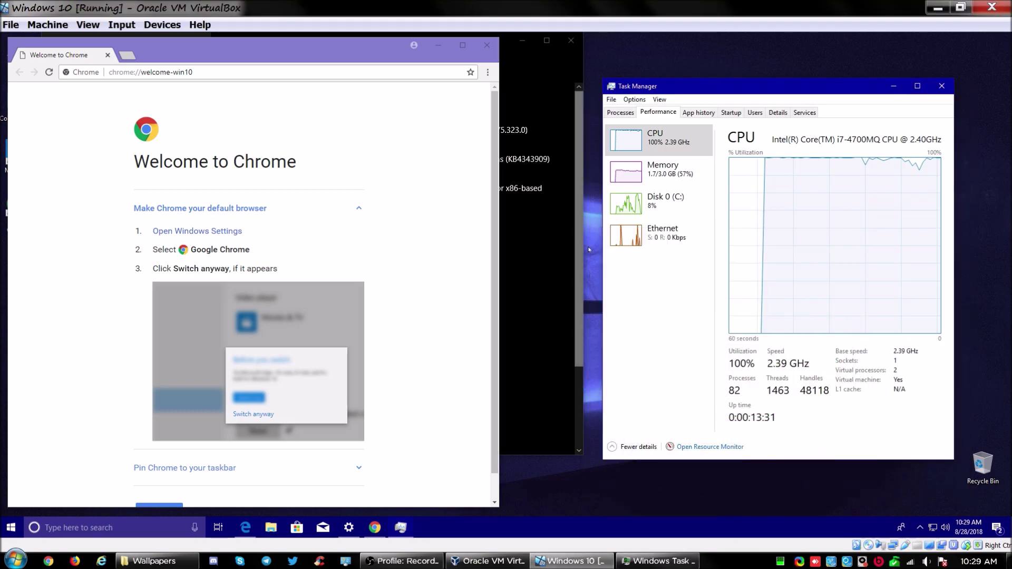
# - Maximize and close the guest's Chrome welcome window, and open File Explorer in the guest
pyautogui.click(463, 45)
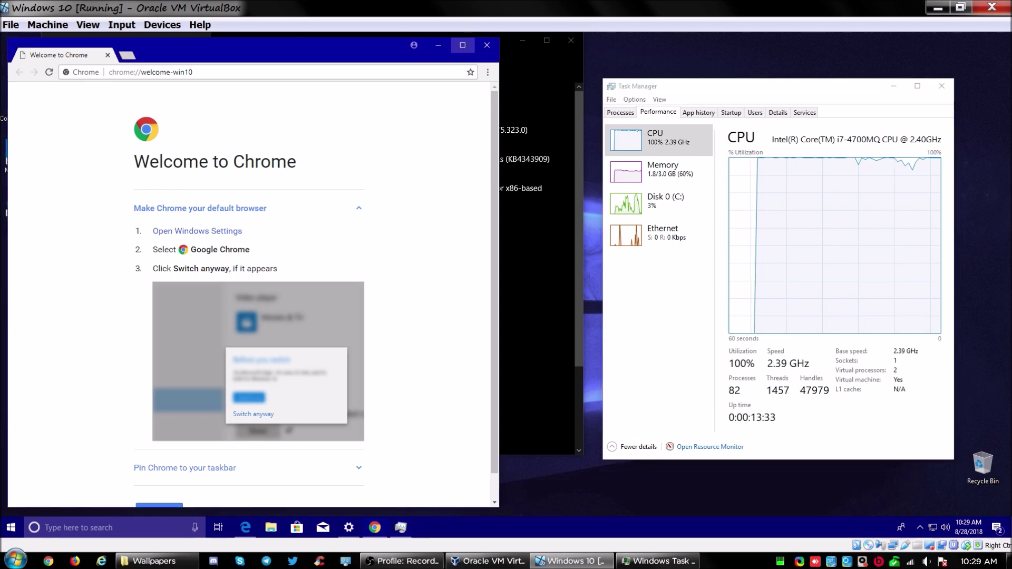
pyautogui.click(1008, 37)
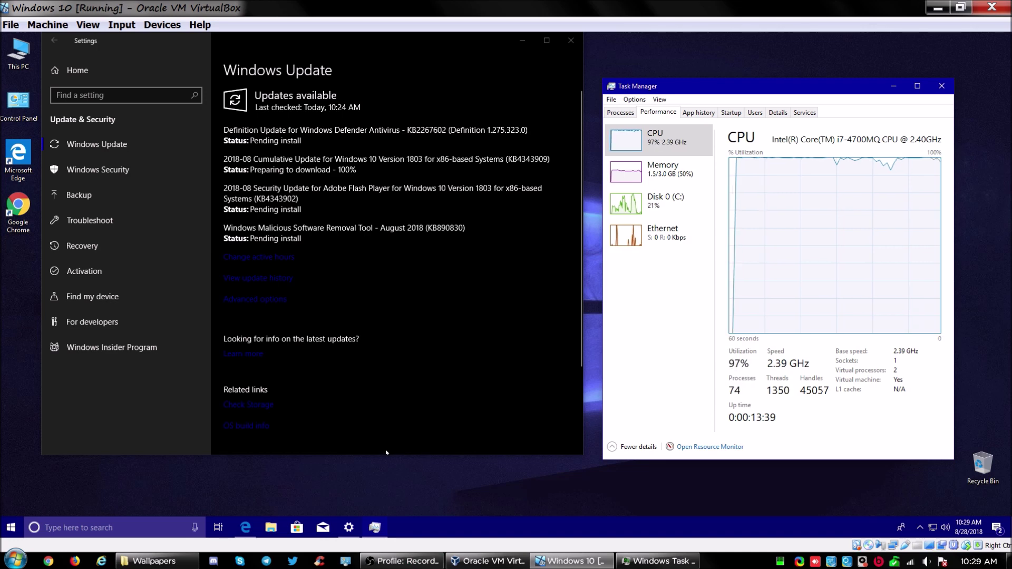
pyautogui.click(281, 527)
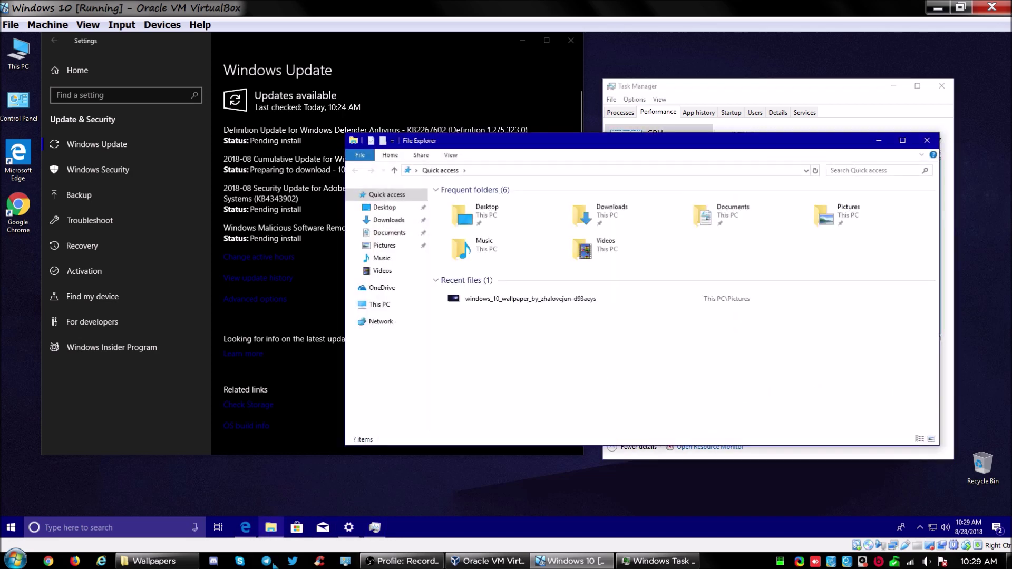
# - Run the ccsetup544 installer from the guest's Downloads folder, allow it to make changes, and decline Avast Free Antivirus
pyautogui.click(378, 220)
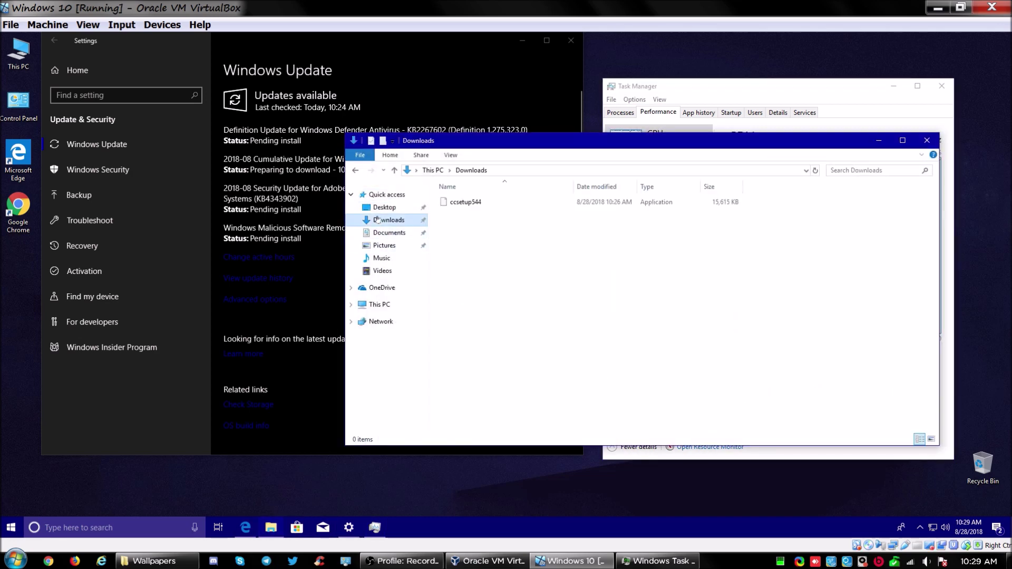
pyautogui.doubleClick(475, 203)
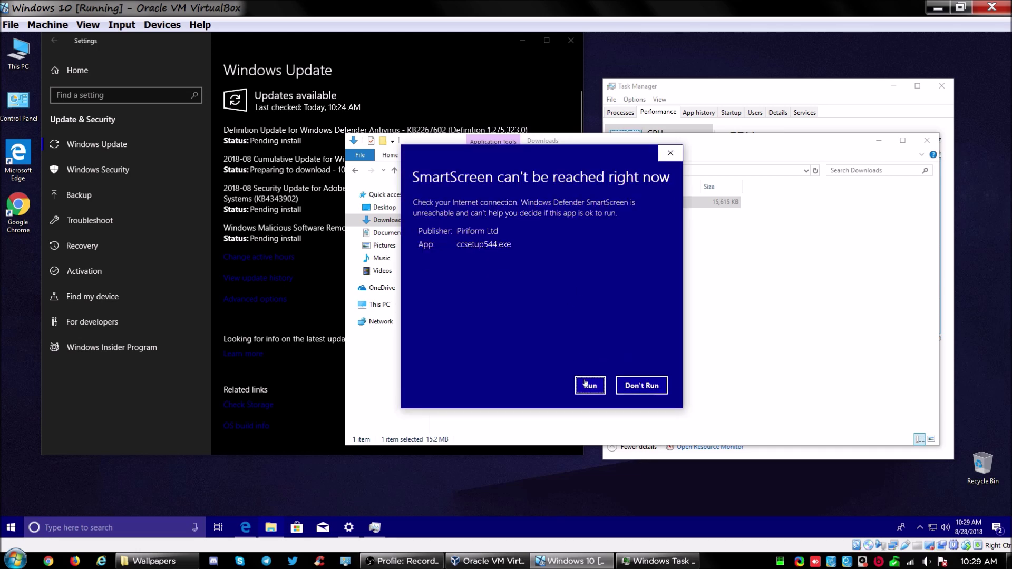
pyautogui.click(587, 386)
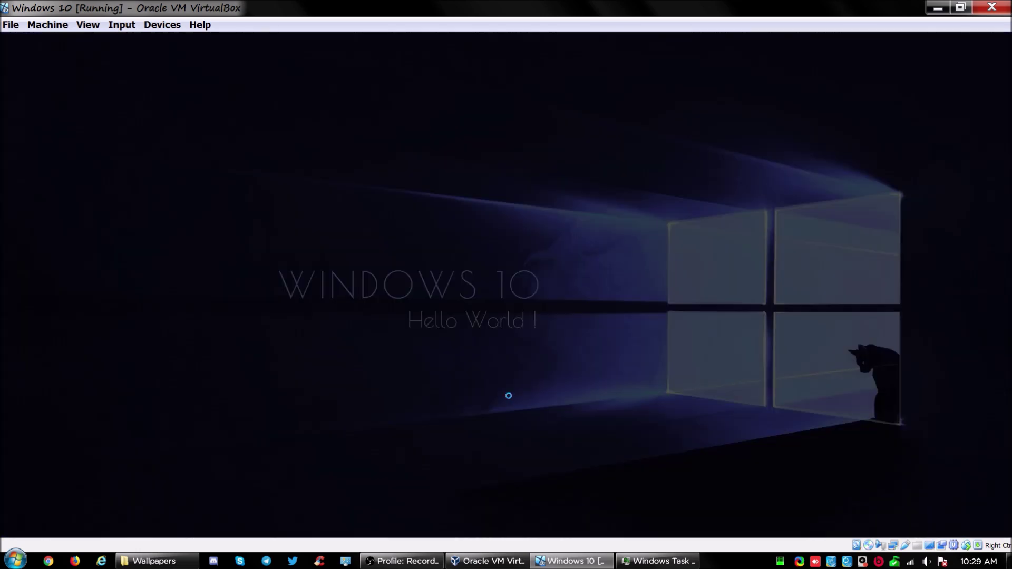
pyautogui.click(481, 356)
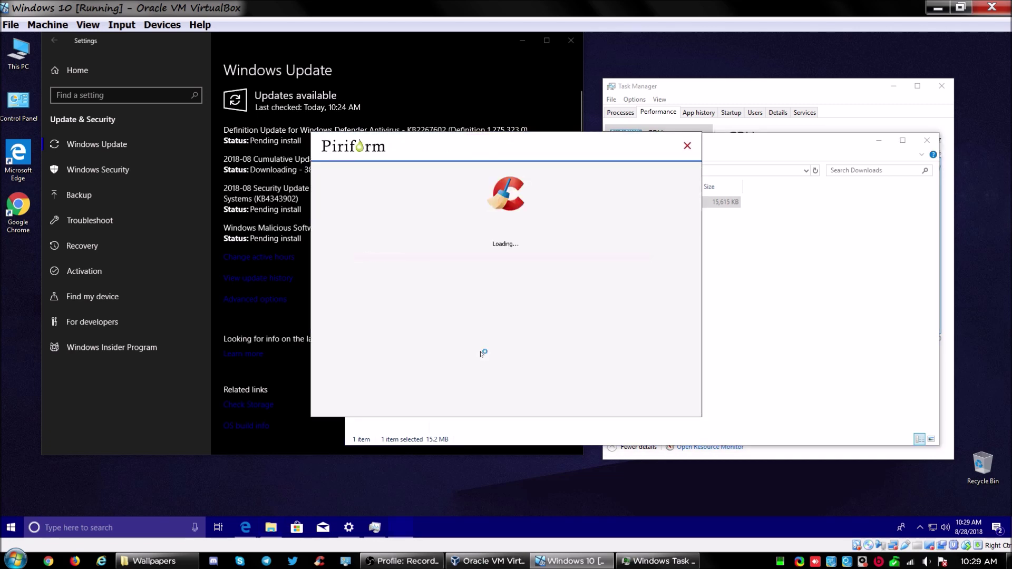
pyautogui.click(375, 376)
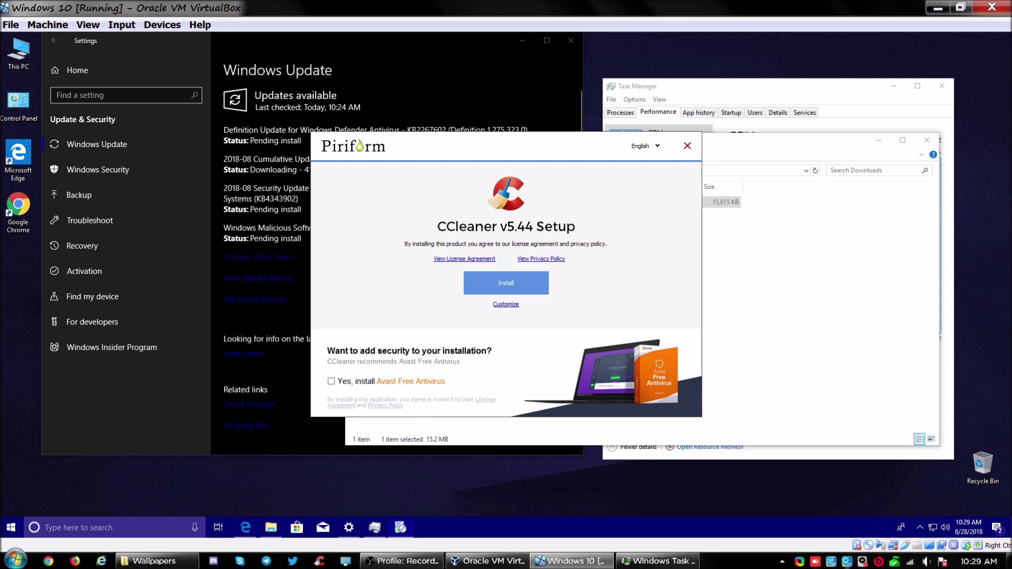
# - View the host's protection status in Microsoft Security Essentials and close it
pyautogui.click(895, 563)
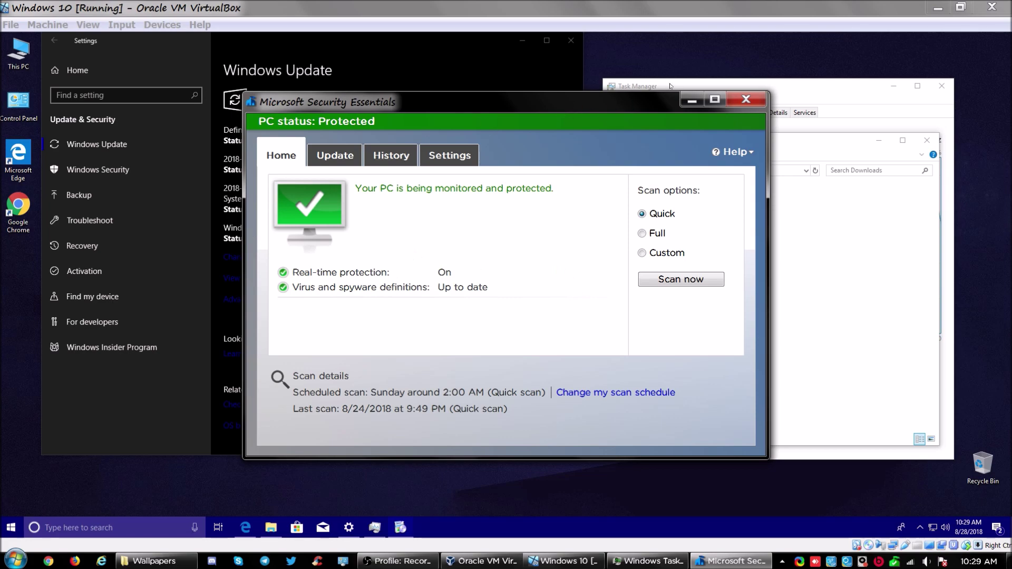
pyautogui.click(746, 100)
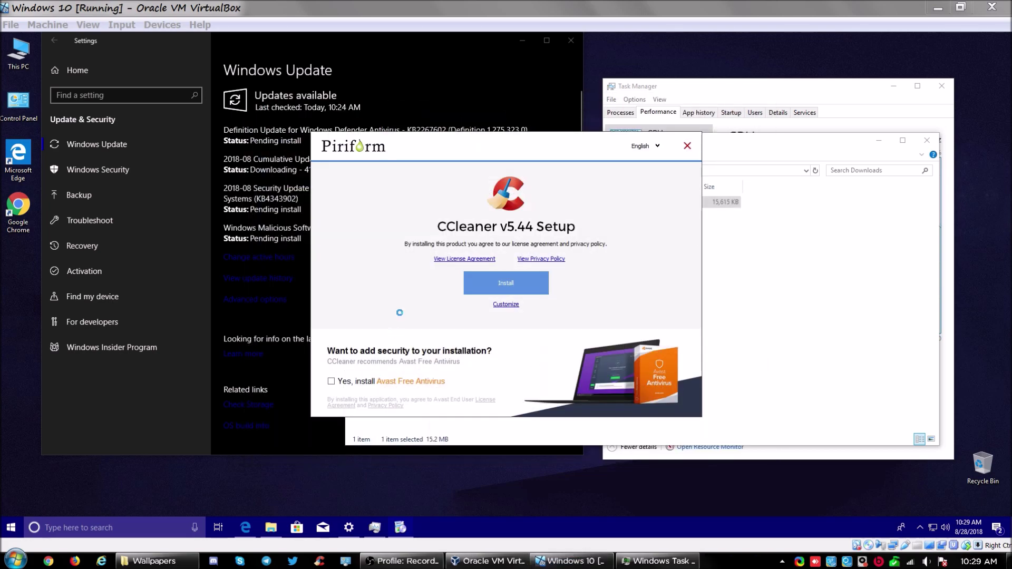
# - Install and launch CCleaner, and close the guest's File Explorer and Task Manager windows
pyautogui.click(502, 283)
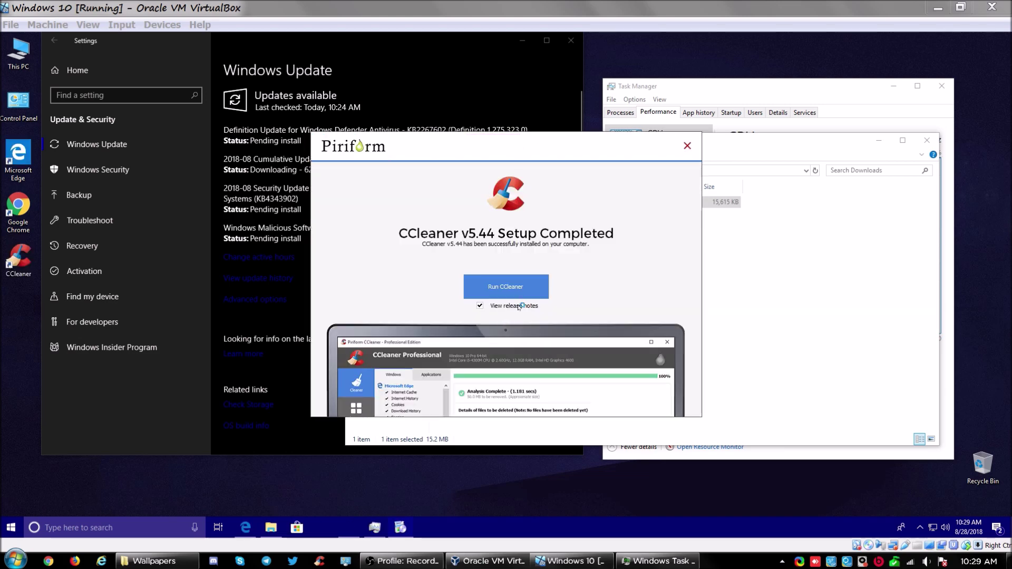
pyautogui.click(512, 279)
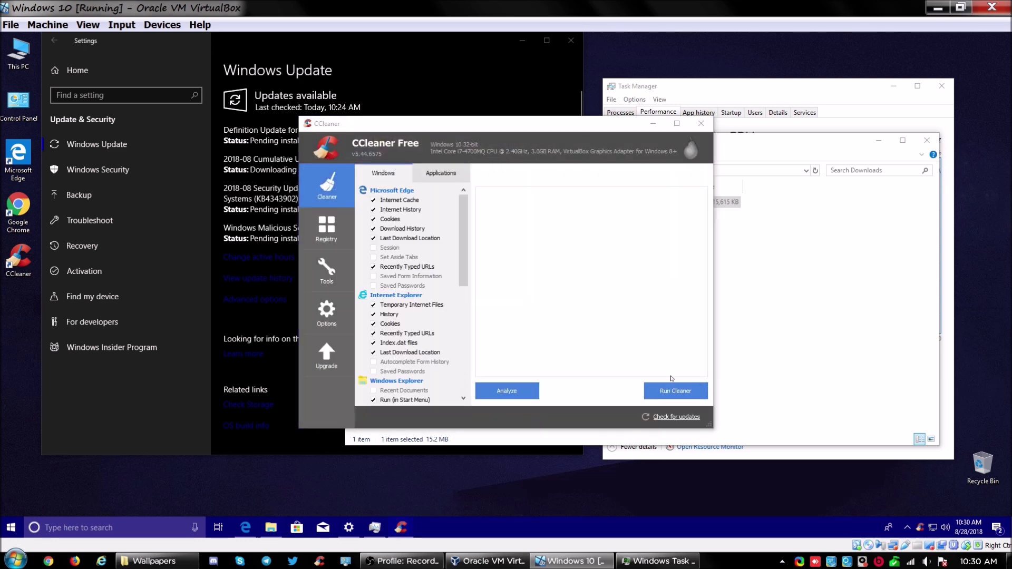
pyautogui.click(927, 140)
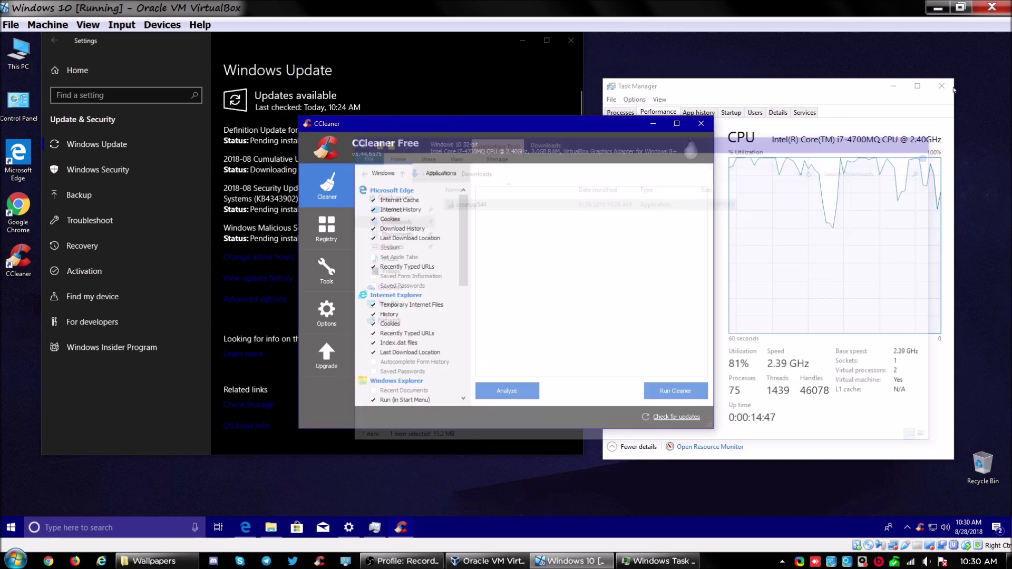
pyautogui.click(948, 87)
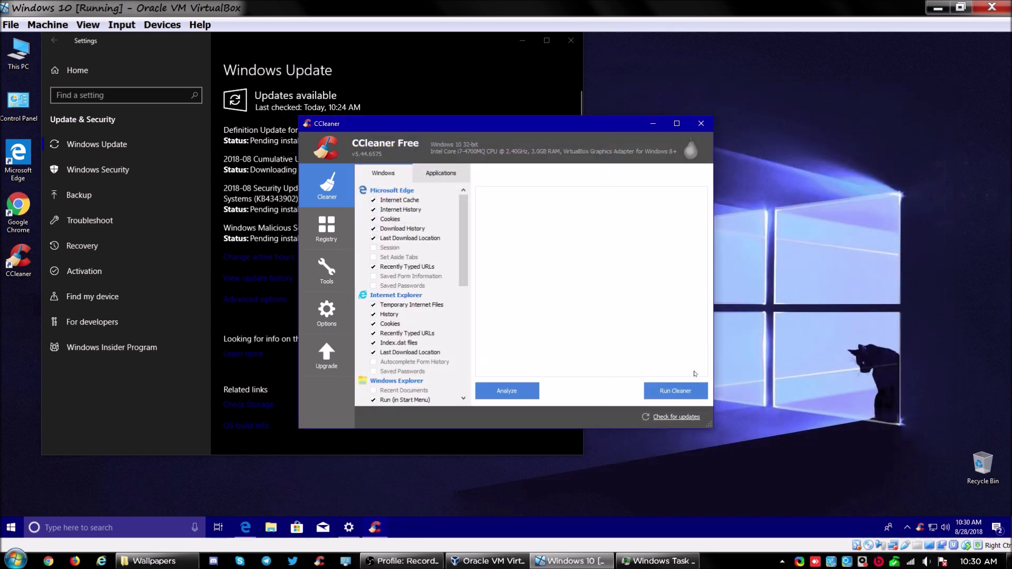
# - Run the CCleaner cleanup with the default selections, confirming file deletion and forcing Microsoft Edge to close
pyautogui.click(675, 390)
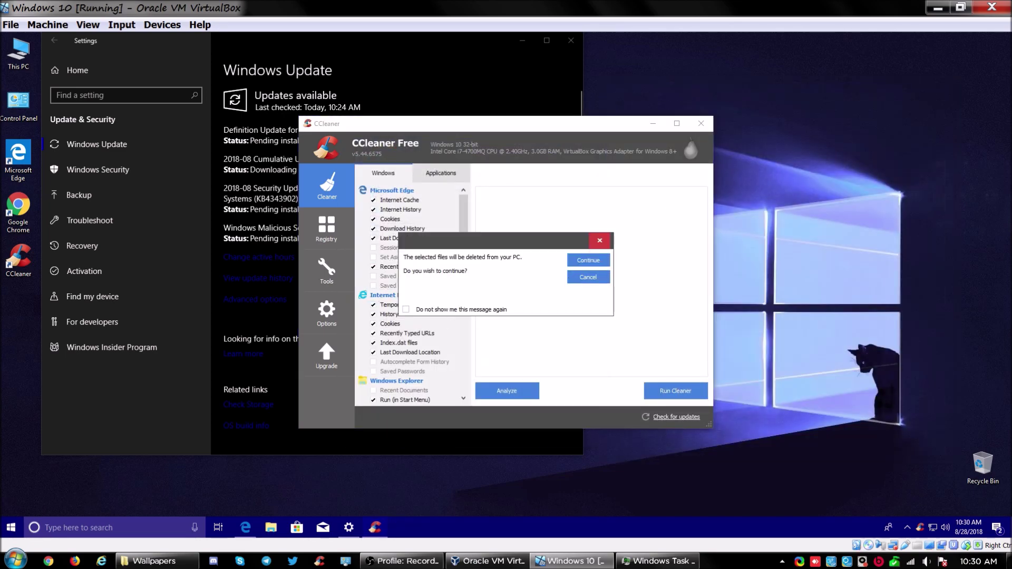
pyautogui.click(588, 260)
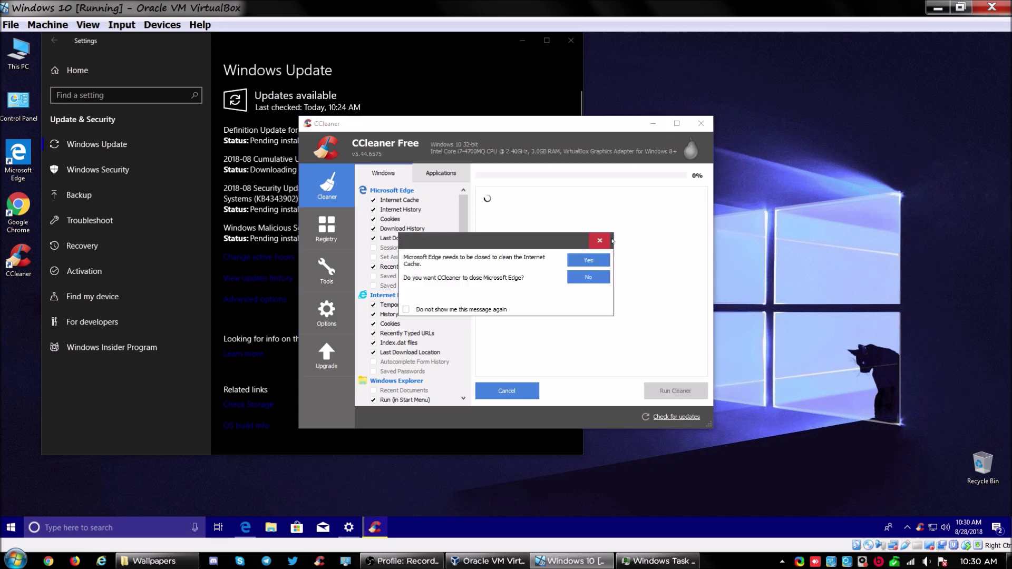
pyautogui.click(587, 260)
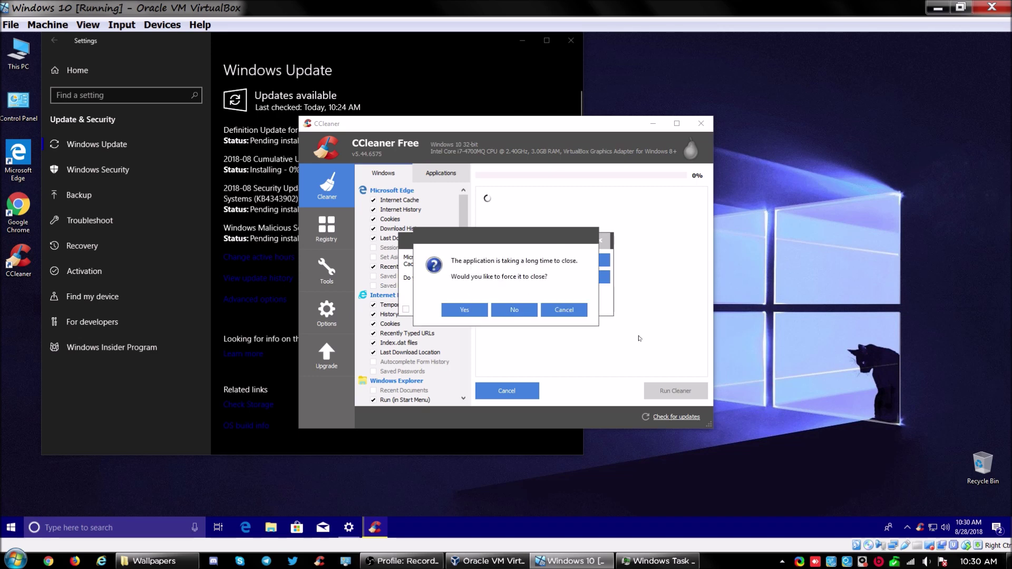
pyautogui.click(481, 310)
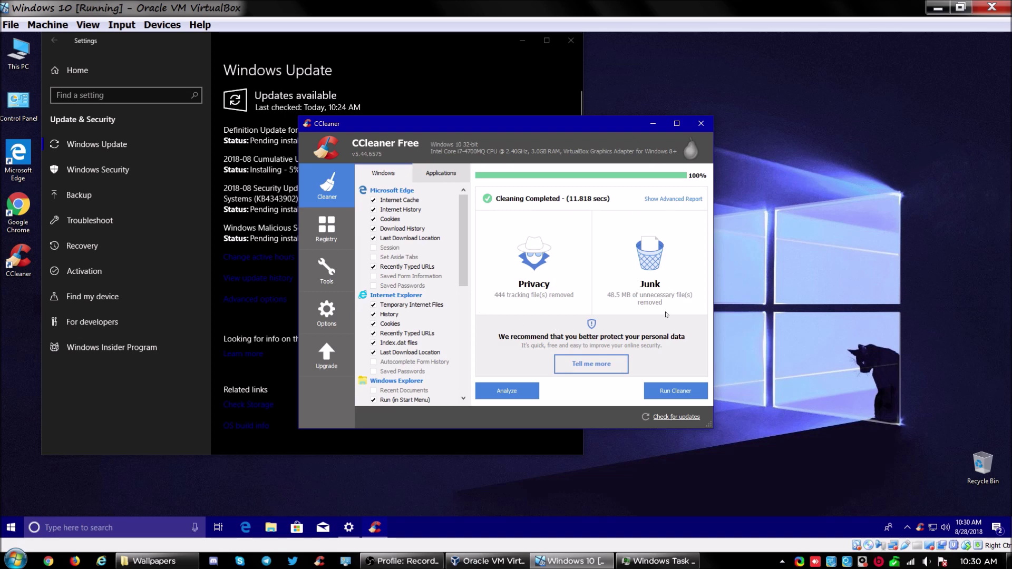
# - Run a second CCleaner cleanup with its window moved off the update list, and close CCleaner and its monitoring notification
pyautogui.click(685, 391)
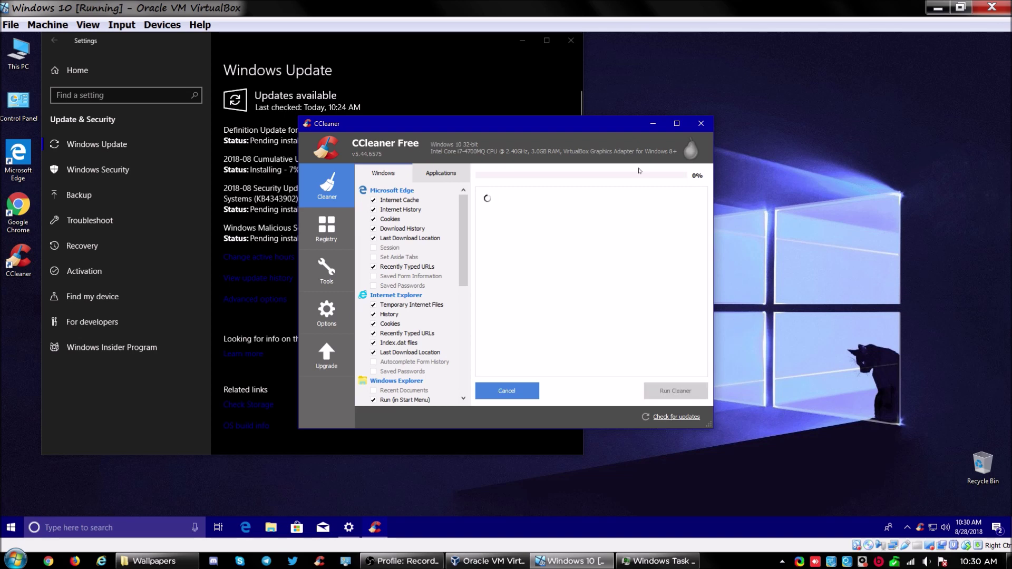
pyautogui.moveTo(614, 127); pyautogui.dragTo(811, 182)
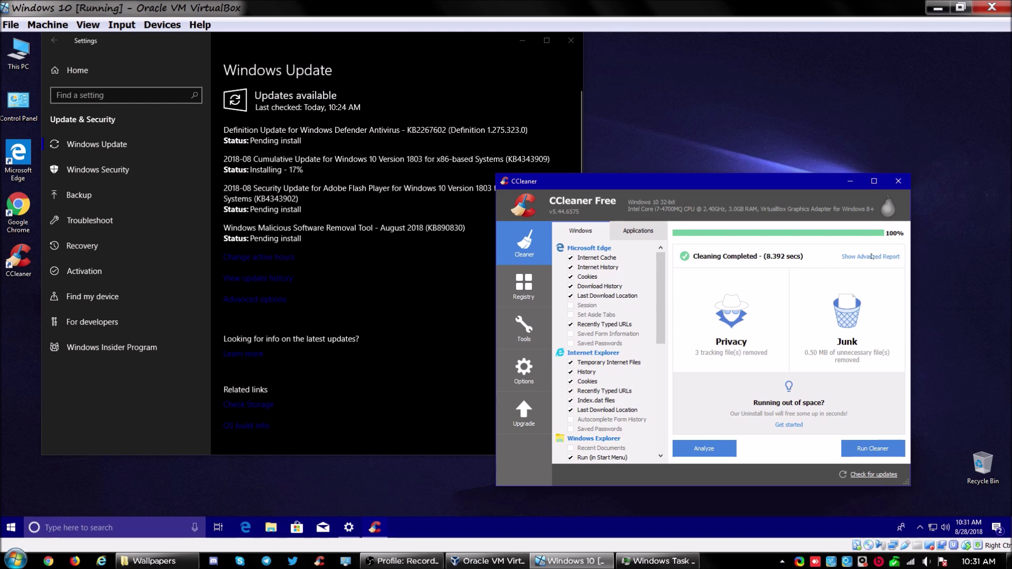
pyautogui.click(900, 180)
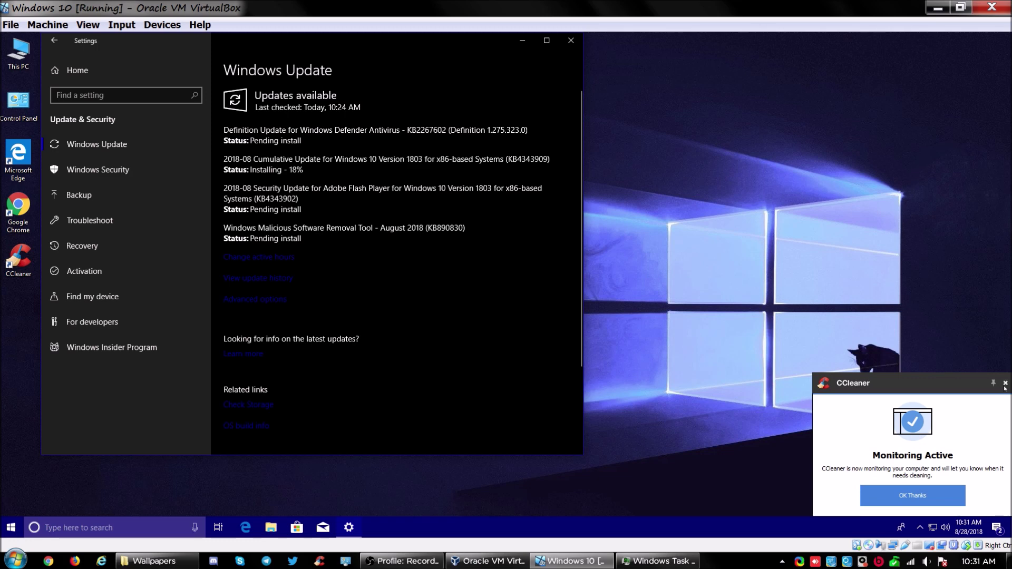
pyautogui.click(1005, 383)
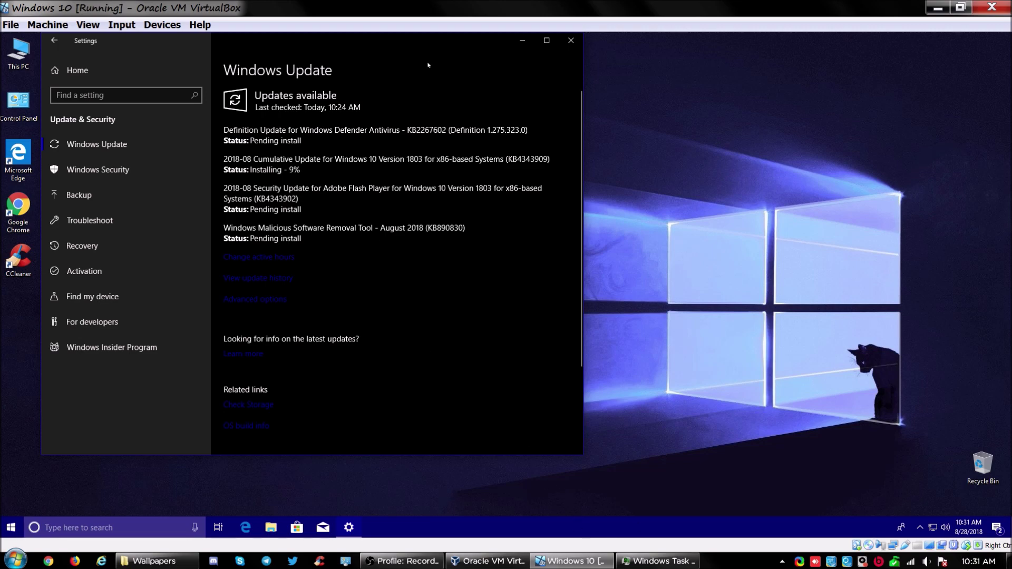
# - Shift the Windows Update window toward the desktop's centre, and open Command Prompt as administrator with its window moved clear of the update progress
pyautogui.moveTo(484, 49); pyautogui.dragTo(641, 96)
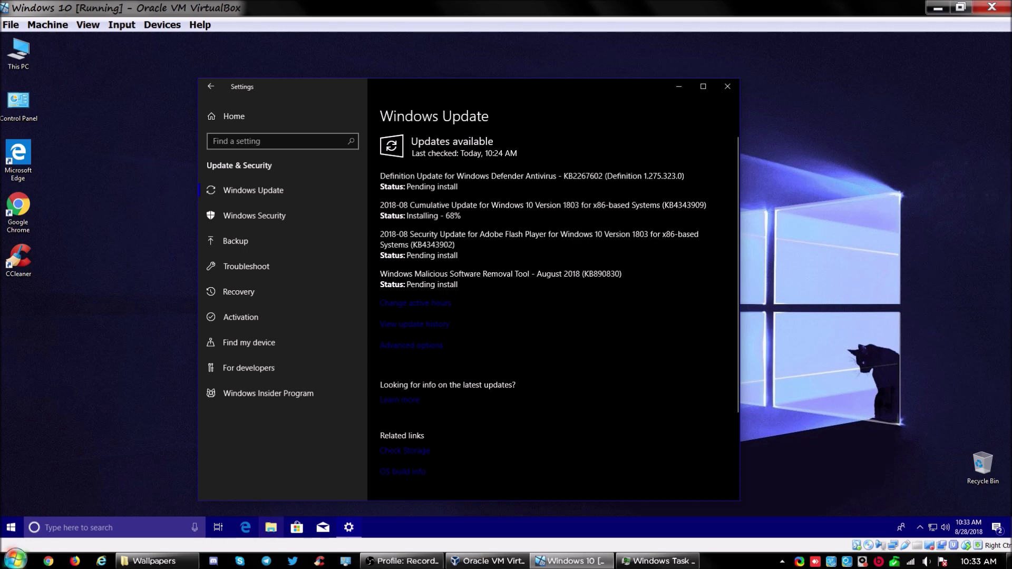
pyautogui.rightClick(11, 528)
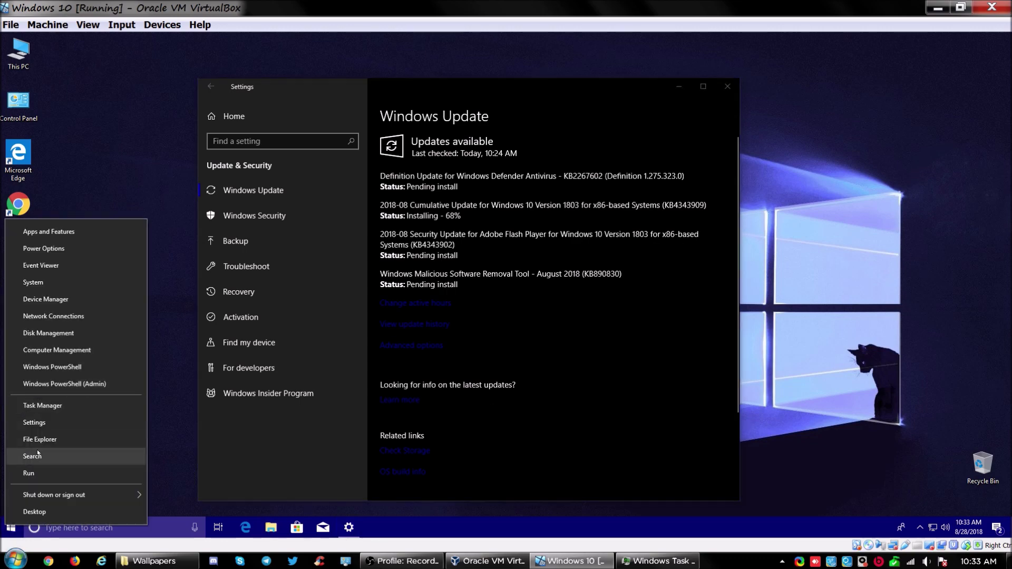
pyautogui.click(8, 527)
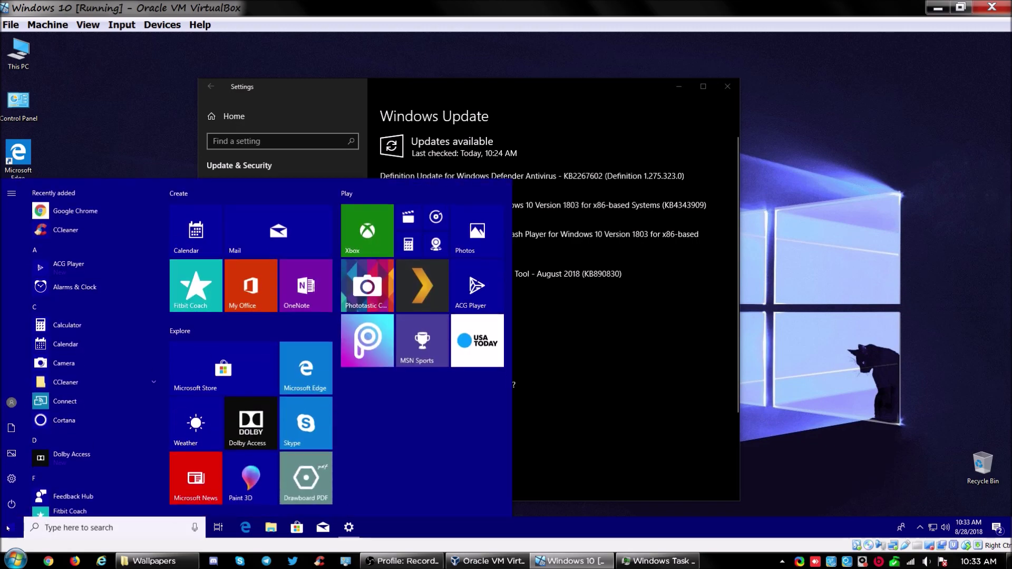
pyautogui.write('cmd')
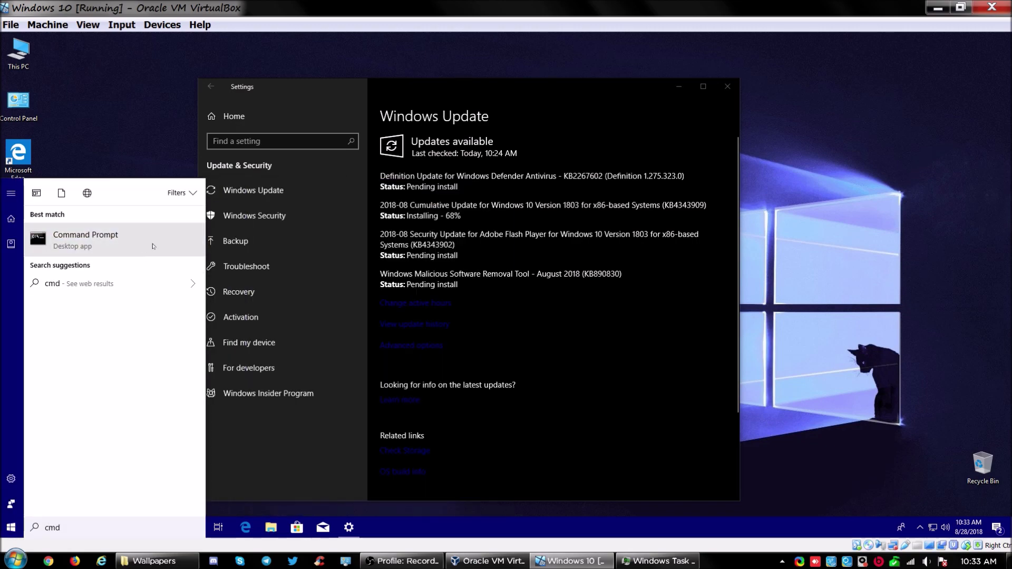
pyautogui.rightClick(141, 240)
pyautogui.click(124, 245)
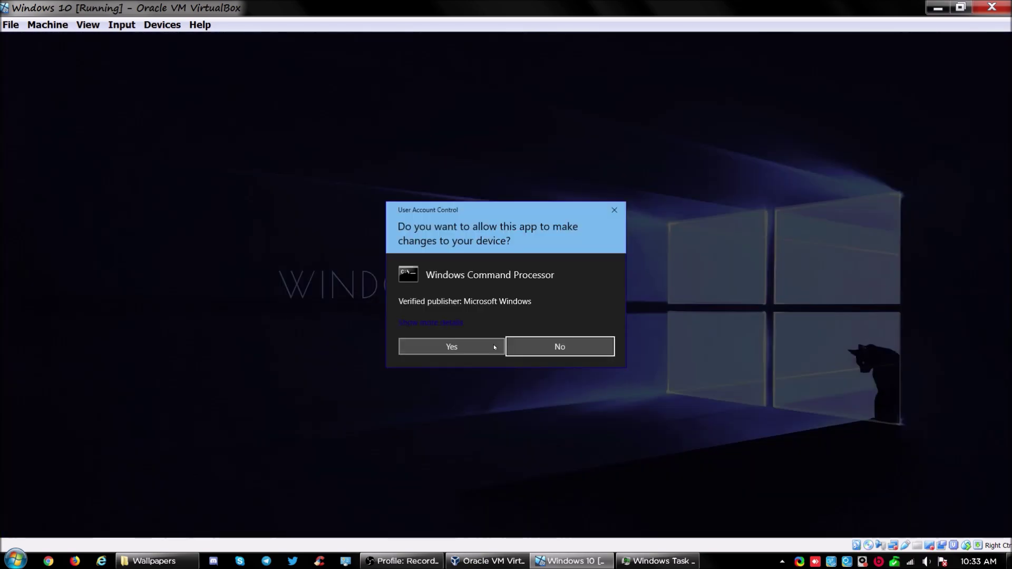
pyautogui.click(495, 347)
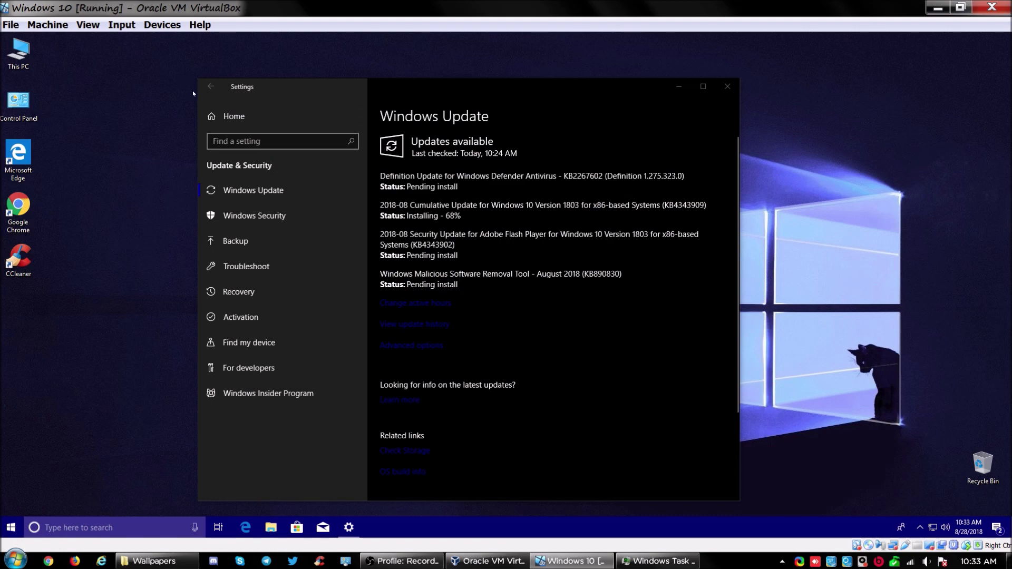
pyautogui.moveTo(234, 95); pyautogui.dragTo(692, 240)
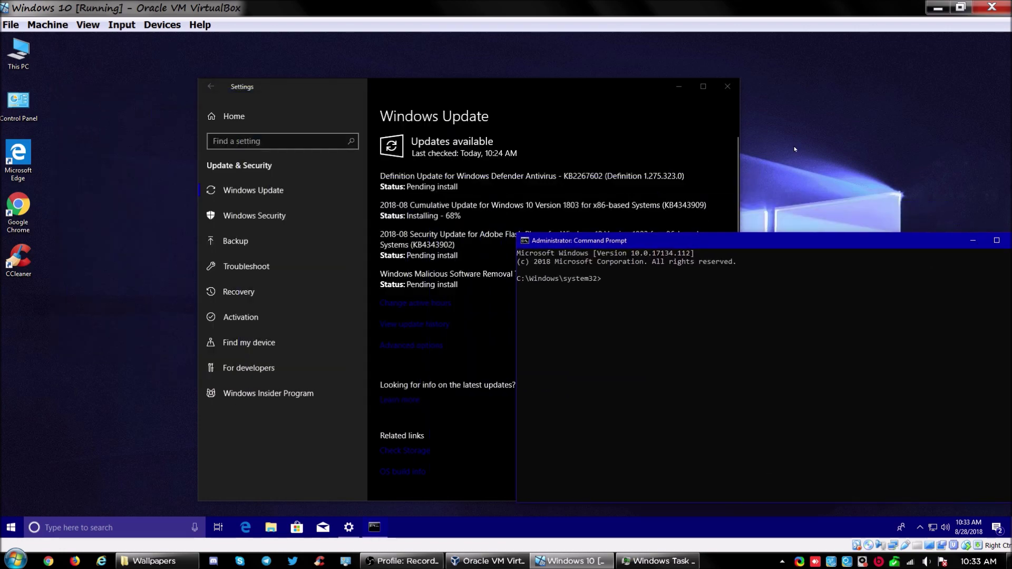
# - Compress the guest's operating system files by running compact.exe /compactos:always in the administrator Command Prompt
pyautogui.write('compact.exe /compactos')
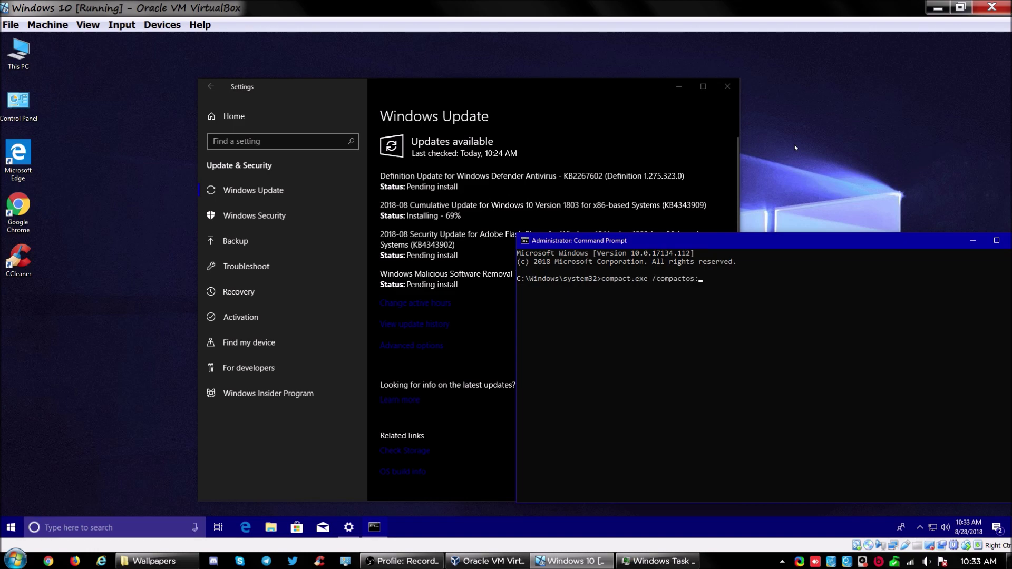
pyautogui.write(':always')
pyautogui.press('Return')
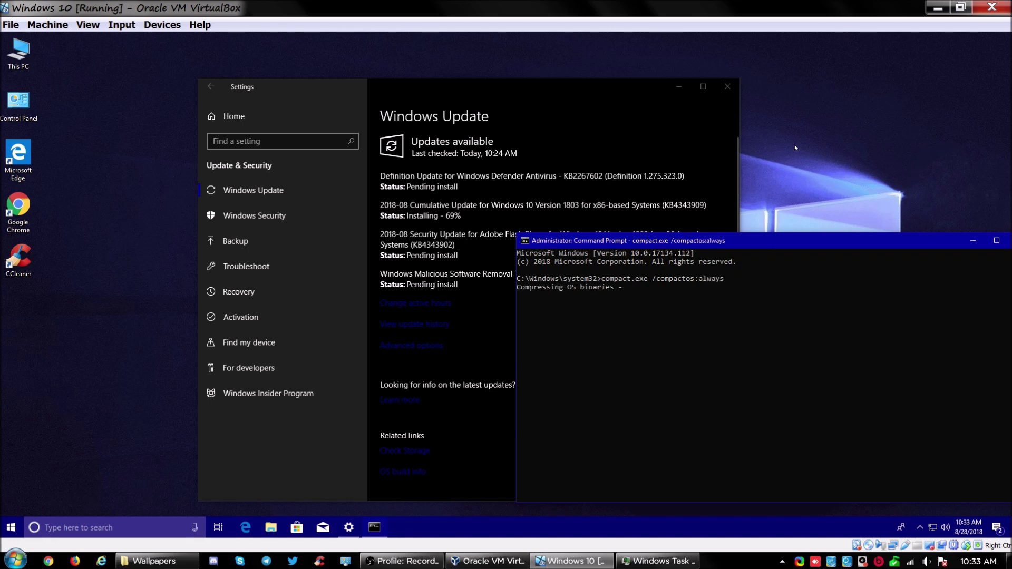